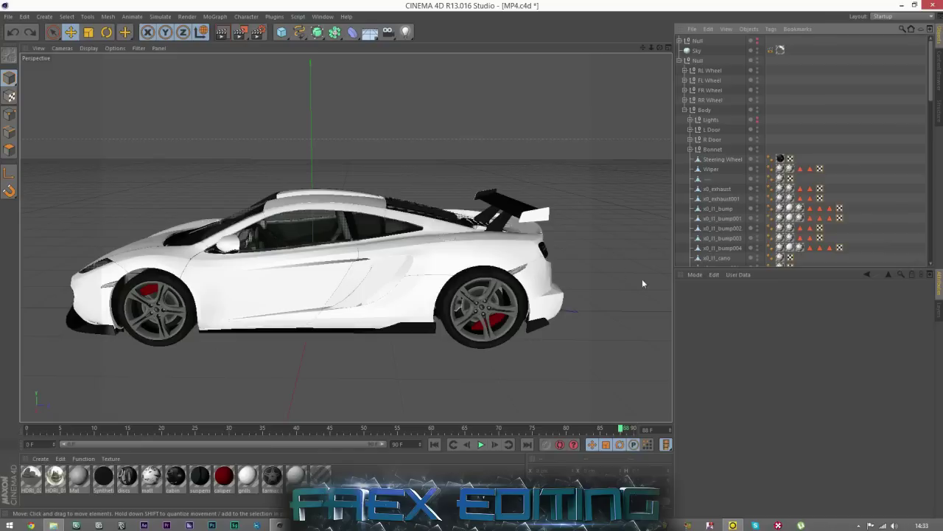
Examine the car from the side and rear, and inspect the Body, door, Lights, Steering Wheel and Wiper objects in its hierarchy.
left_click_drag(661, 48, 512, 33)
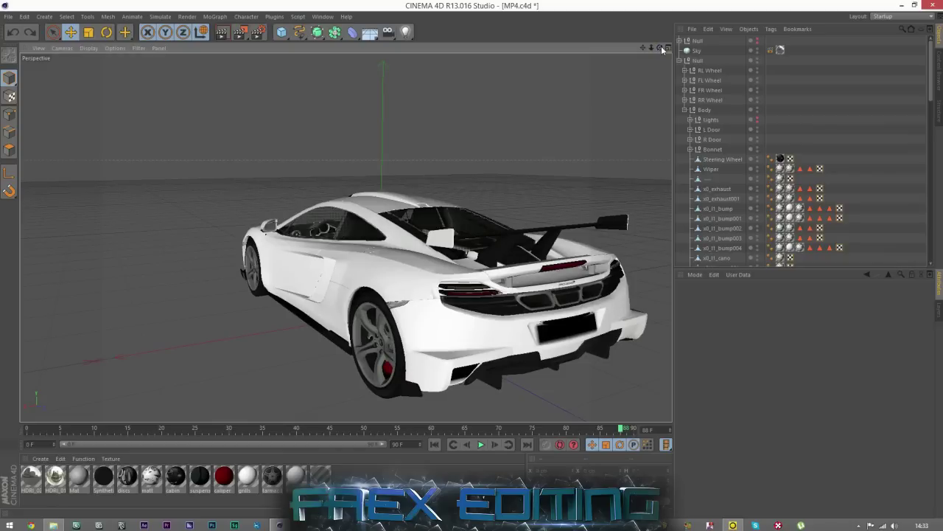
left_click_drag(661, 47, 626, 47)
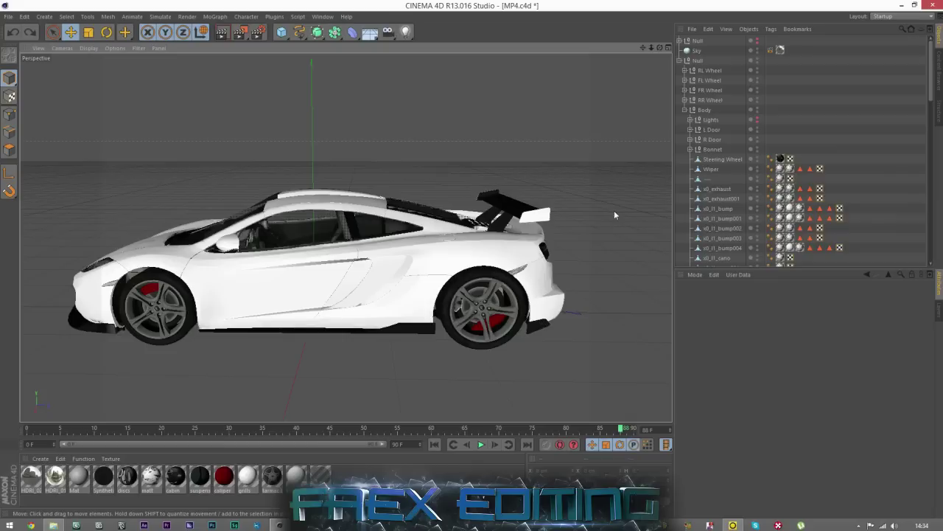
left_click_drag(660, 47, 531, 54)
scroll(555, 181, "down", 3)
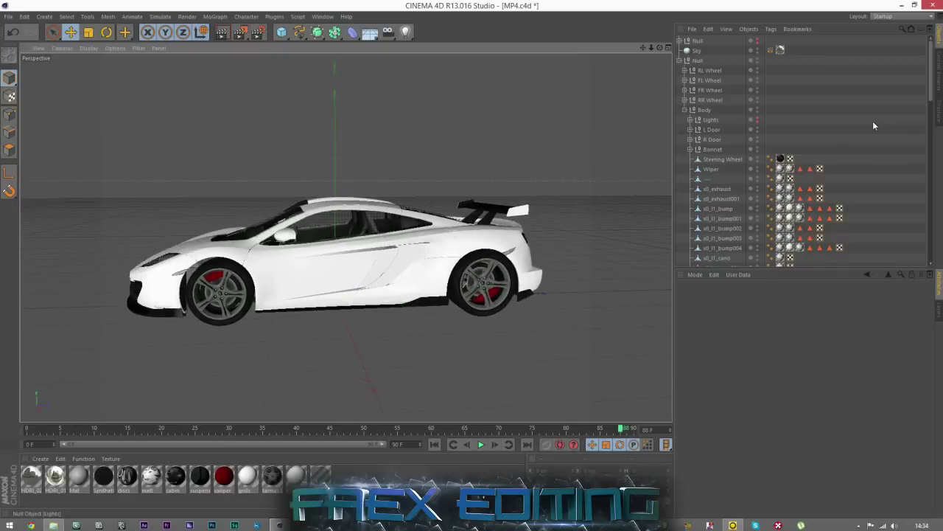
left_click(704, 110)
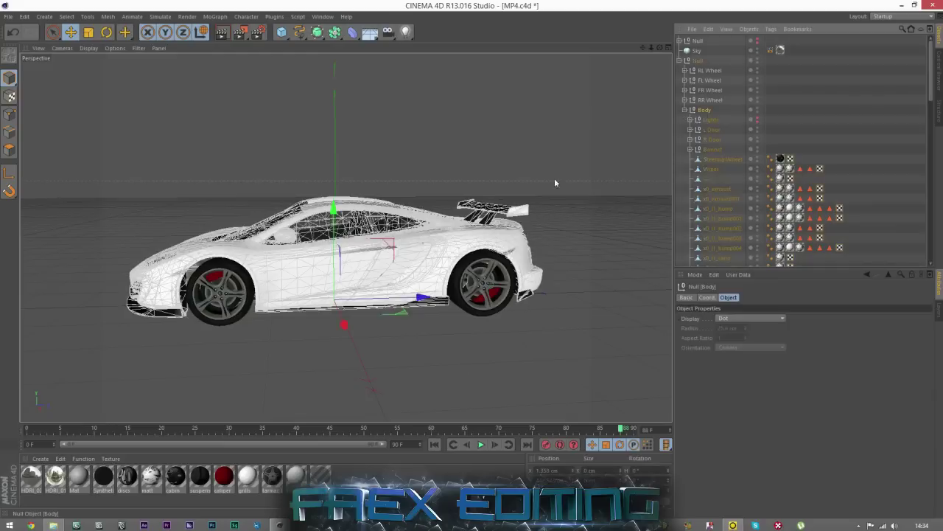
left_click(712, 129)
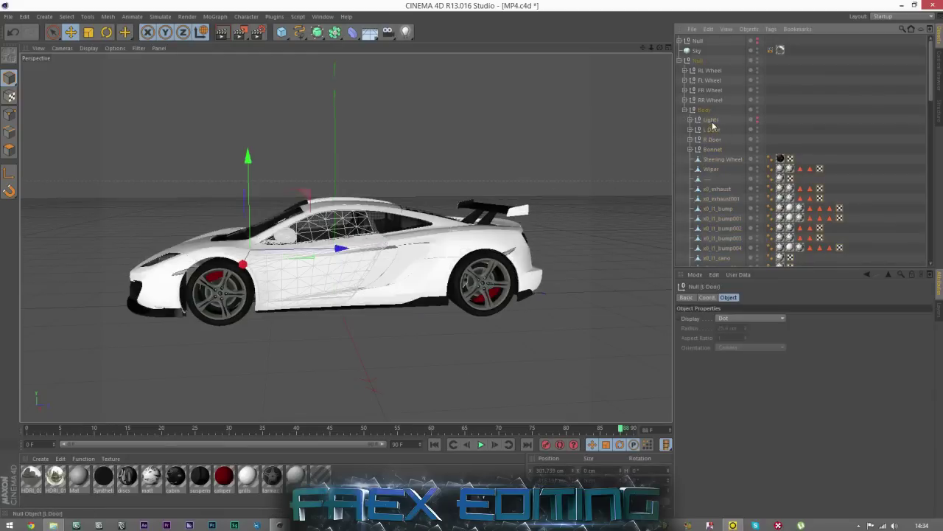
left_click(711, 120)
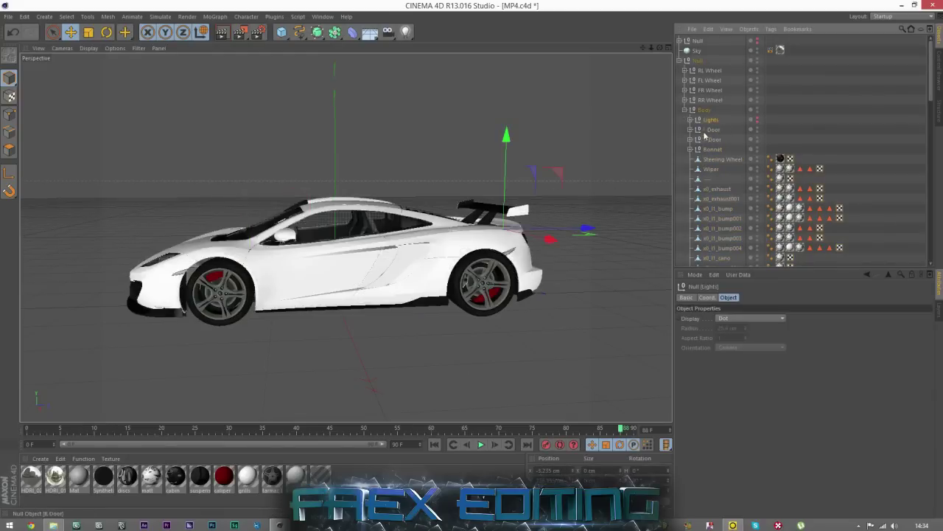
left_click(705, 131)
left_click(716, 159)
left_click(716, 168)
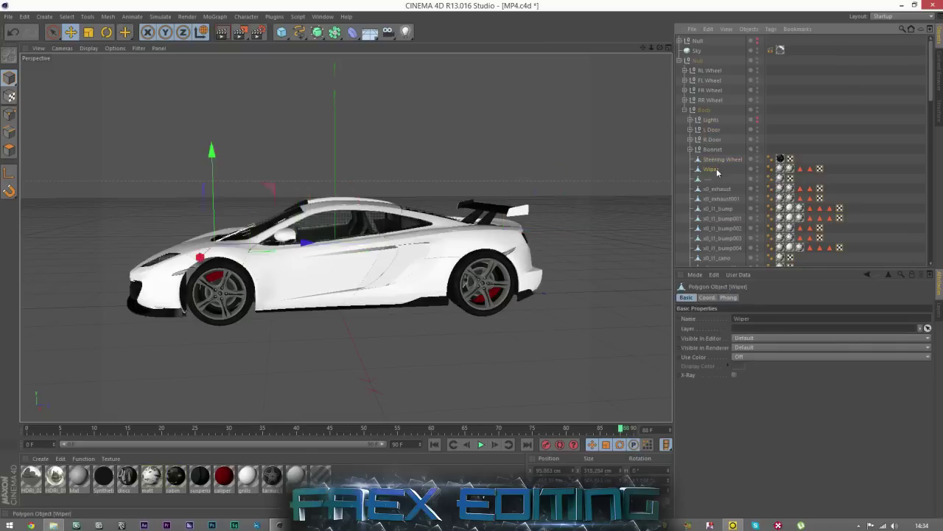
left_click(822, 110)
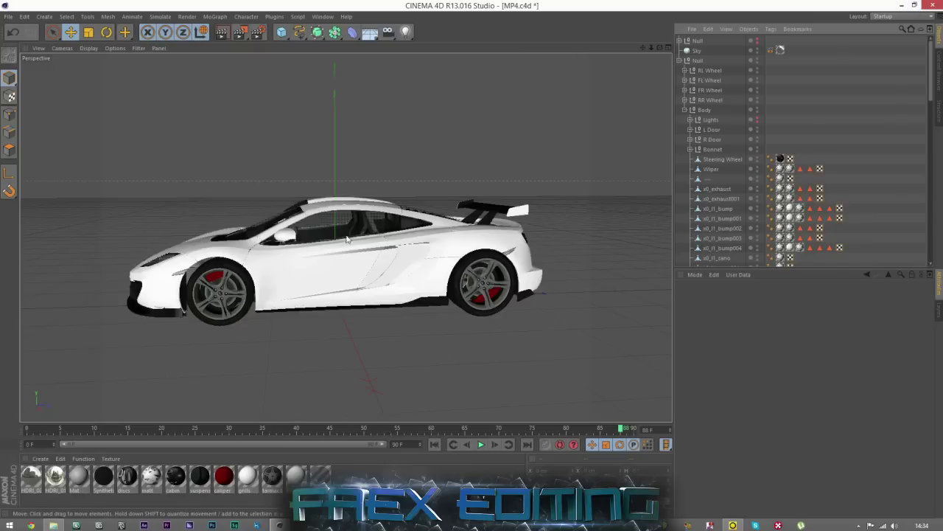
left_click(690, 140)
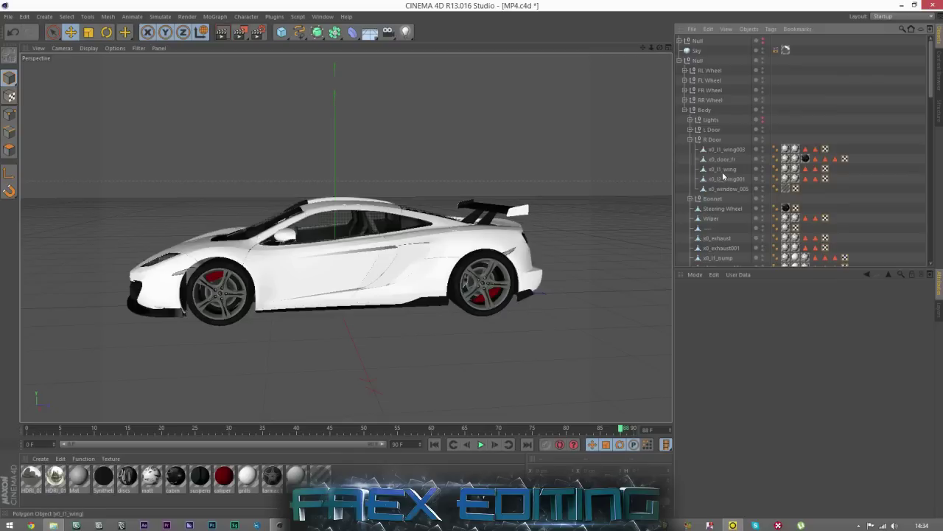
left_click(690, 140)
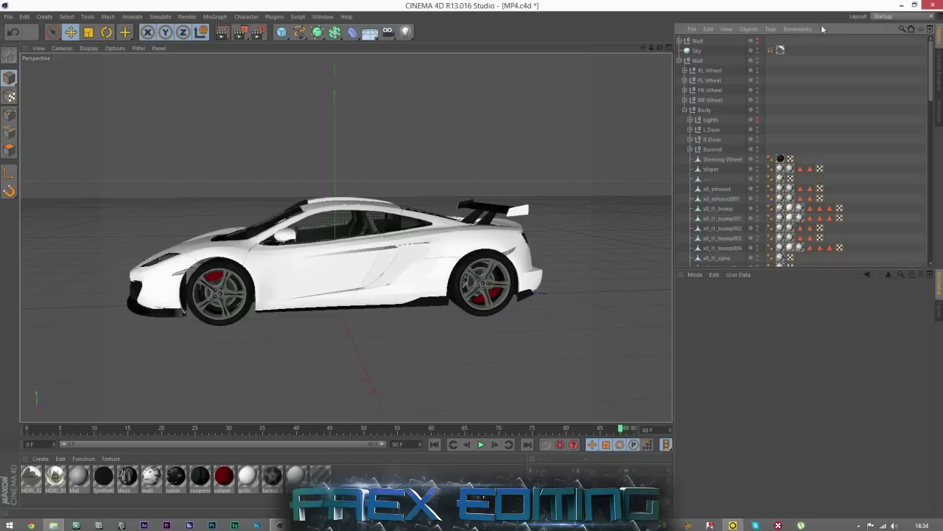
Uncover the desktop to view the Bug, Foc, Gol, MP4 and ATO folders, and return to the maximized scene window.
left_click_drag(796, 3, 621, 126)
left_click_drag(580, 69, 639, 84)
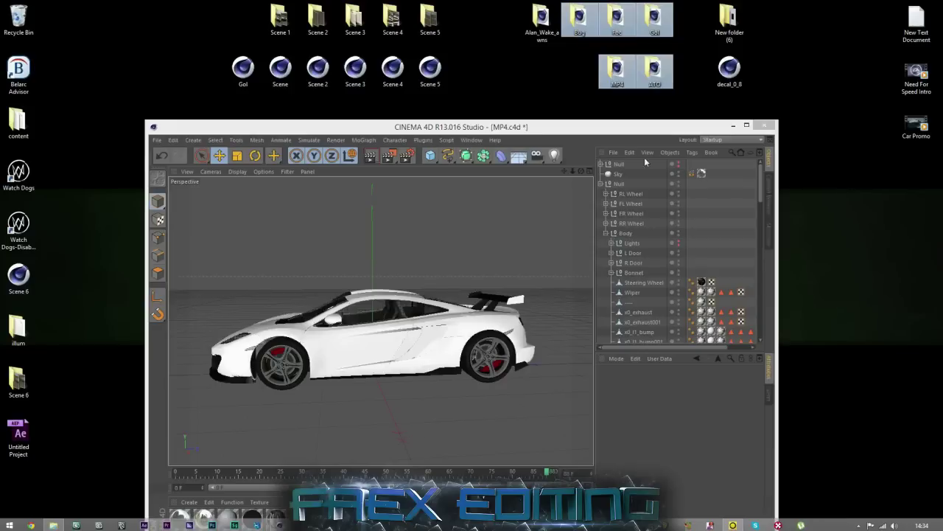
left_click(637, 109)
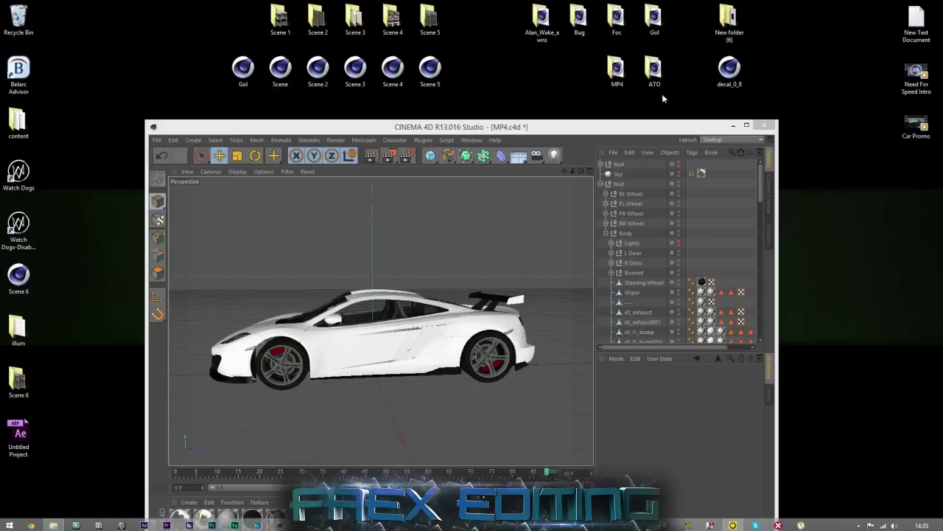
left_click_drag(668, 100, 552, 12)
left_click(599, 110)
left_click_drag(663, 103, 565, 18)
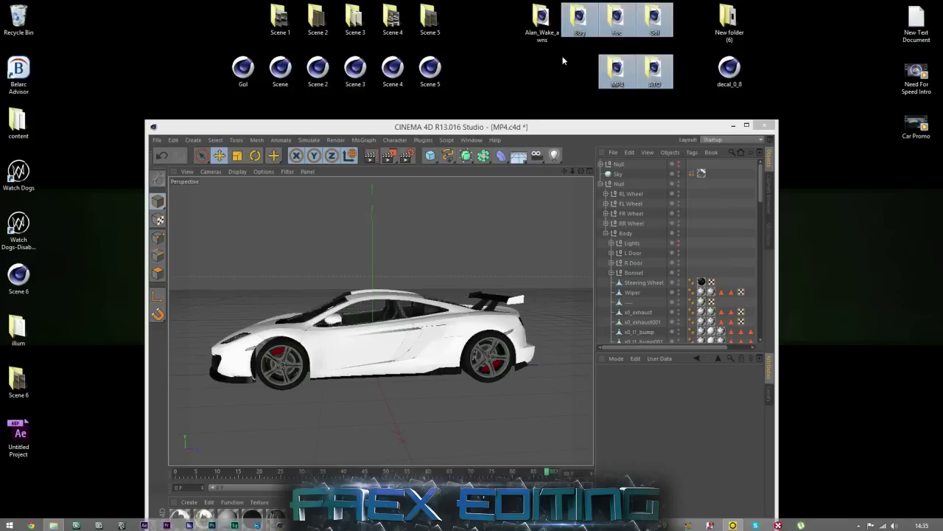
left_click(563, 61)
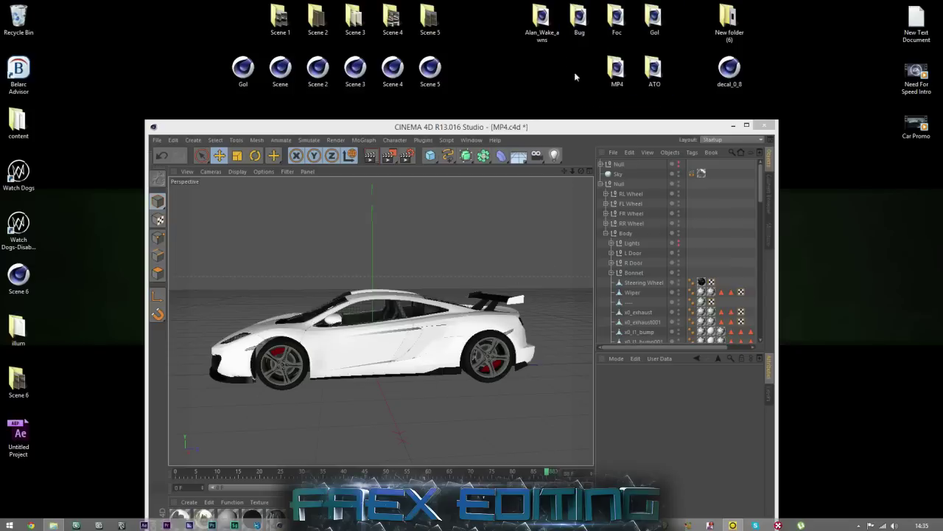
double_click(621, 127)
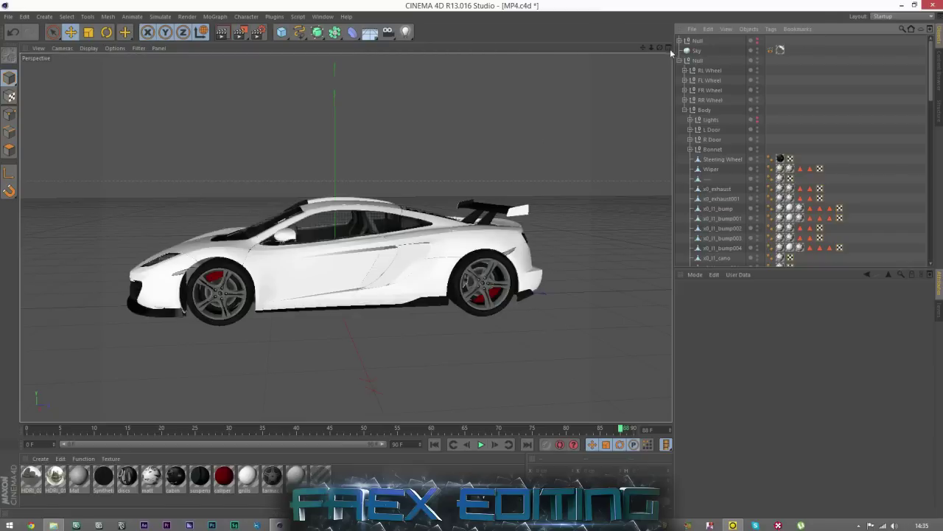
Try deleting the misplaced bumper piece x0_l1_bump at the car's rear corner, and undo the deletion.
mouse_move(660, 47)
left_mouse_down()
mouse_move(774, 49)
mouse_move(738, 63)
mouse_move(659, 47)
left_mouse_up()
left_click(711, 120)
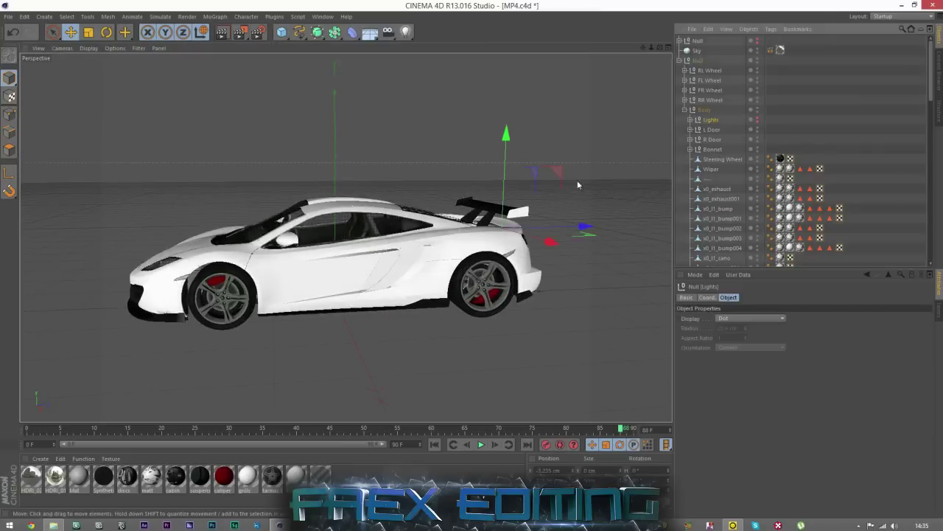
left_click_drag(577, 180, 623, 118, "alt")
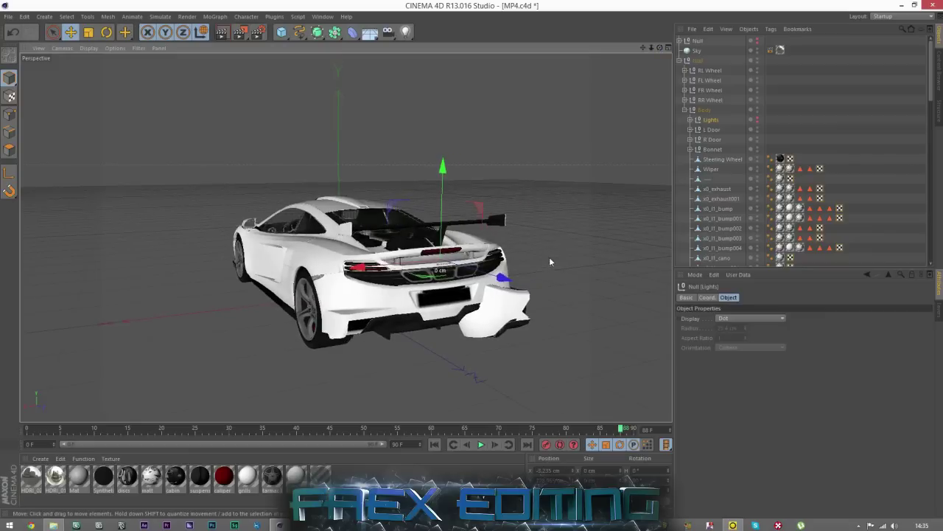
left_click_drag(549, 262, 438, 234, "alt")
left_click(378, 263)
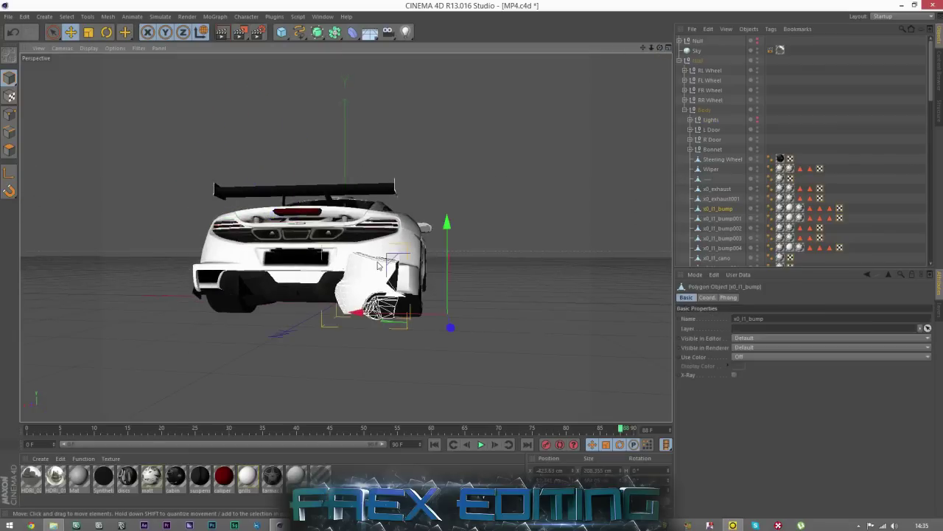
scroll(413, 251, "up", 2)
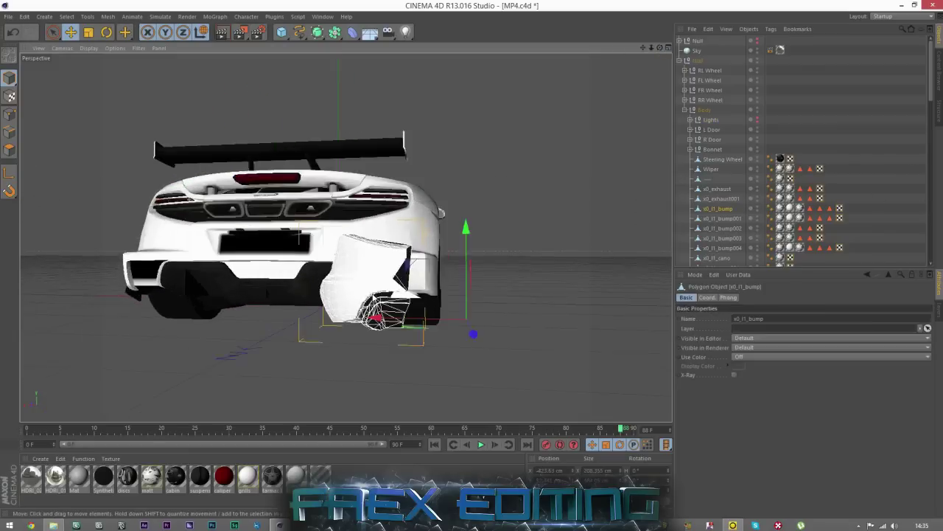
scroll(372, 293, "up", 2)
key("Delete")
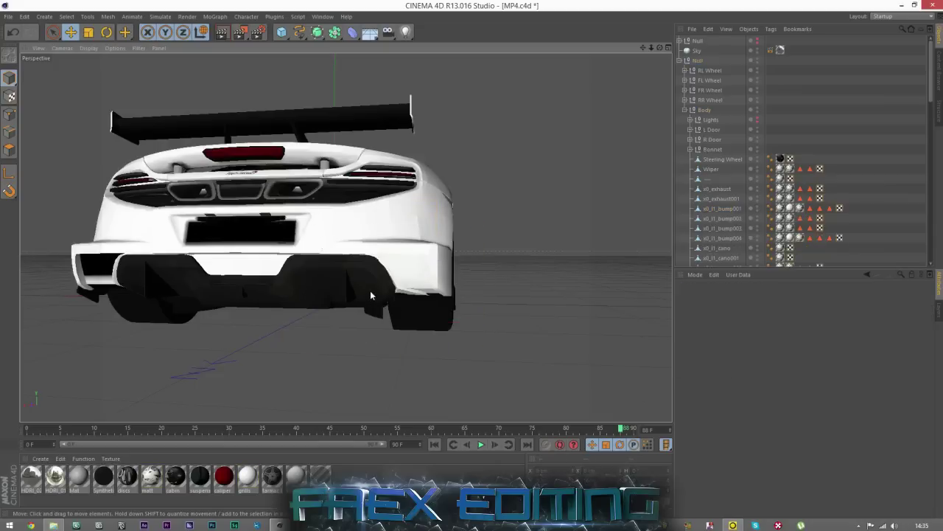
key("ctrl+z")
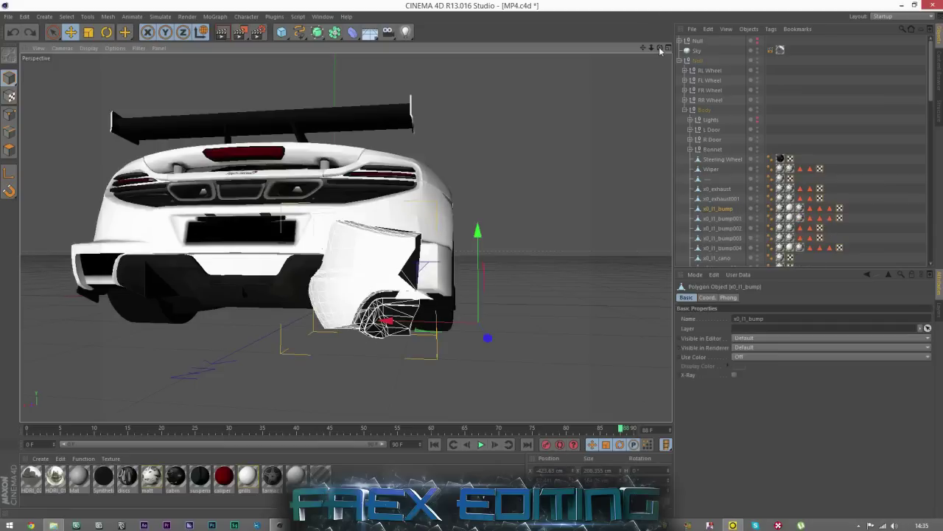
Remove the misplaced rear bumper piece, check the bumper panels at both rear corners, and undo the removal.
left_click_drag(660, 48, 627, 55)
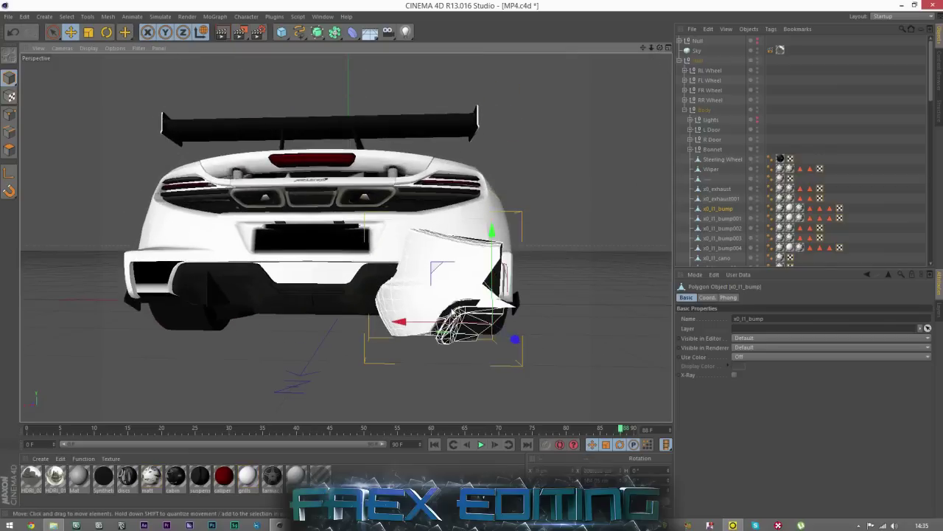
key("Delete")
scroll(458, 308, "down", 2)
left_click(489, 281)
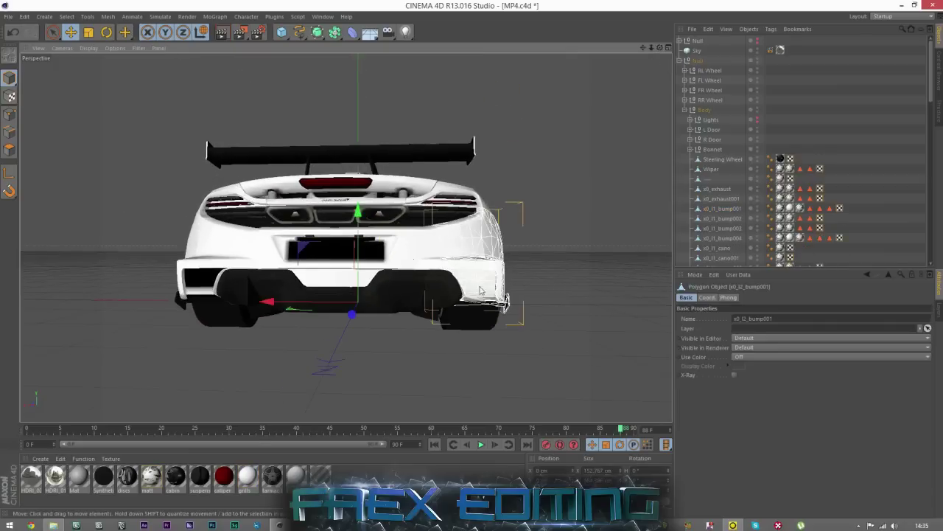
left_click(209, 286)
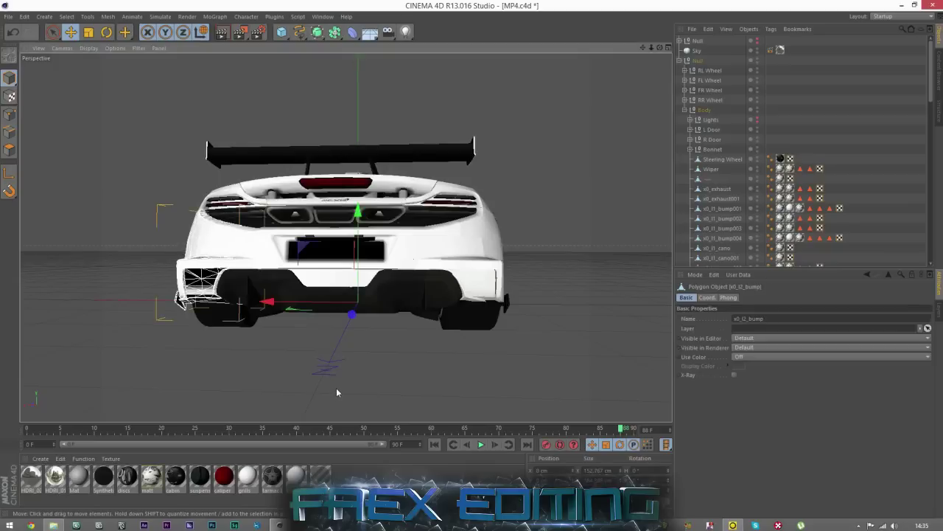
key("ctrl+z")
key("ctrl+z")
key("ctrl+z")
key("ctrl+z")
key("ctrl+z")
key("ctrl+z")
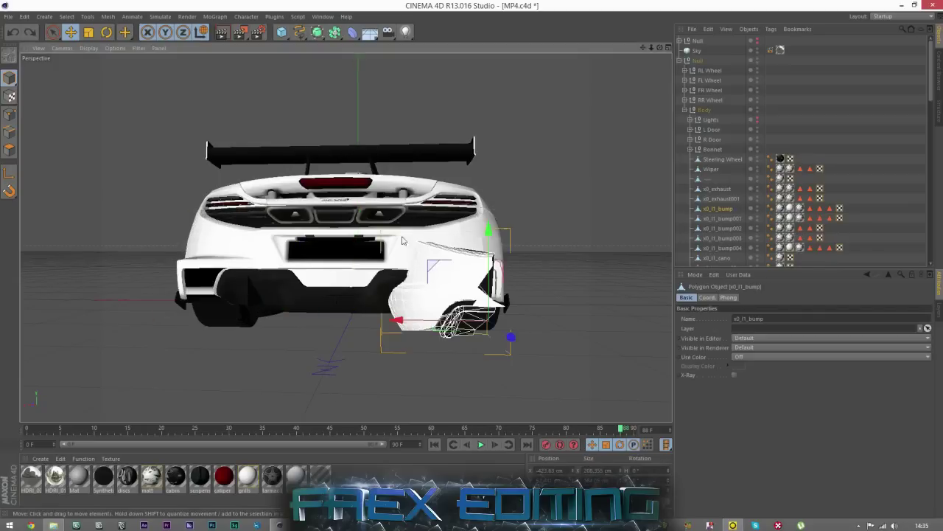
Try rotating the misplaced rear bumper piece, and undo the rotation.
left_click(106, 32)
left_click_drag(496, 329, 521, 333)
key("ctrl+z")
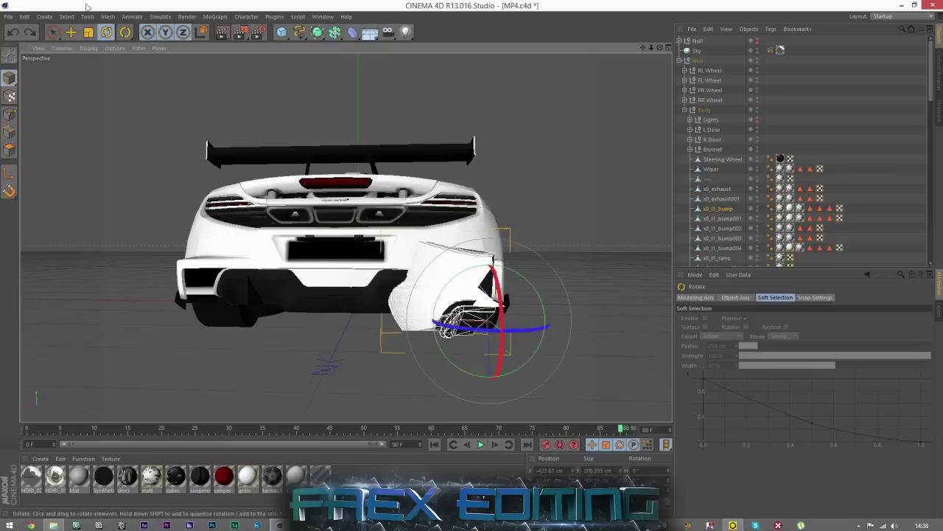
Delete the misplaced bumper piece x0_l1_bump and check the car from the side and rear.
left_click(71, 32)
key("Delete")
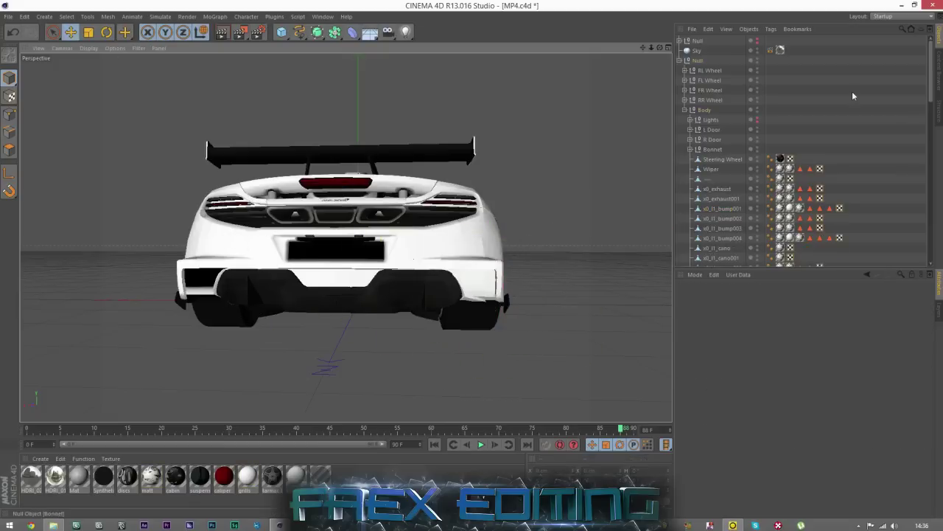
left_click_drag(660, 47, 520, 94)
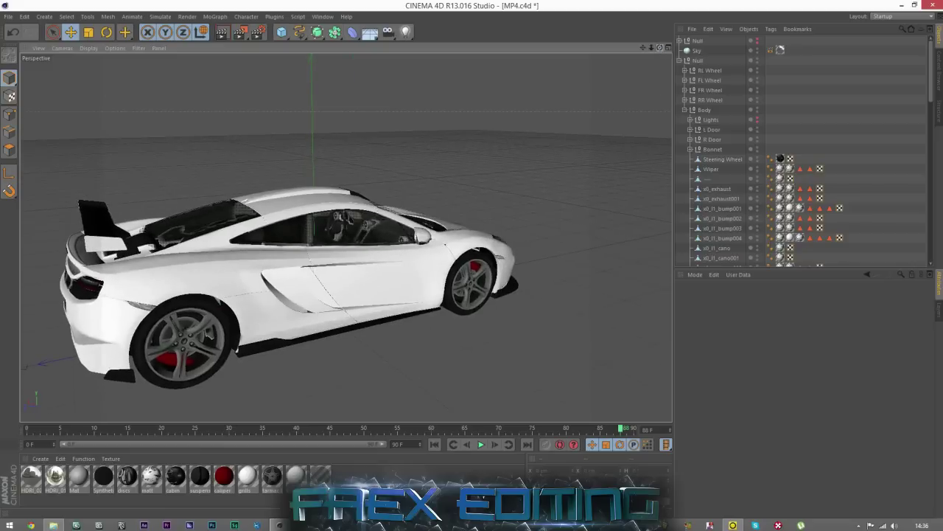
left_click_drag(659, 47, 825, 49)
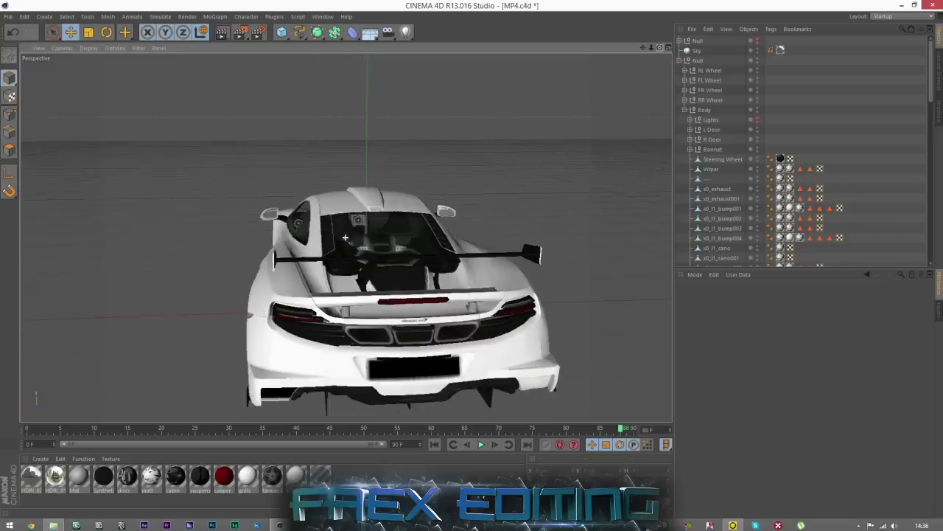
left_click_drag(324, 243, 310, 243, "alt")
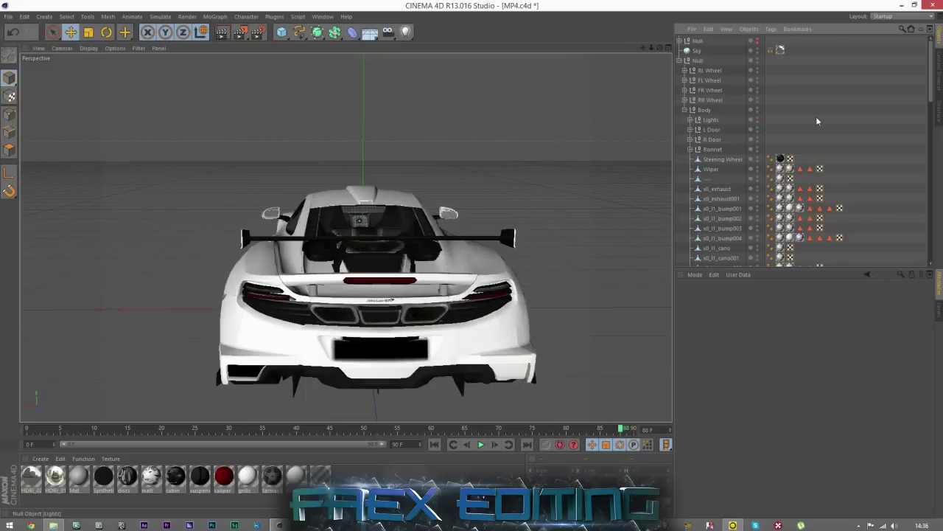
Turn on the editor visibility of the Body's Lights group and examine the white and red lights in the tail lamps.
left_click(757, 119)
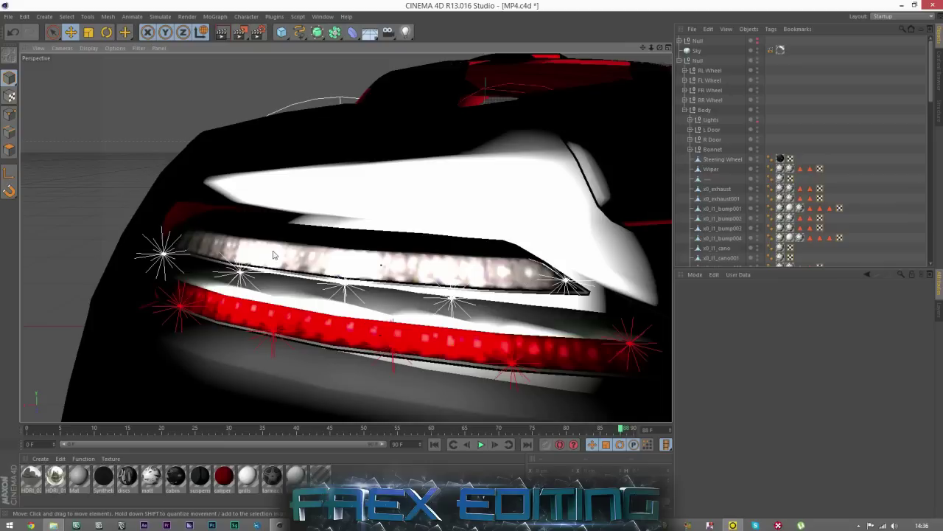
scroll(502, 264, "down", 10)
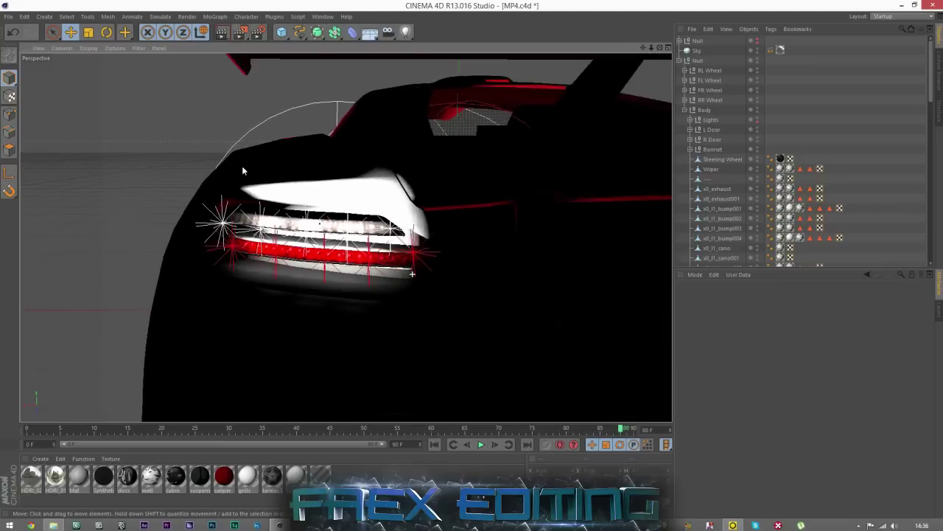
scroll(245, 269, "up", 2)
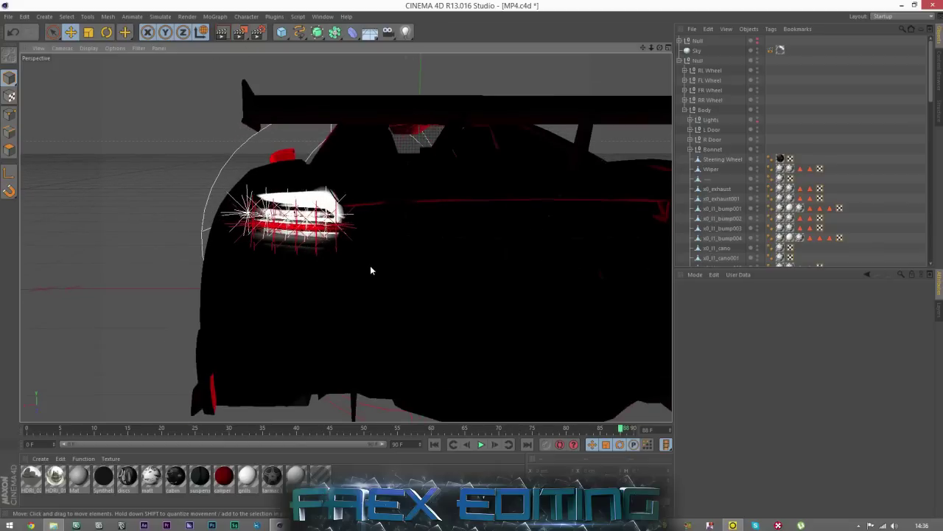
left_click_drag(660, 47, 730, 80)
left_click_drag(345, 237, 301, 223, "alt")
scroll(301, 222, "up", 2)
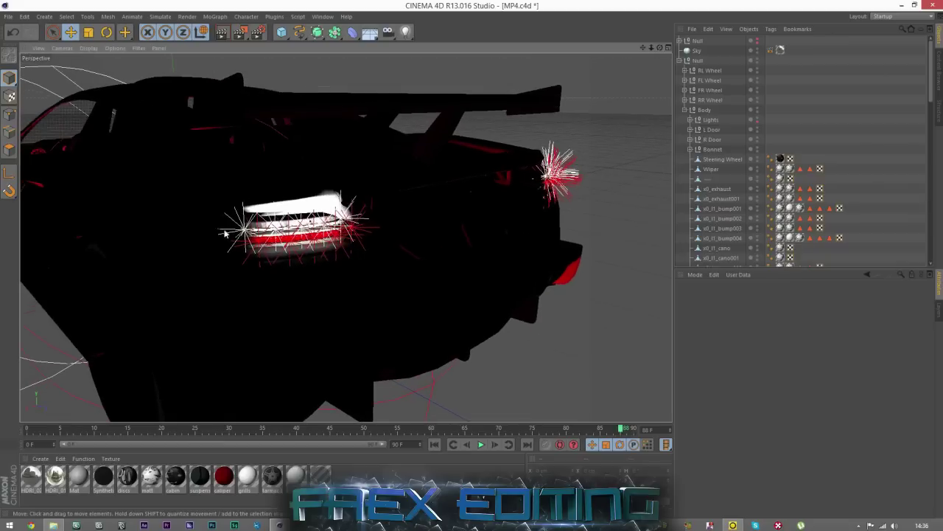
scroll(244, 231, "up", 2)
scroll(244, 230, "up", 5)
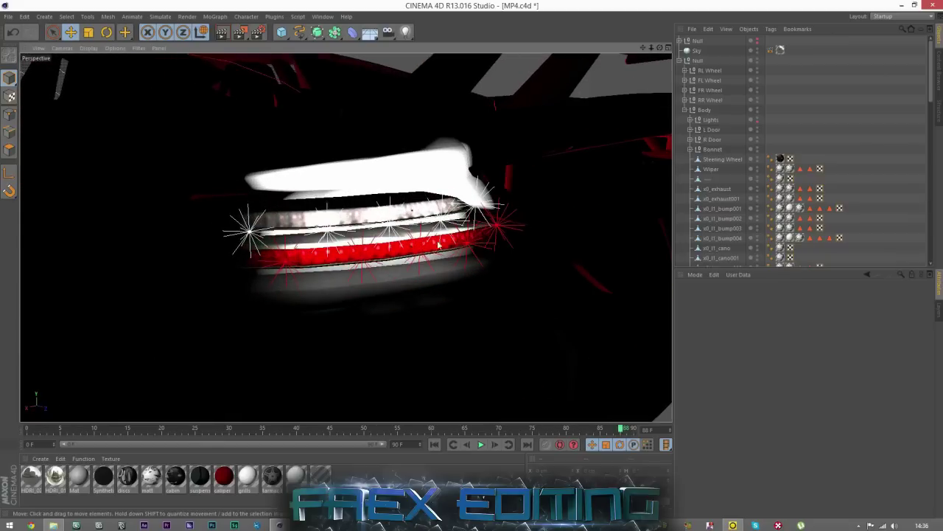
Turn on the editor visibility of the top Null's scene lights and examine the lit car from the side and rear.
left_click_drag(661, 48, 641, 47)
scroll(86, 264, "down", 12)
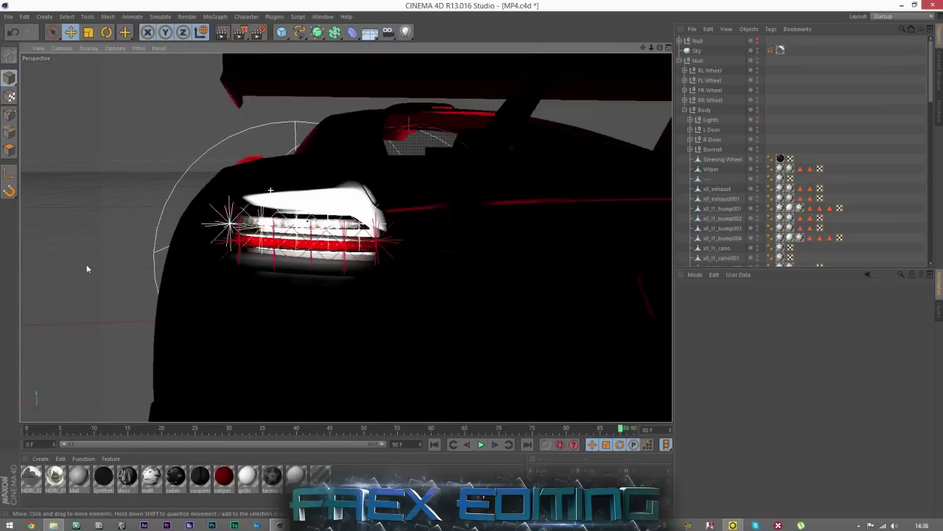
scroll(310, 317, "down", 2)
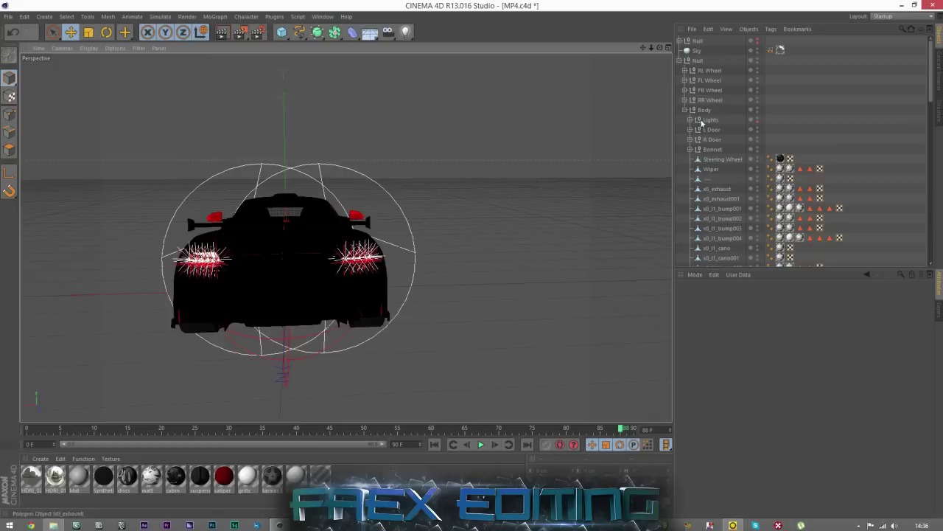
left_click(758, 39)
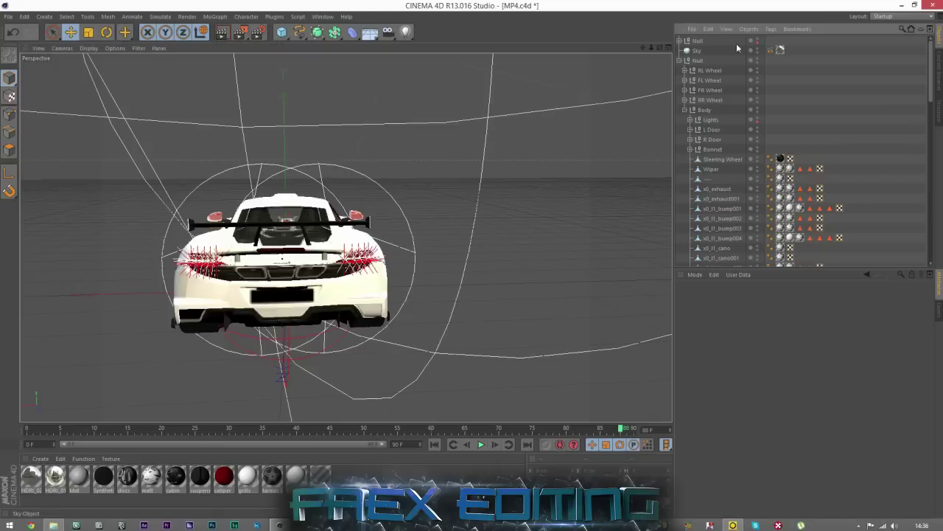
left_click_drag(659, 48, 704, 48)
scroll(556, 321, "down", 4)
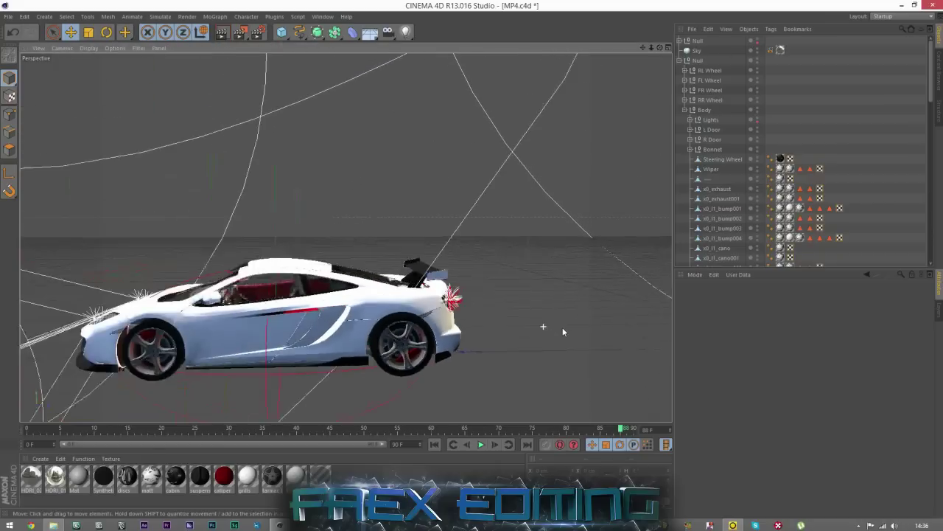
scroll(516, 339, "up", 6)
left_click_drag(659, 48, 649, 49)
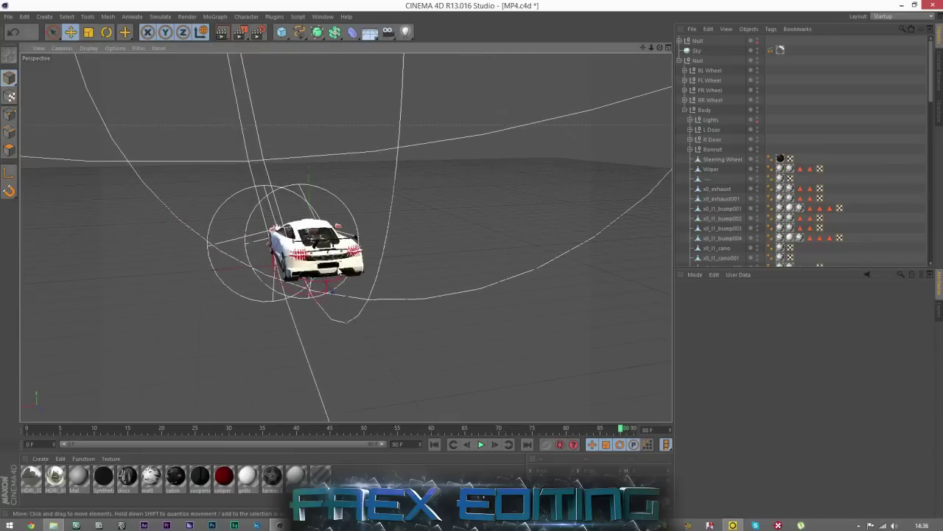
scroll(313, 247, "up", 7)
scroll(311, 247, "up", 2)
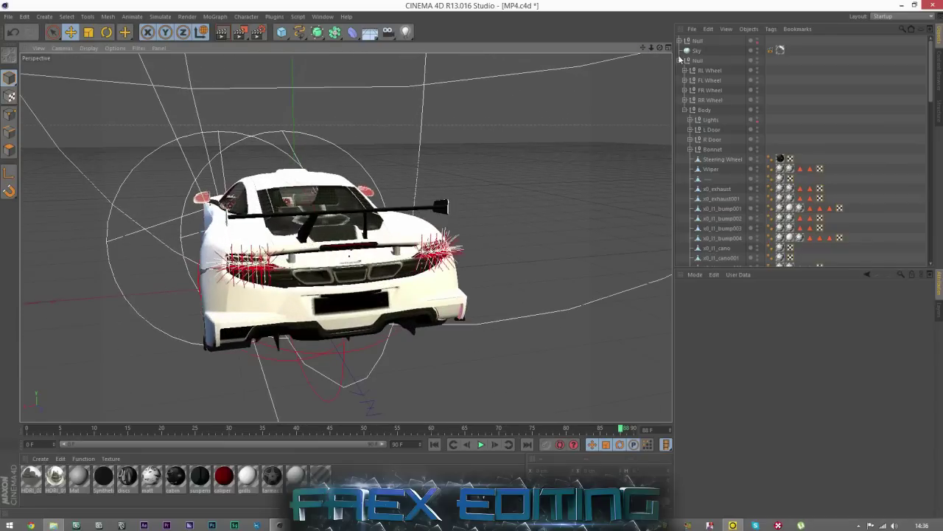
Hide the top Null and the Body's Lights group in the editor, and view the whole car from the side.
left_click(757, 41)
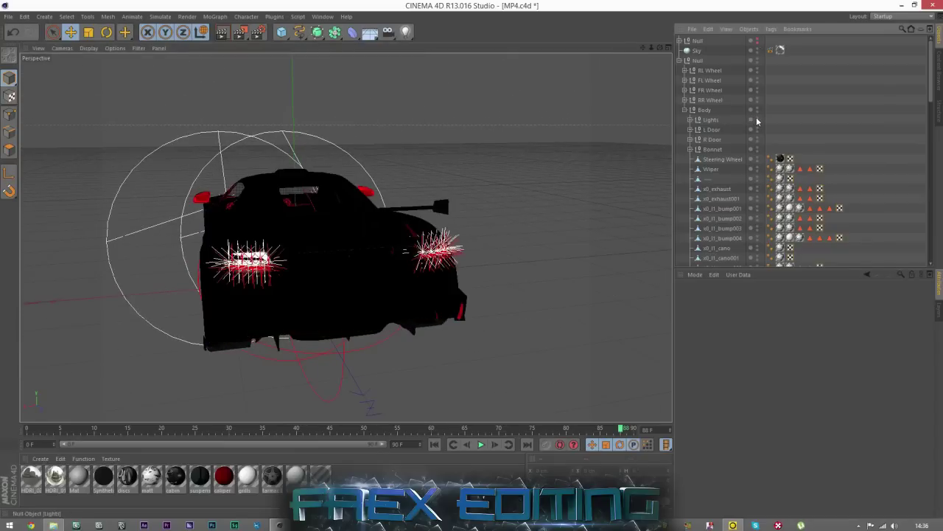
left_click(757, 120)
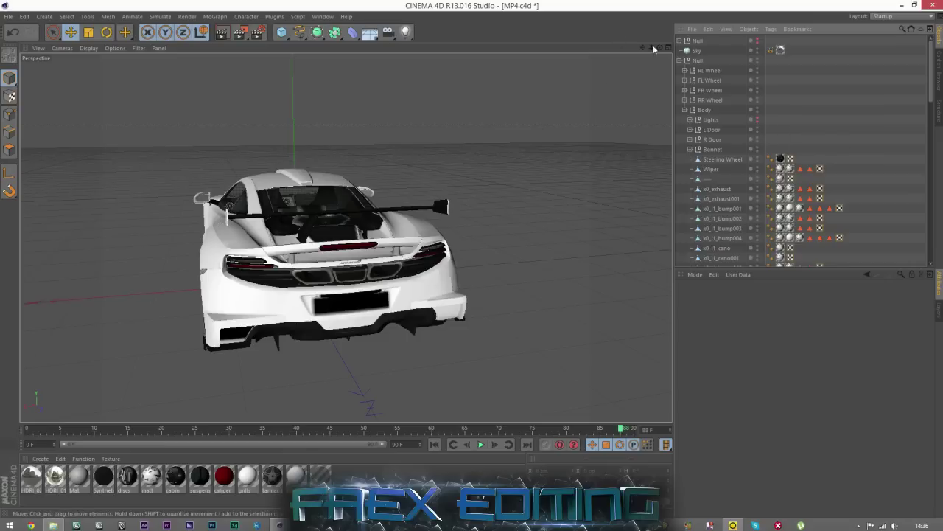
left_click_drag(660, 48, 773, 48)
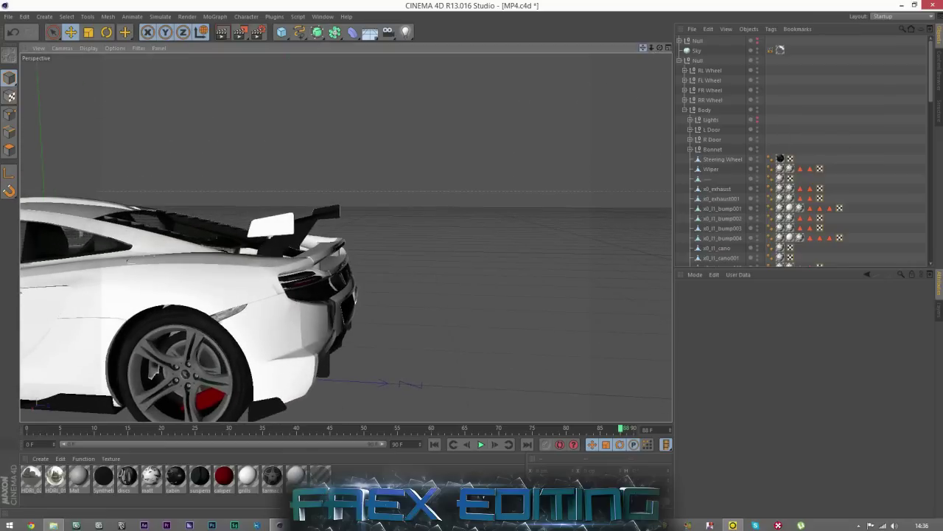
left_click_drag(643, 48, 937, 30)
scroll(395, 233, "down", 3)
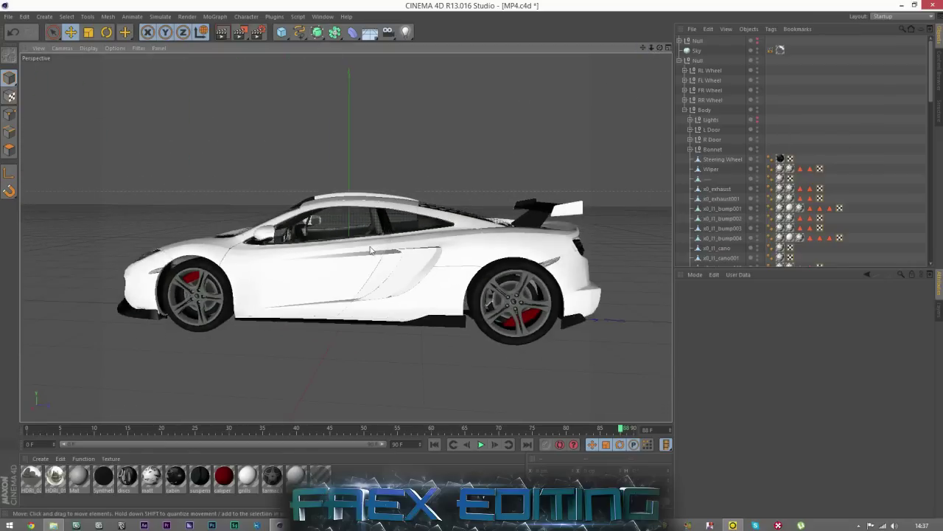
Rename the parent Null of the wheels and body as car, try moving the whole car with it, and undo the move.
left_click(698, 61)
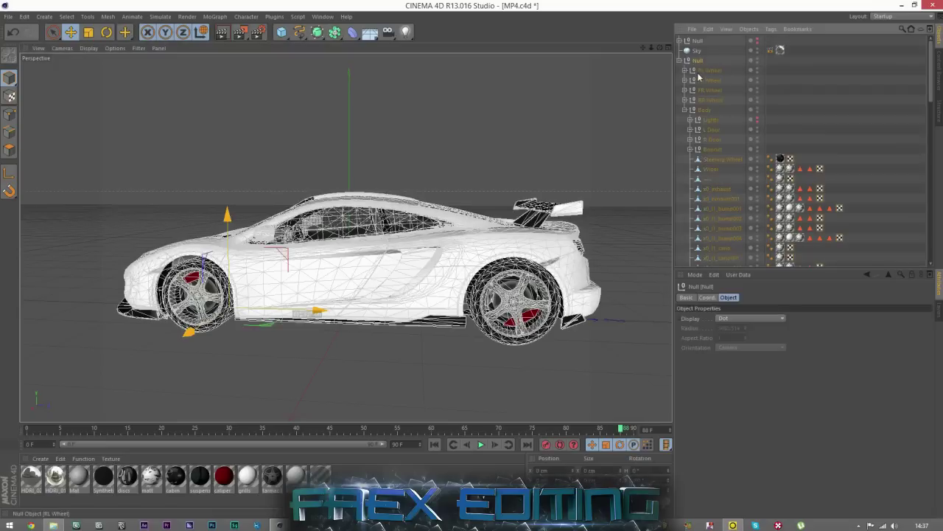
double_click(700, 61)
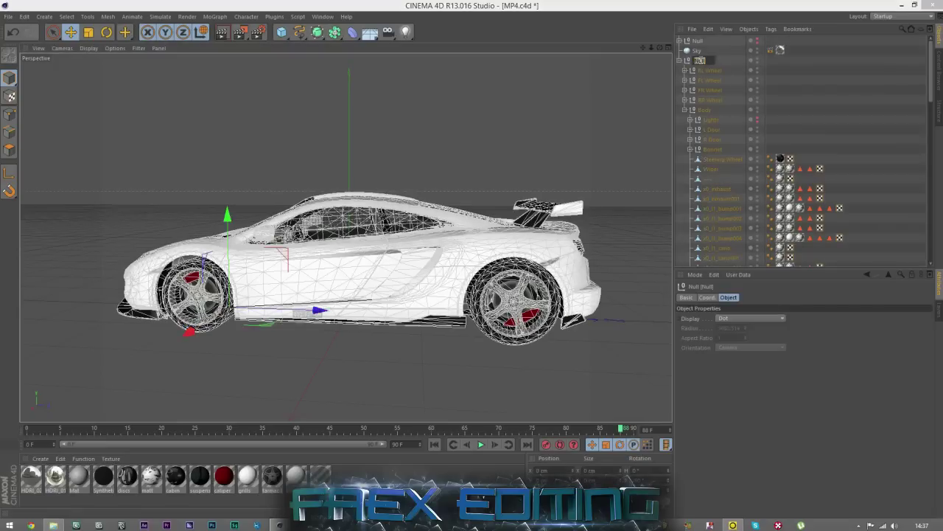
type("car")
key("Return")
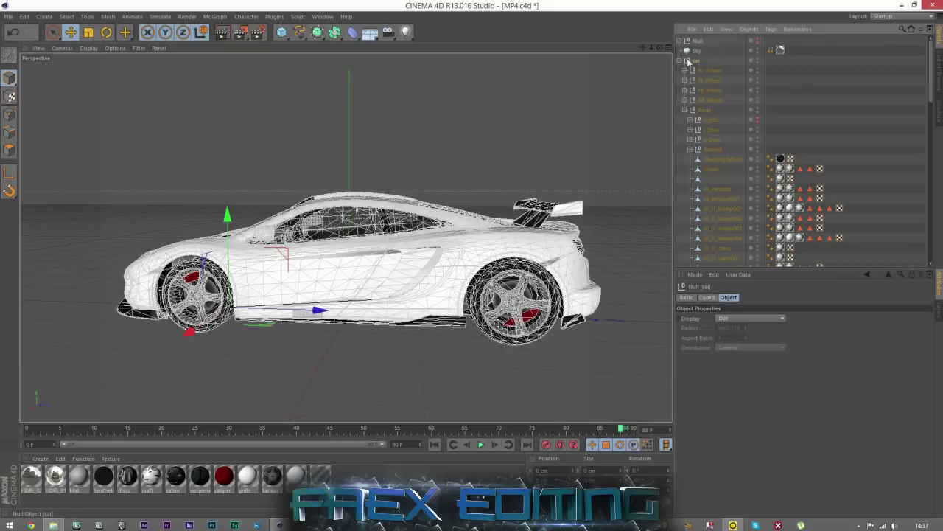
left_click_drag(374, 255, 372, 209)
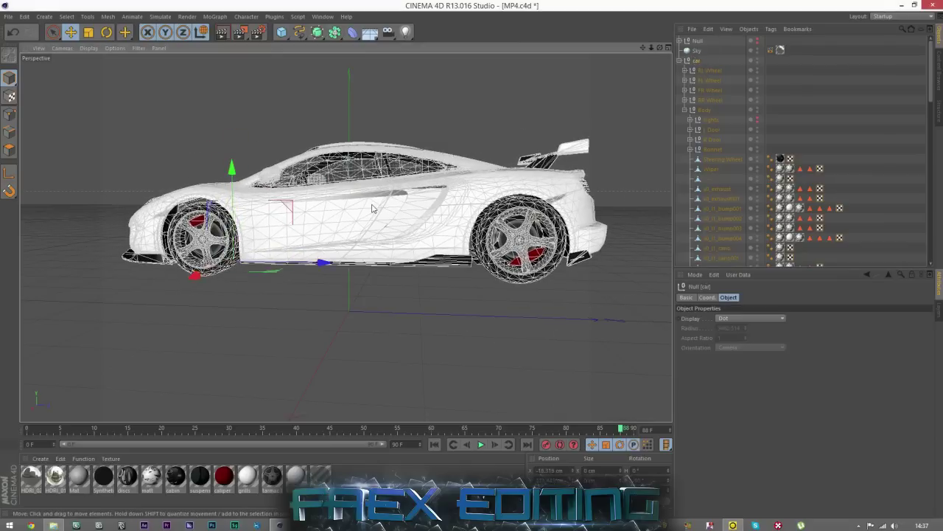
key("ctrl+z")
Show what the four wheel groups and the Body group contain by selecting them, and collapse the Body hierarchy.
left_click(713, 71)
left_click(713, 92, "shift")
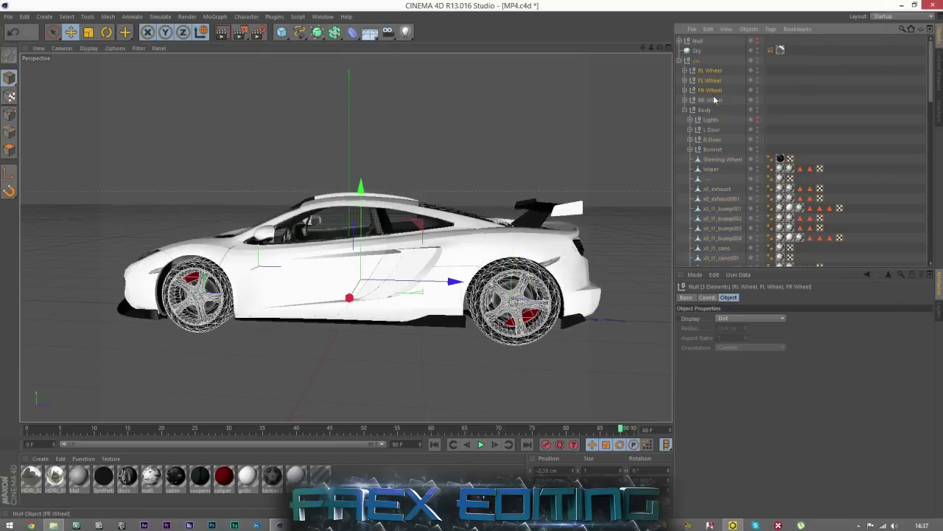
left_click(713, 100, "shift")
left_click(704, 110)
left_click(684, 110)
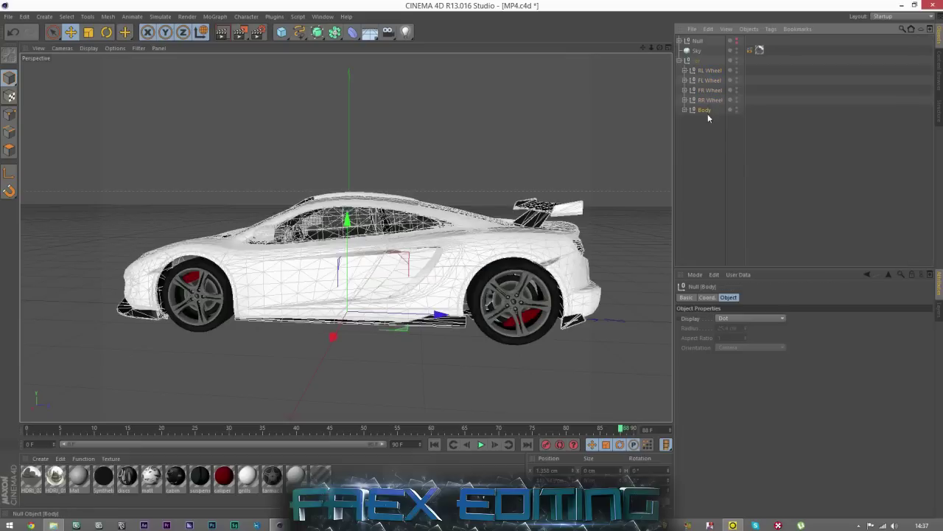
left_click(723, 165)
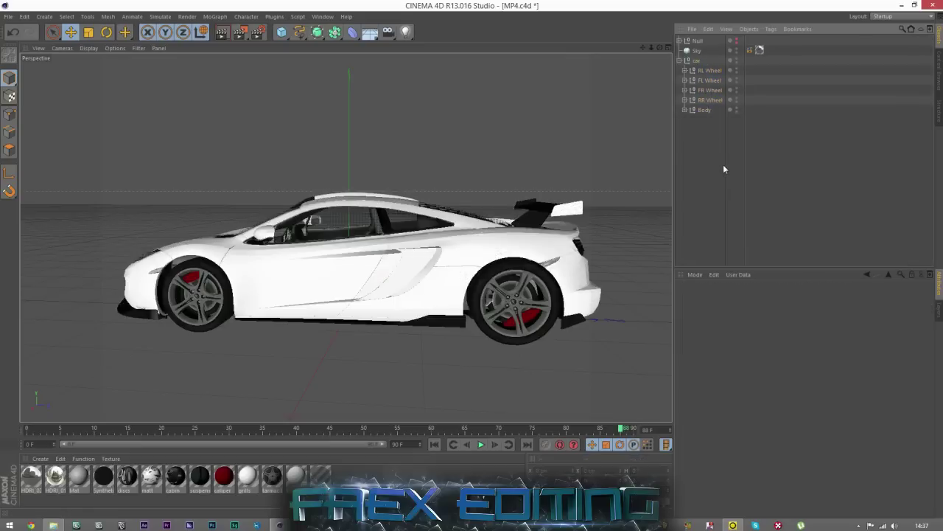
Animate the car group by recording keyframes at frame 88 and, with the car shifted backwards, at frame 11, and preview the motion.
left_click(696, 58)
scroll(499, 354, "down", 5)
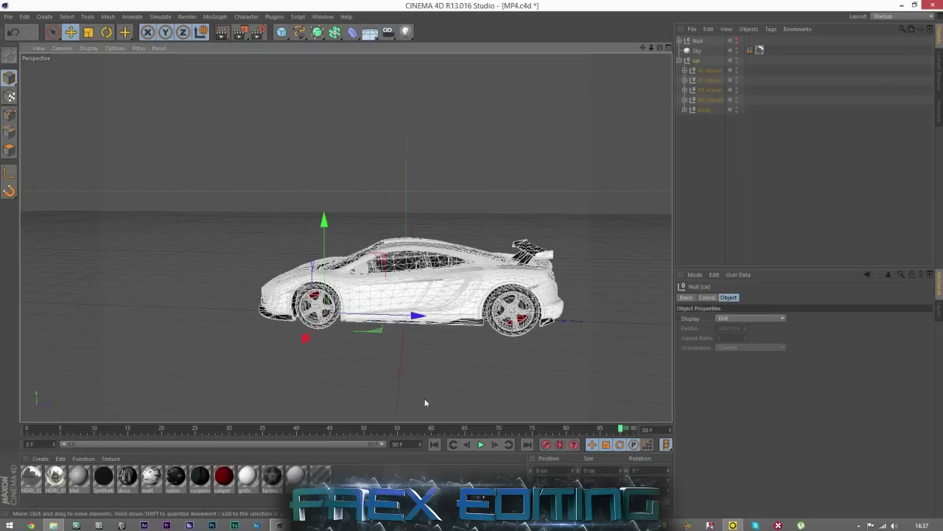
left_click(545, 447)
left_click(101, 429)
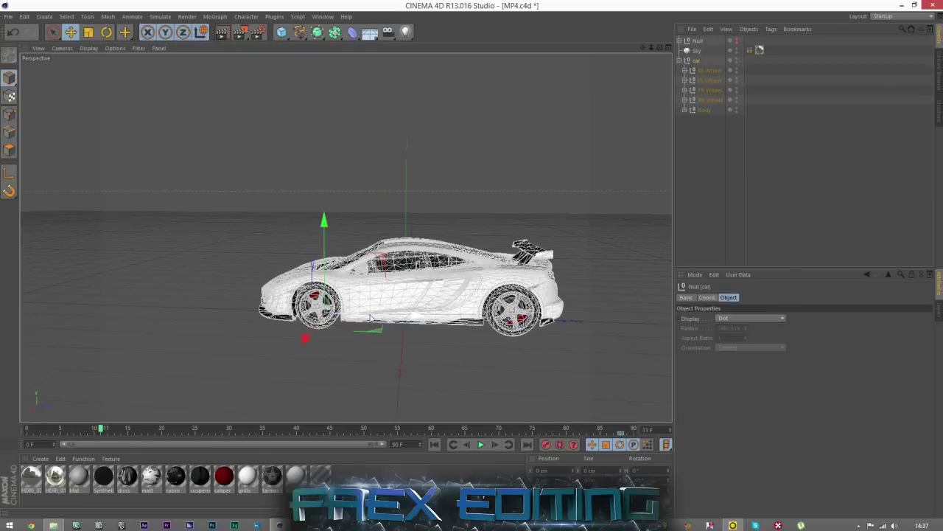
left_click_drag(371, 317, 507, 323)
left_click(546, 445)
left_click(100, 429)
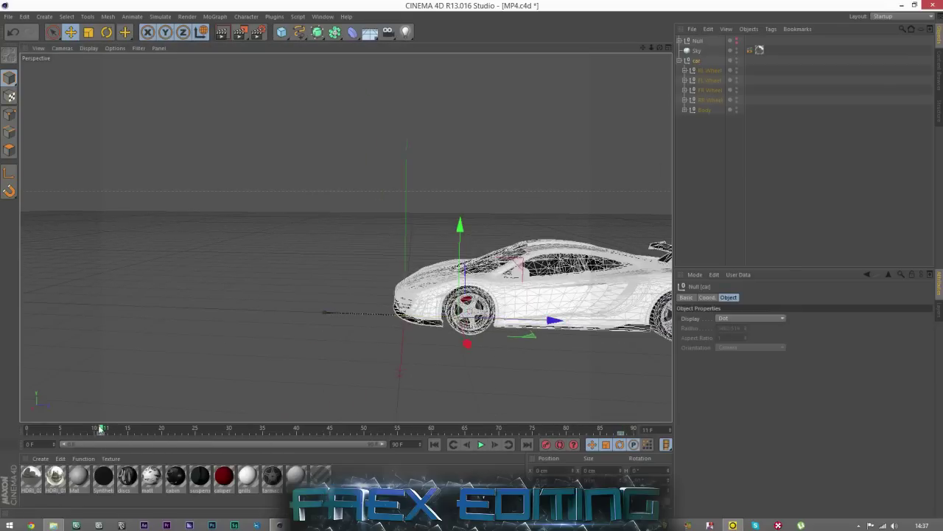
left_click_drag(100, 429, 404, 429)
Animate the FL Wheel's rotation with keyframes at frames 56 and 31, and scrub the timeline to preview the spin.
left_click(708, 80)
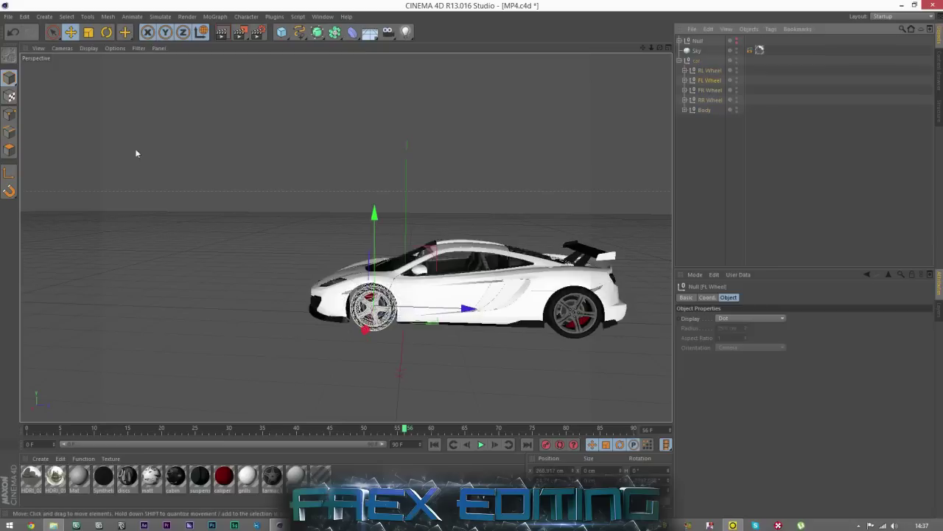
key("r")
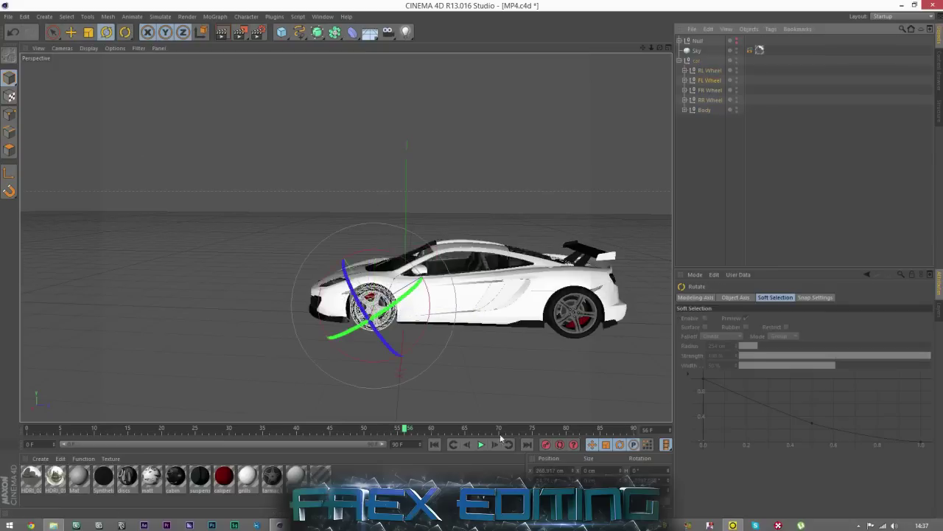
left_click_drag(404, 429, 236, 429)
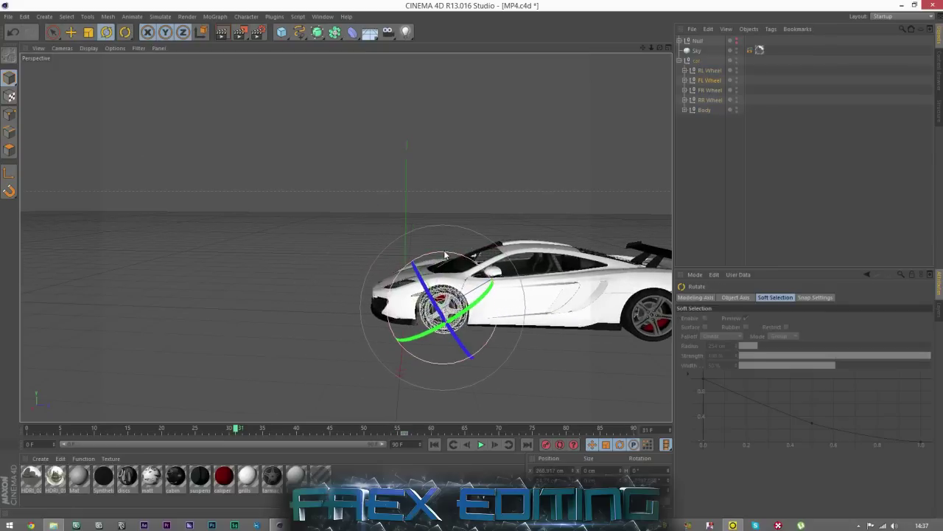
left_click_drag(445, 255, 590, 390)
left_click(709, 210)
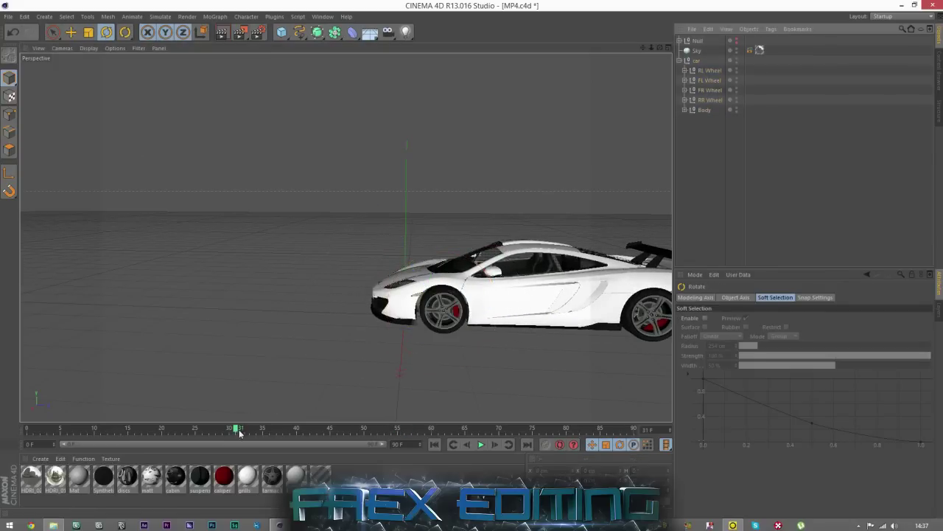
left_click_drag(238, 430, 398, 429)
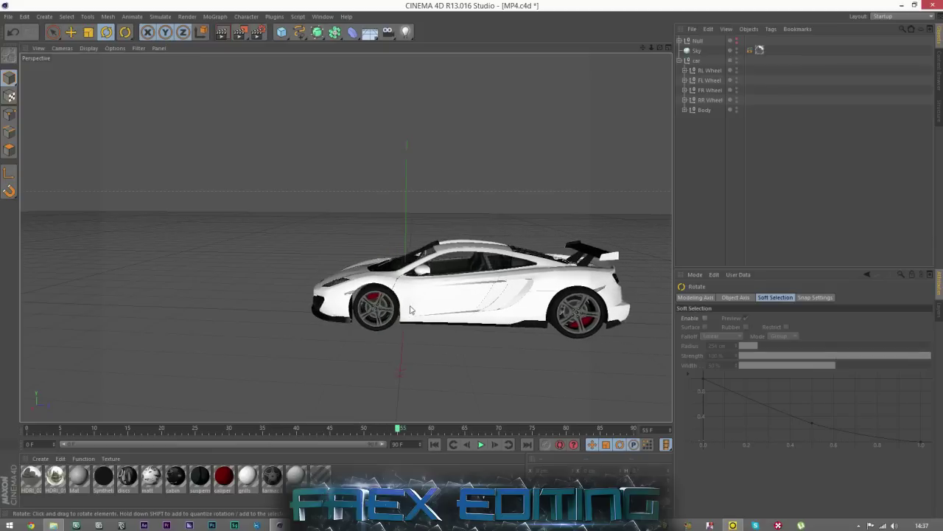
Undo the front-left wheel rotation and the car's movement keyframes, and return to the Move tool.
left_click(710, 79)
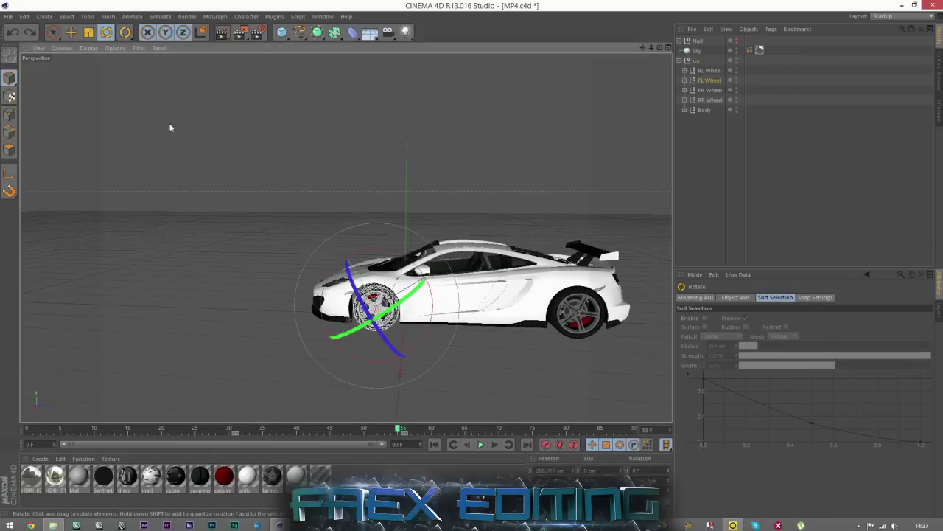
key("ctrl+z")
key("ctrl+z")
key("ctrl+z")
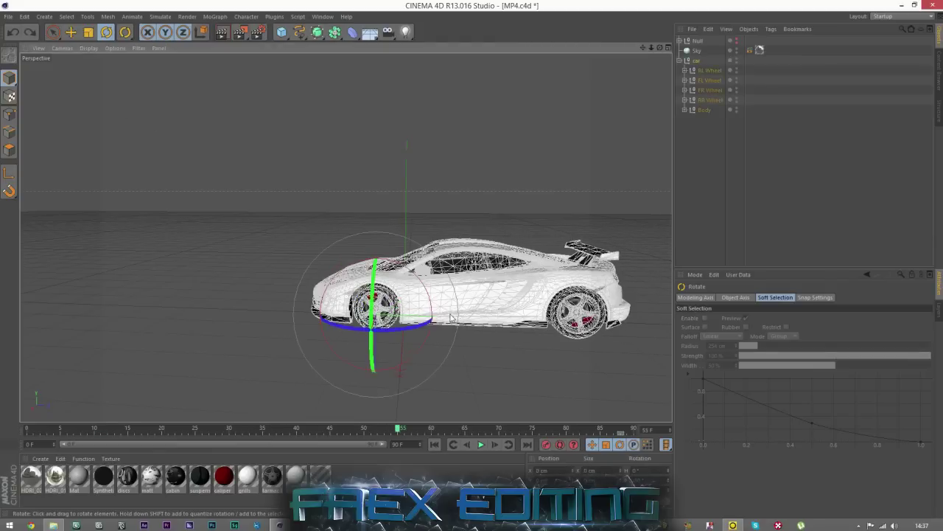
left_click(690, 175)
left_click(70, 33)
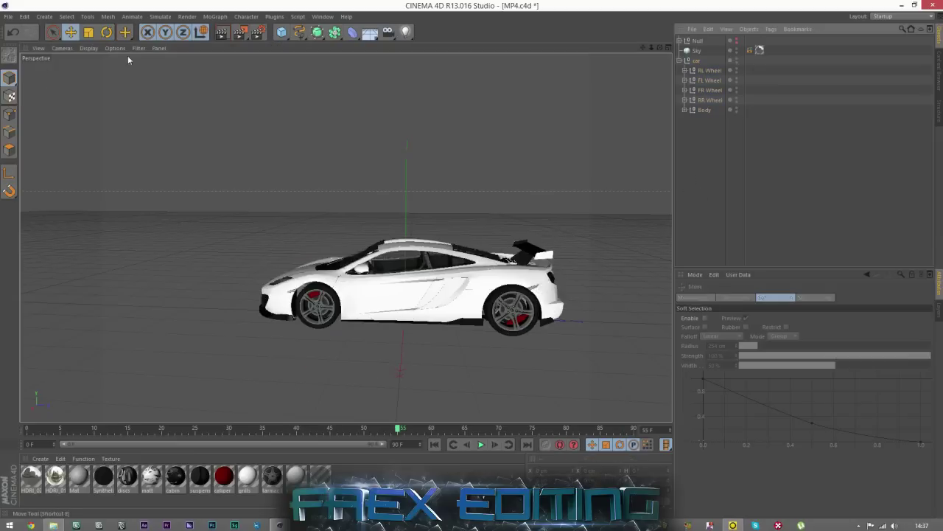
Add a Vibrate tag to the Body group.
left_click(702, 109)
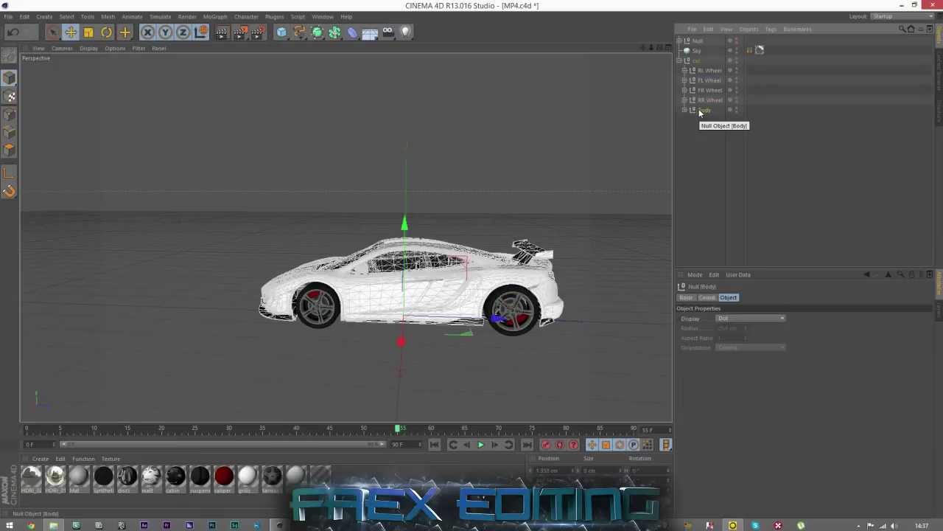
scroll(446, 345, "up", 2)
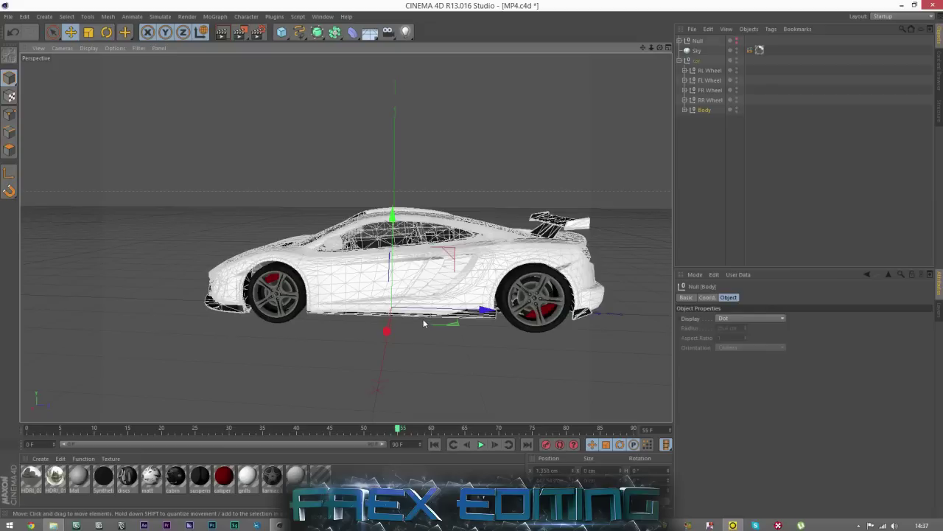
scroll(402, 297, "up", 1)
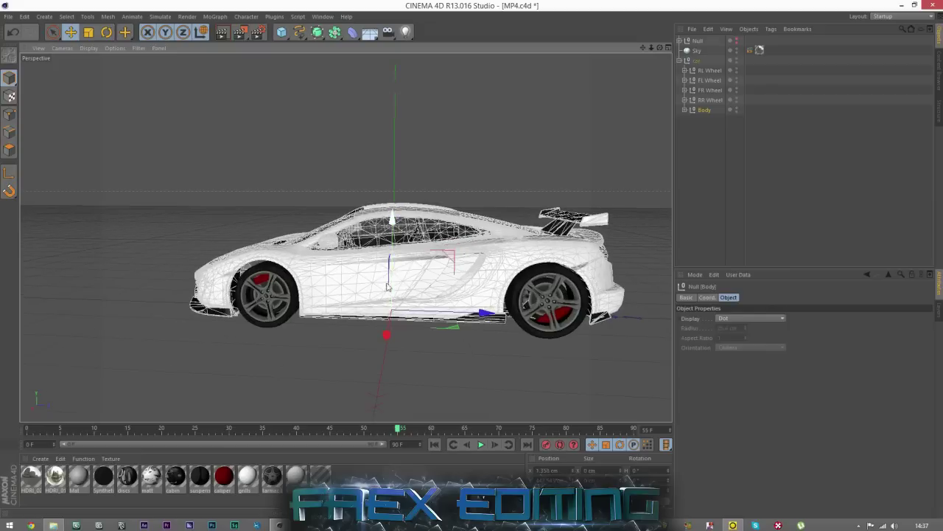
left_click(754, 195)
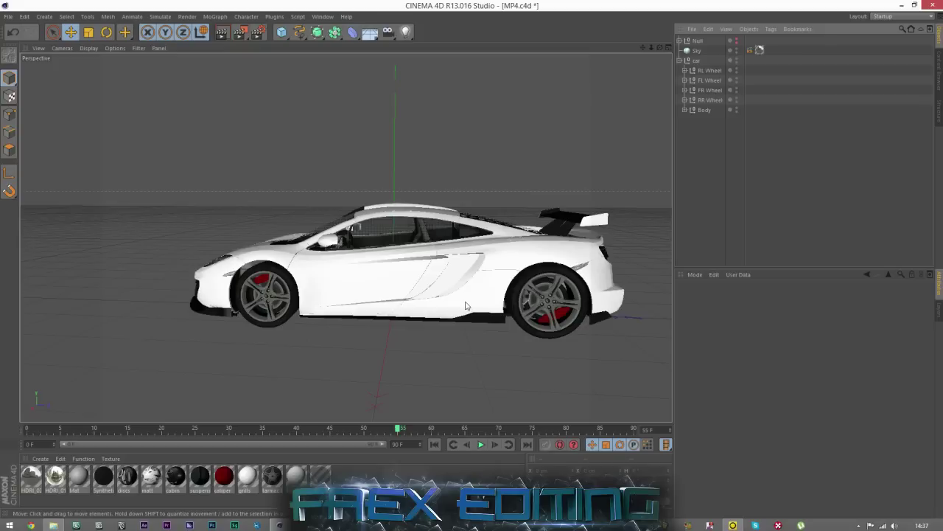
left_click(690, 110)
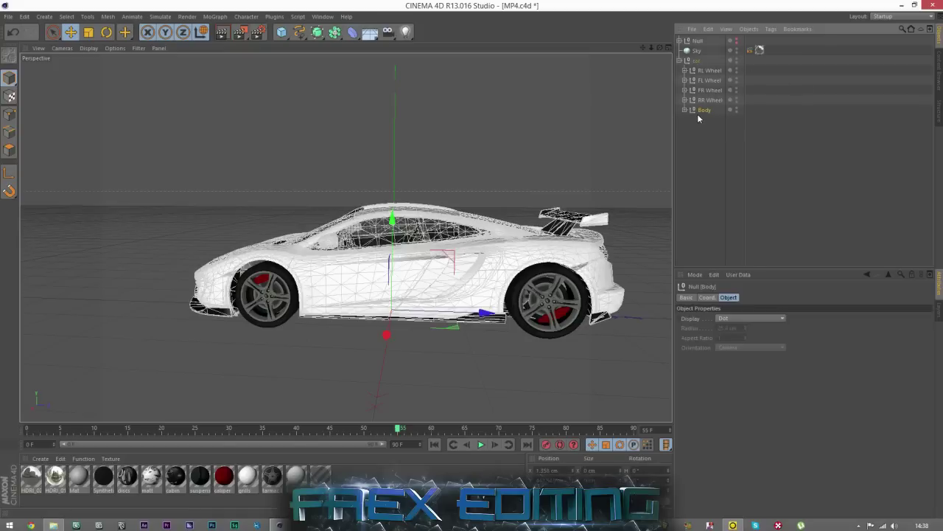
right_click(701, 112)
mouse_move(732, 123)
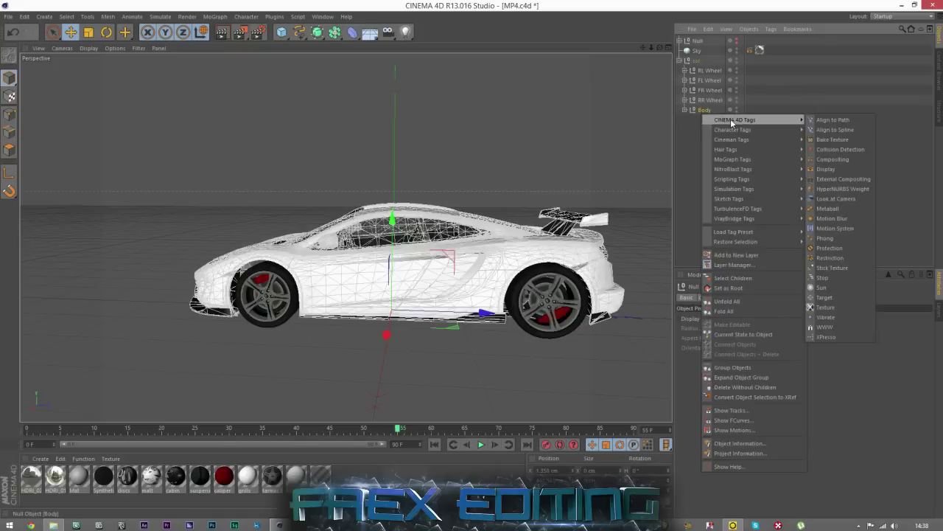
left_click(826, 316)
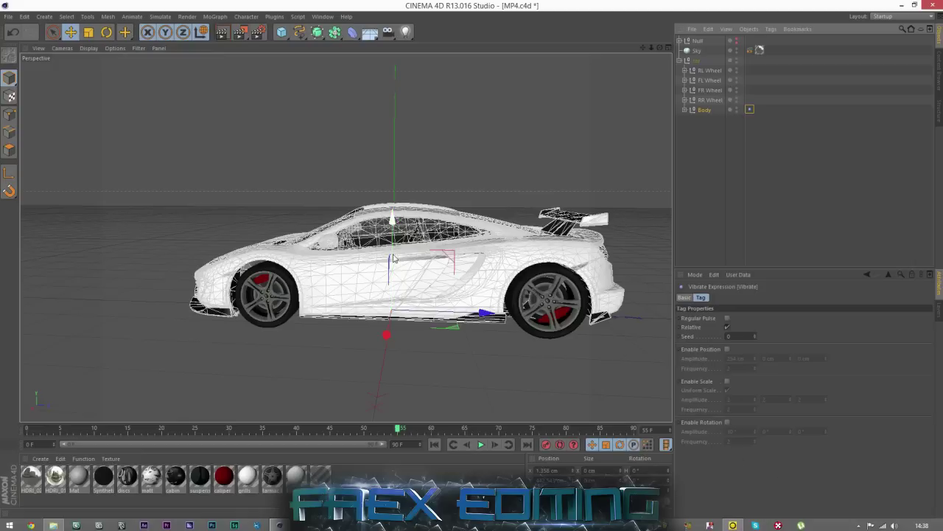
Enable position vibration on the Body's Vibrate tag with an amplitude of 1 cm on all three axes, and preview the animation.
left_click(728, 350)
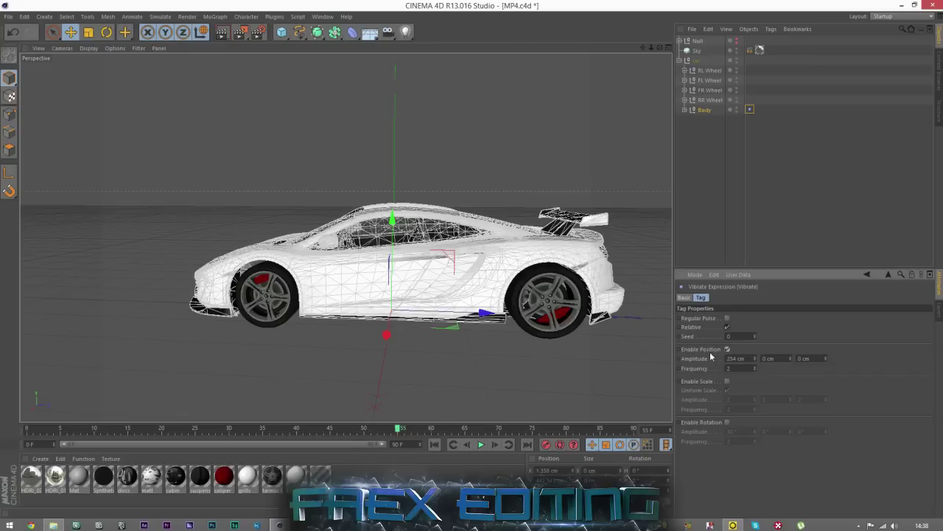
double_click(748, 358)
type("1")
double_click(786, 358)
type("11")
key("Return")
left_click(712, 219)
left_click(481, 445)
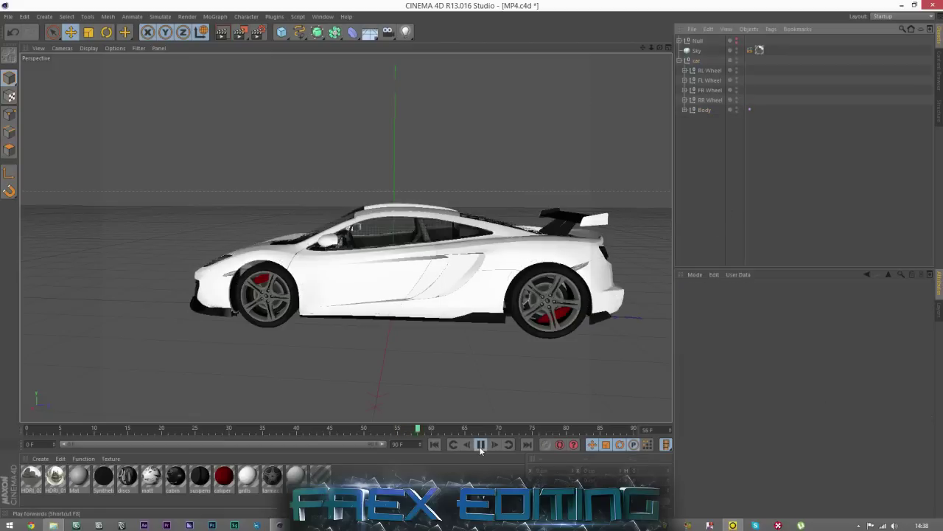
left_click(480, 446)
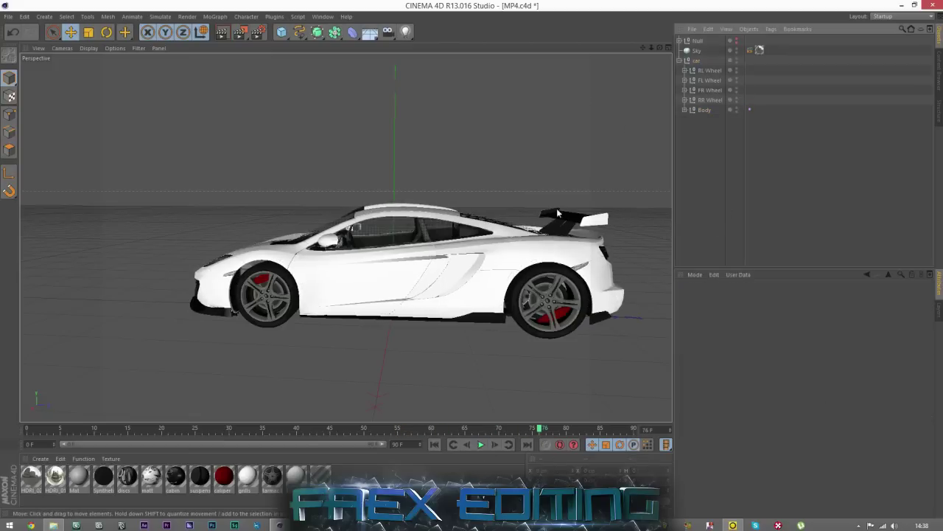
Set the Body's position vibration amplitude to 5 cm on all three axes and preview the shake from the side and rear.
left_click(750, 110)
left_click(734, 358)
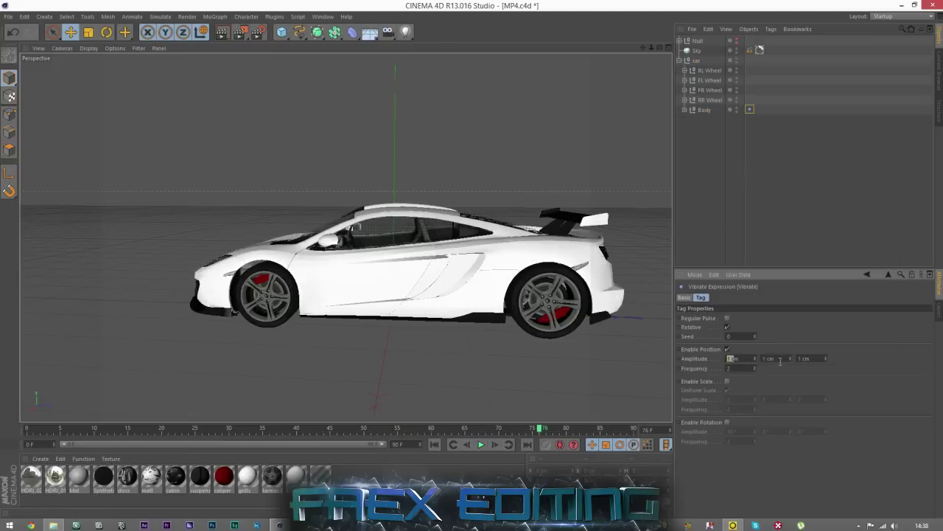
type("500")
key("Tab")
left_click_drag(748, 358, 680, 361)
key("Tab")
key("Tab")
type("5")
left_click(483, 446)
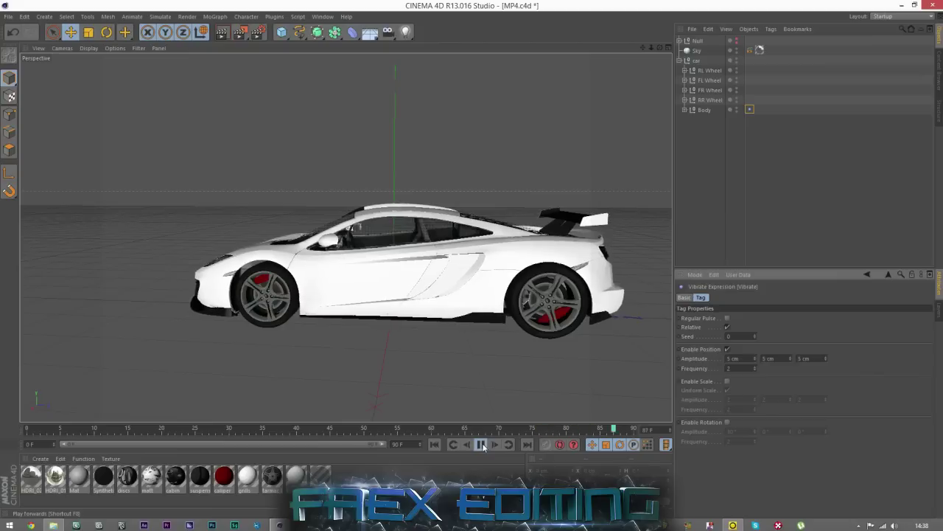
left_click_drag(660, 47, 575, 37)
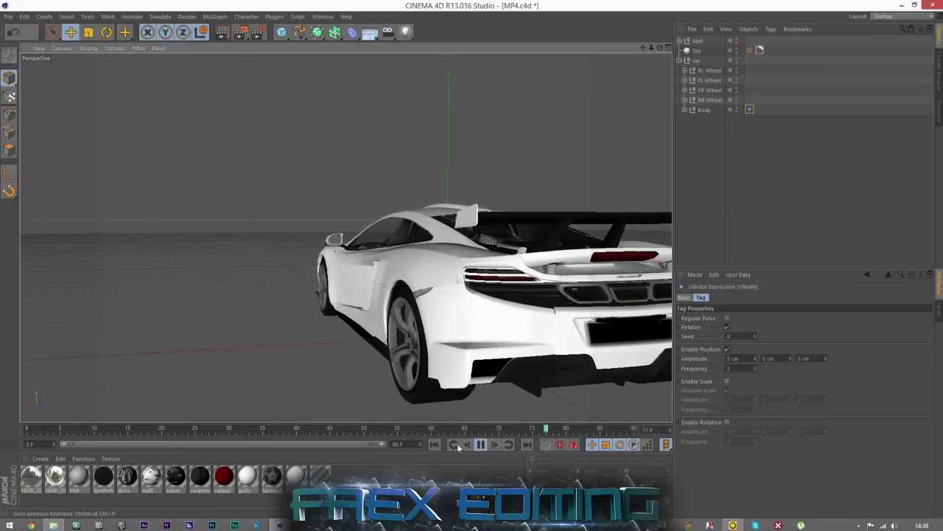
left_click(481, 444)
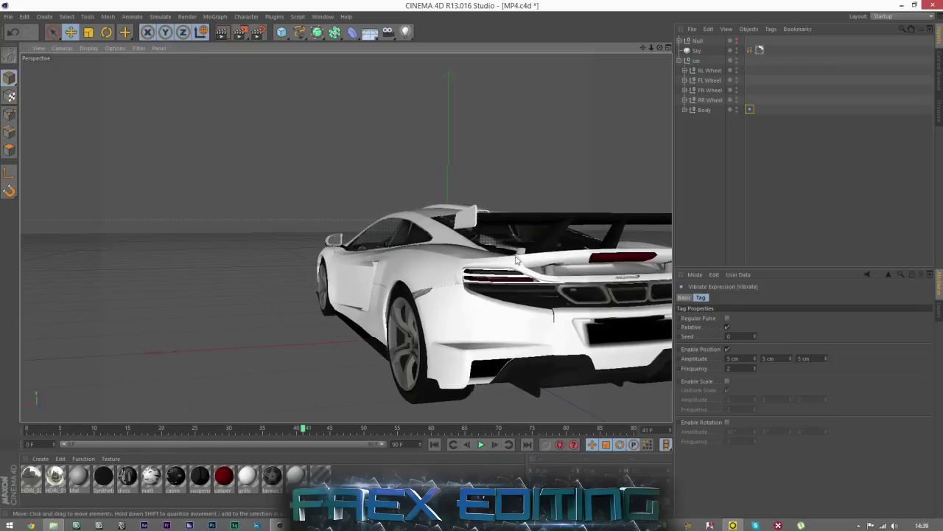
left_click_drag(660, 48, 601, 49)
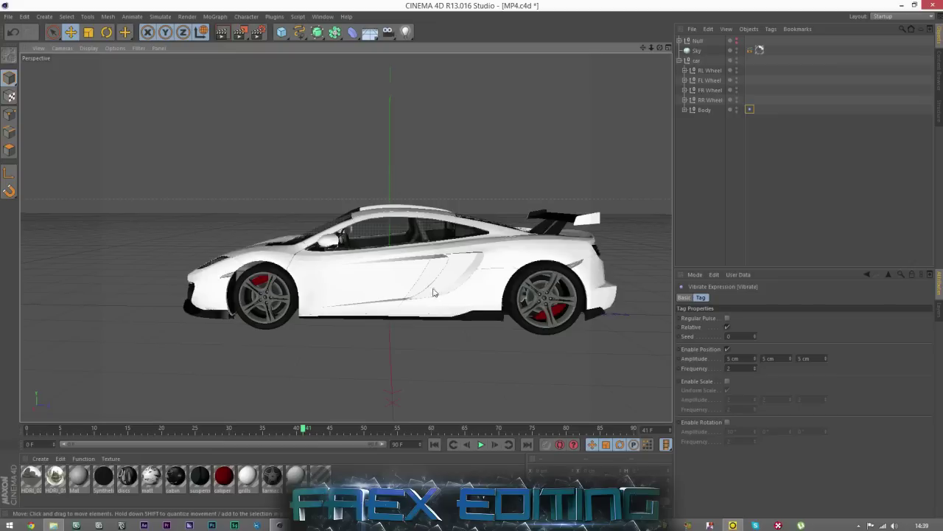
Try a position vibration frequency of 10, set it back to 2, and preview the motion with each value.
left_click(741, 368)
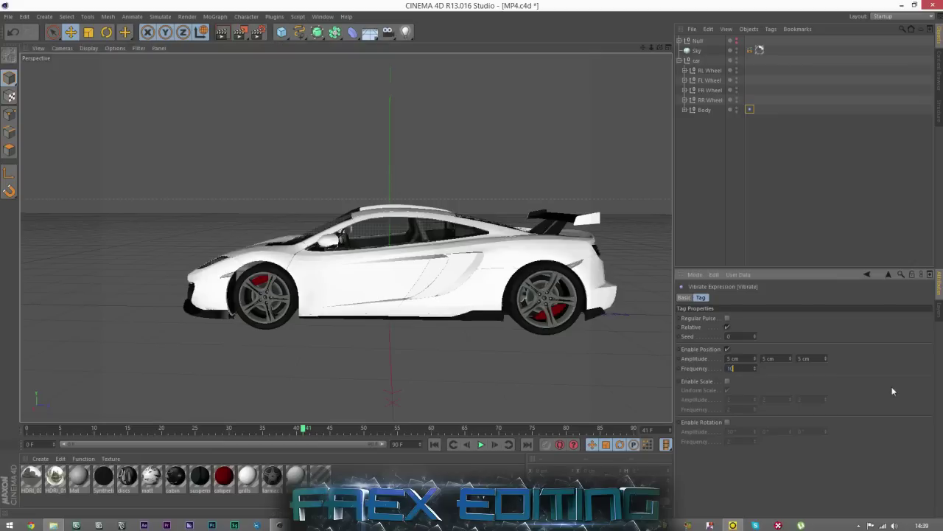
left_click(481, 445)
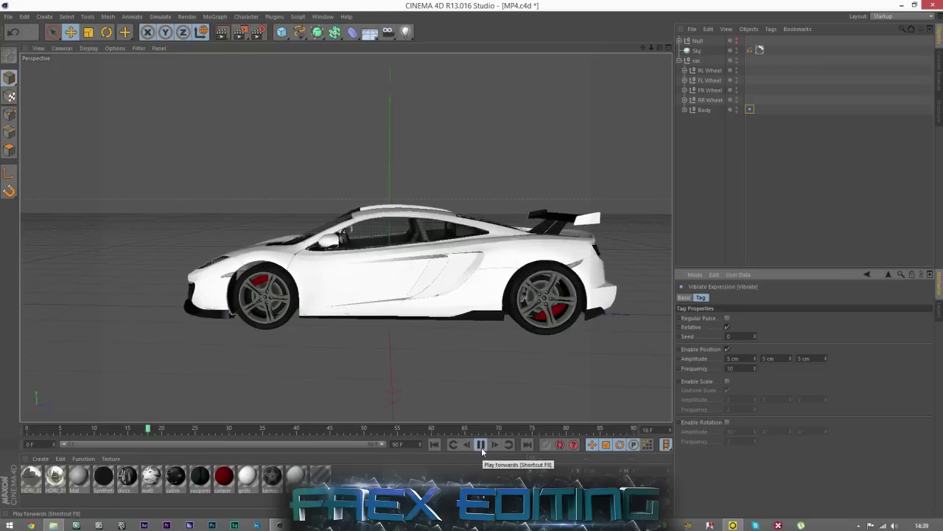
left_click(481, 445)
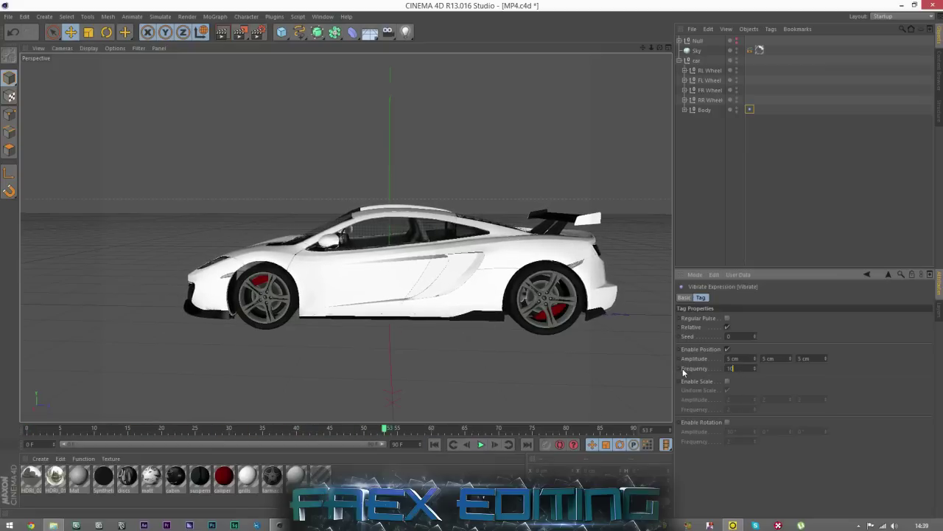
type("2")
left_click(481, 445)
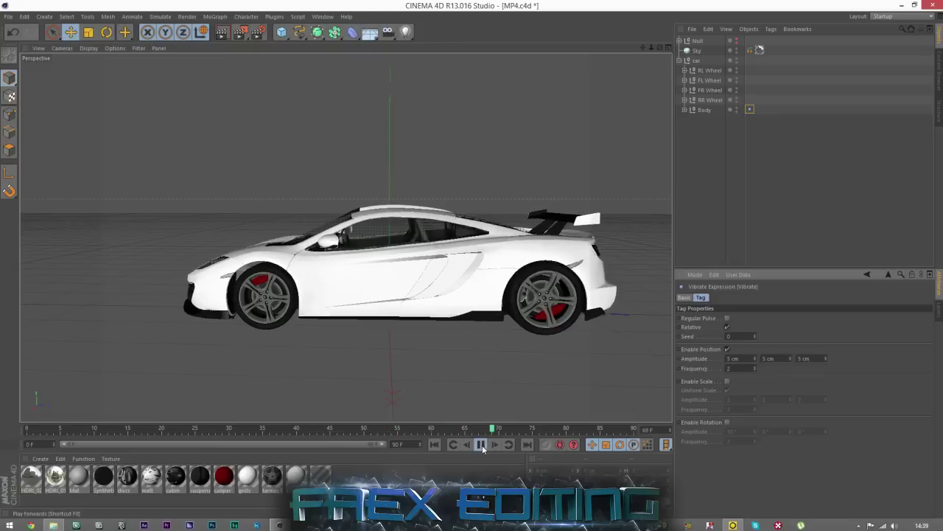
left_click(482, 445)
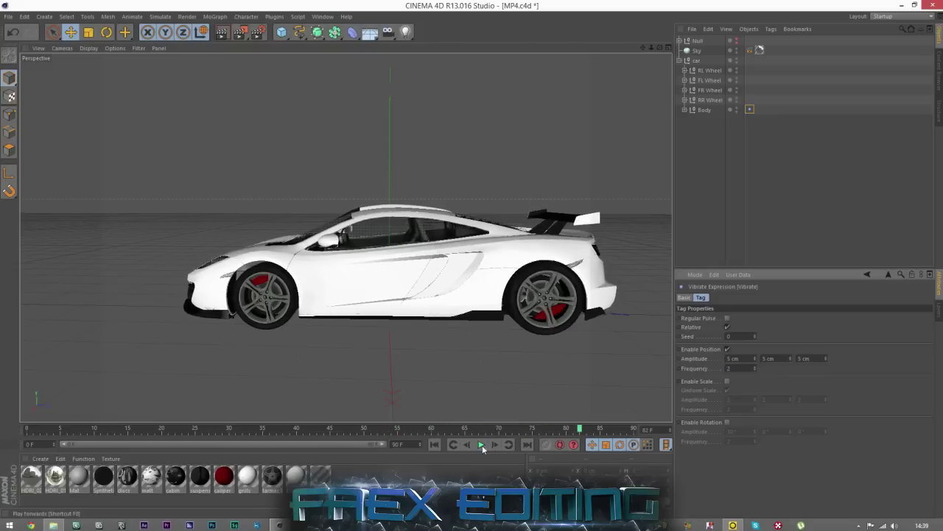
Keyframe the Body's position vibration frequency at frame 42 with a value of 2 and at frame 49 with 20, and preview it.
right_click(681, 371)
mouse_move(712, 335)
left_click(778, 335)
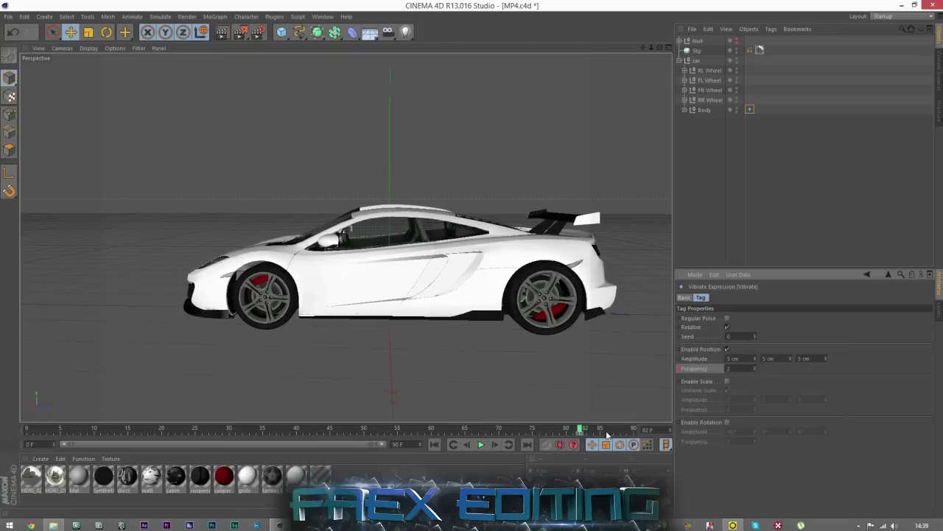
left_click_drag(579, 432, 310, 441)
left_click(359, 429)
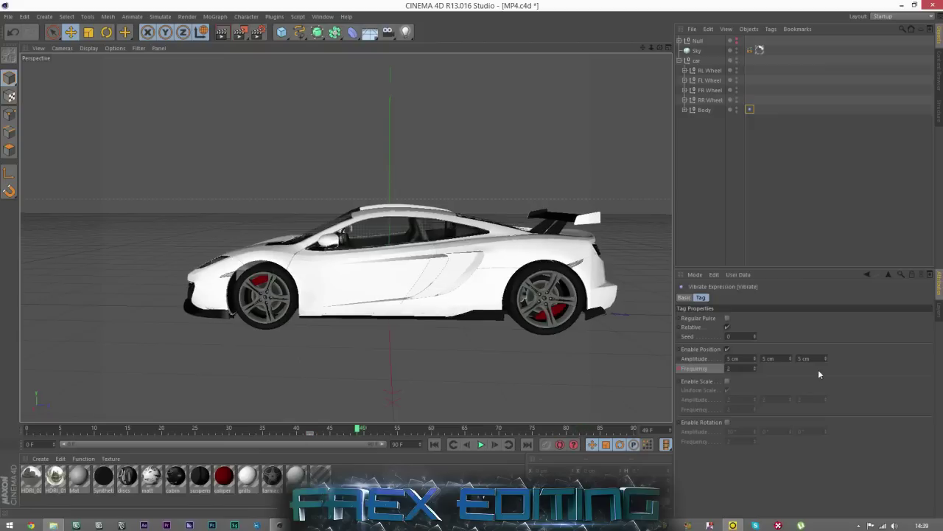
type("20")
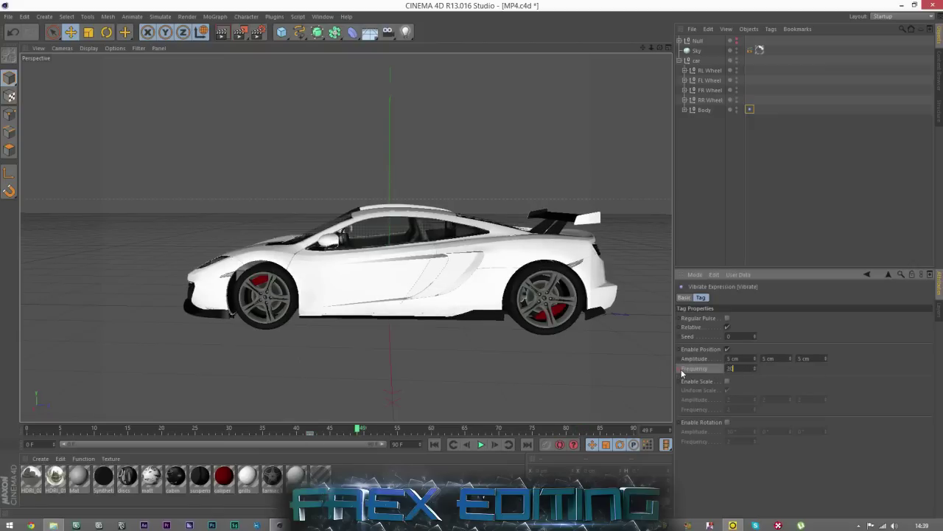
key("Return")
left_click_drag(358, 430, 228, 437)
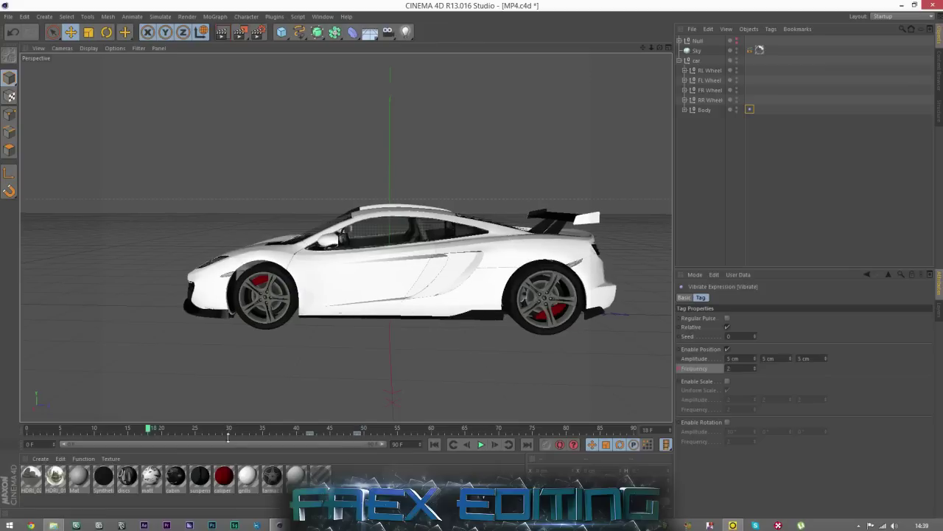
left_click(434, 444)
left_click(788, 229)
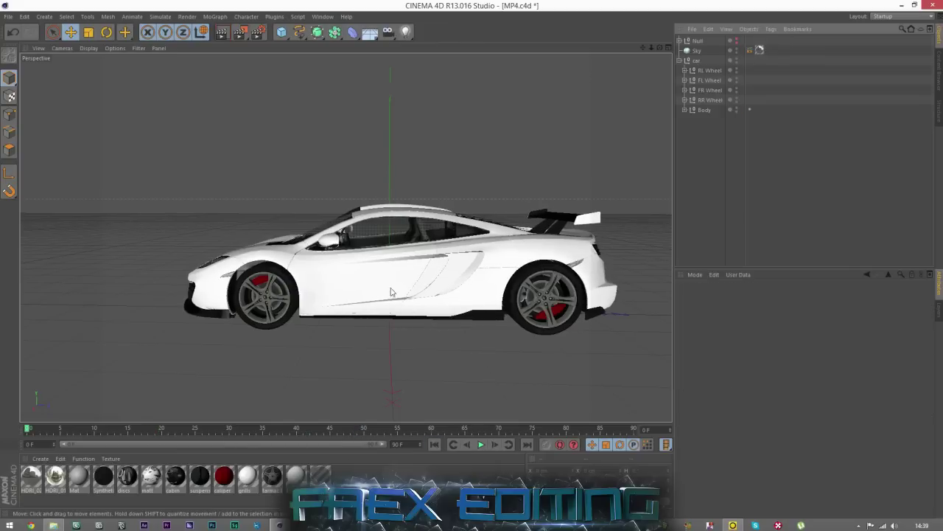
left_click(480, 445)
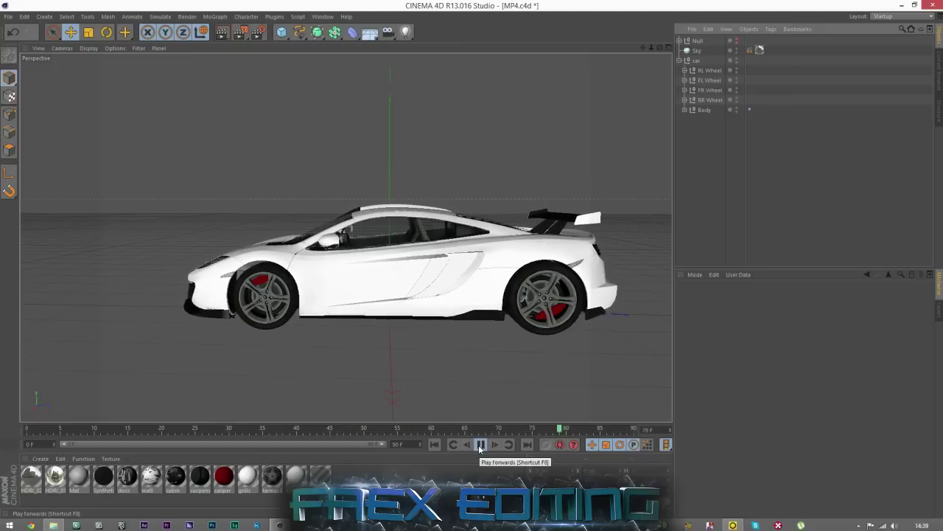
Undo the frequency keyframes on the Body's Vibrate tag and reselect the tag.
left_click(379, 432)
left_click(750, 109)
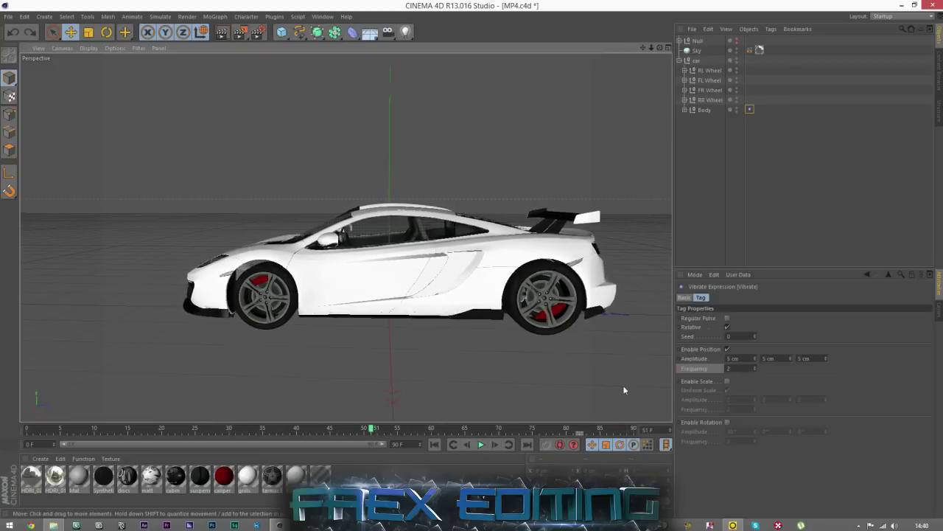
left_click(756, 129)
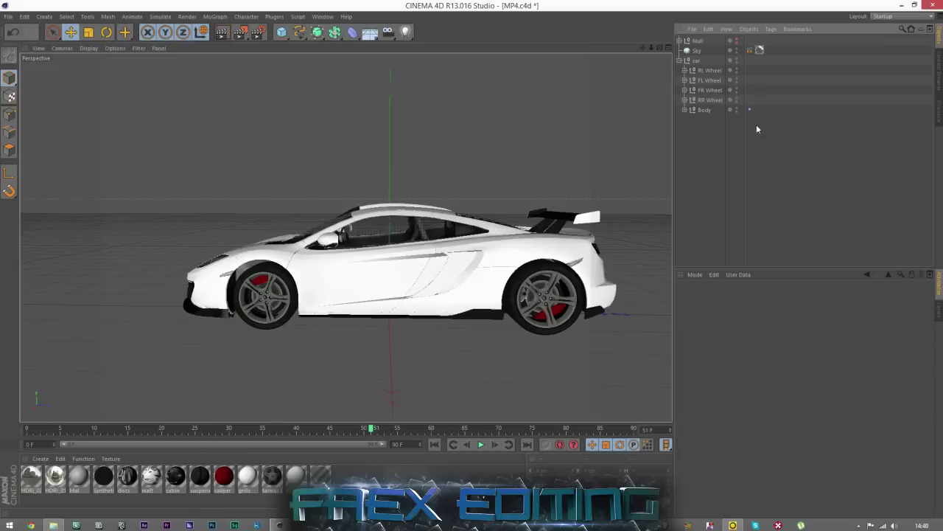
left_click(750, 109)
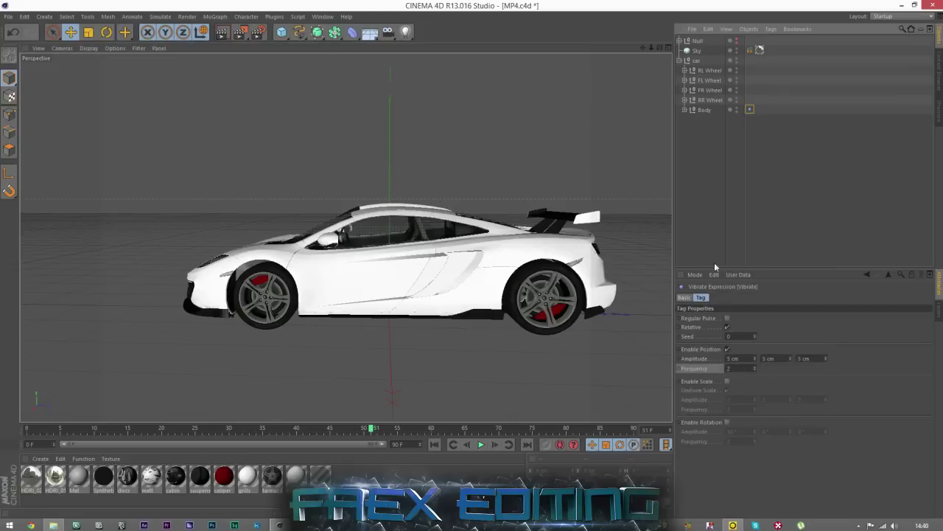
Add a Vibrate tag to the RL Wheel group.
left_click(715, 80)
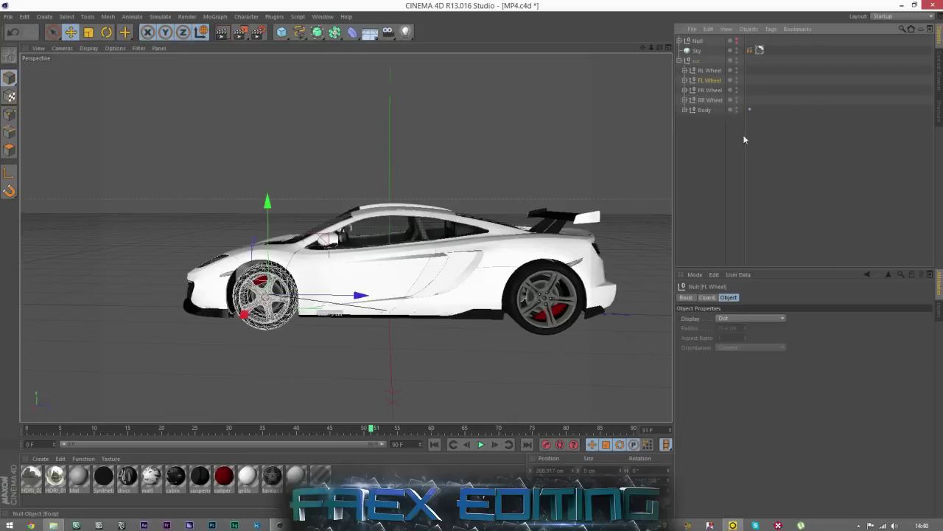
left_click(707, 71)
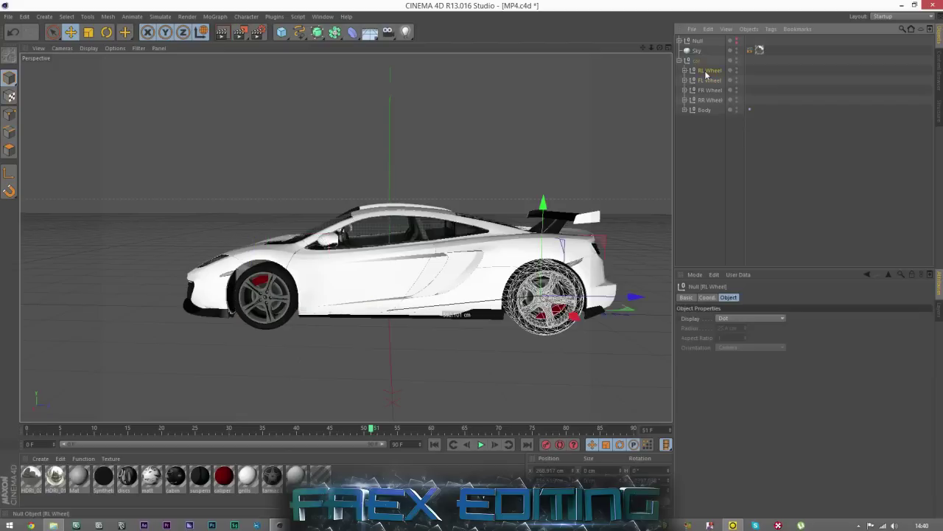
right_click(706, 73)
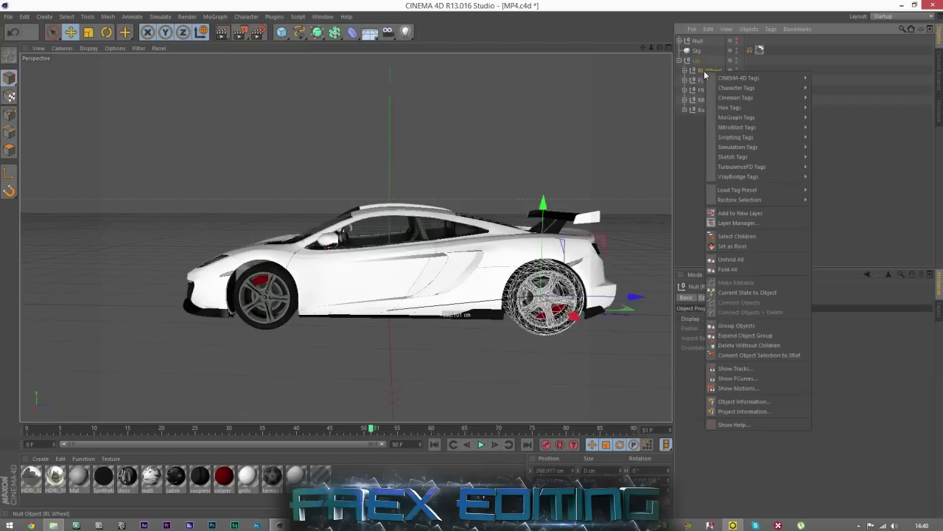
mouse_move(740, 79)
left_click(830, 274)
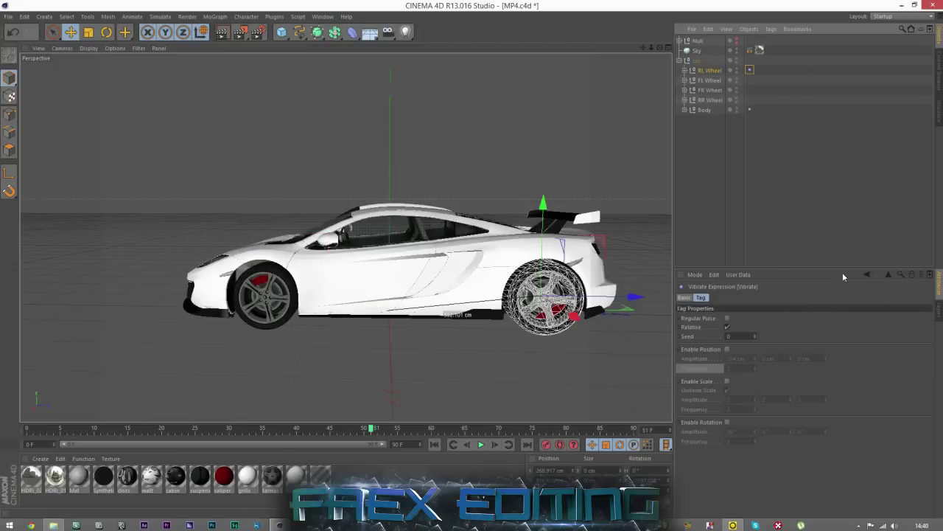
Enable rotation vibration on the RL Wheel's tag, set its amplitude to 0°, 30°, 0°, and preview the wheel's motion.
left_click(727, 421)
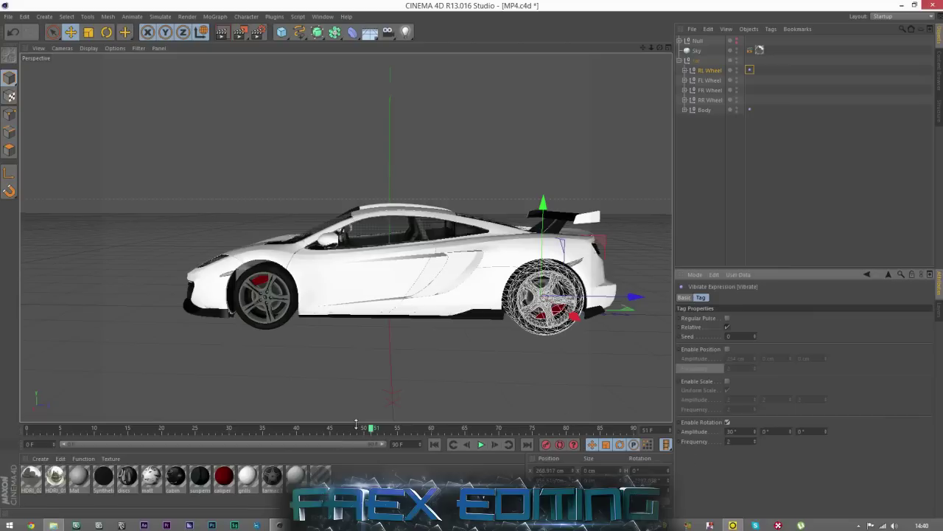
left_click_drag(356, 426, 554, 429)
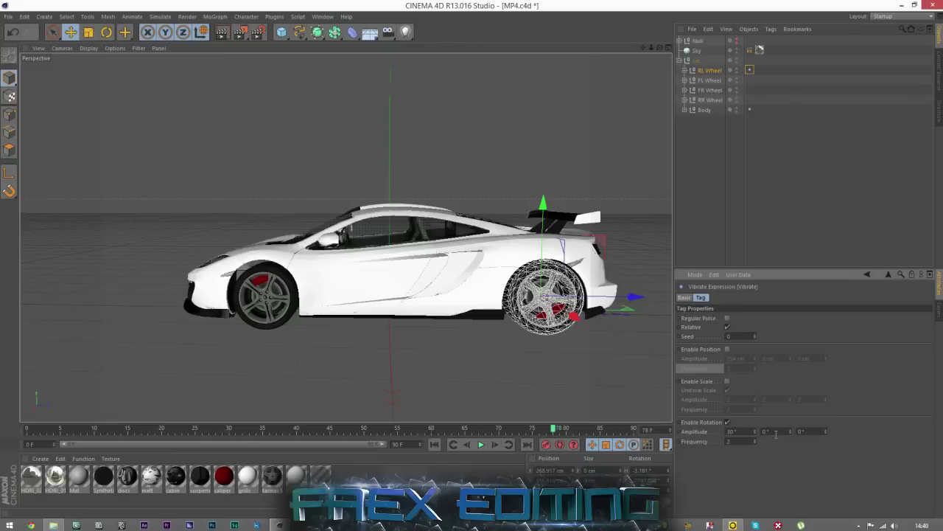
left_click_drag(771, 432, 762, 432)
type("30")
left_click(694, 226)
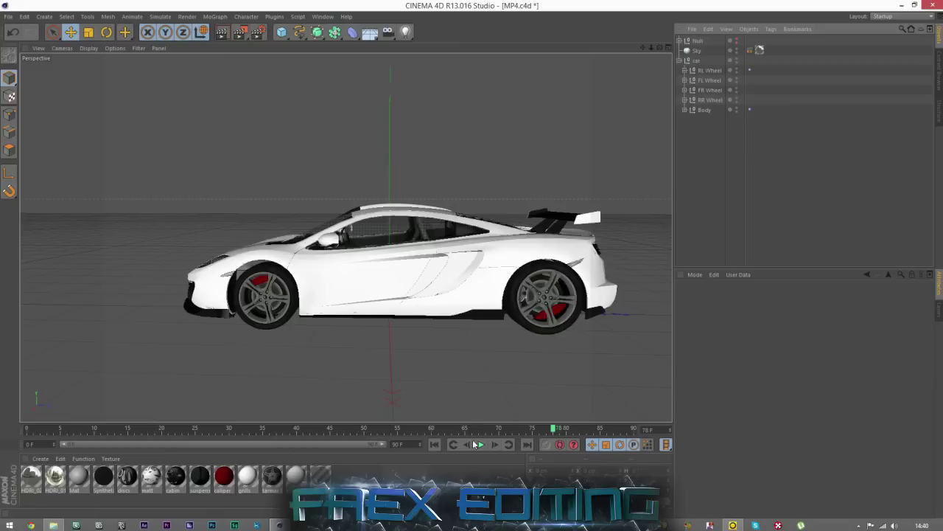
left_click(478, 444)
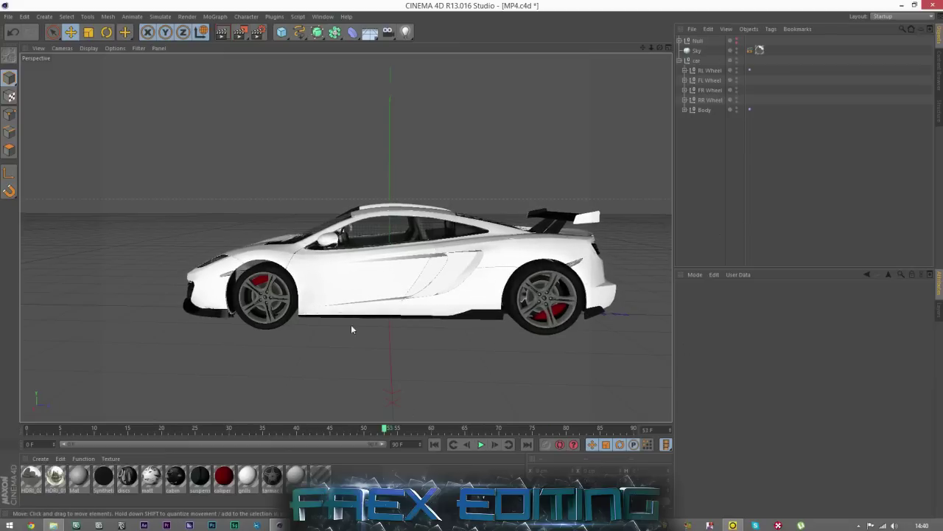
Set the second rotation amplitude of the RL Wheel's Vibrate tag to 360° and scrub the timeline to preview the spin.
left_click(700, 109)
left_click(749, 72)
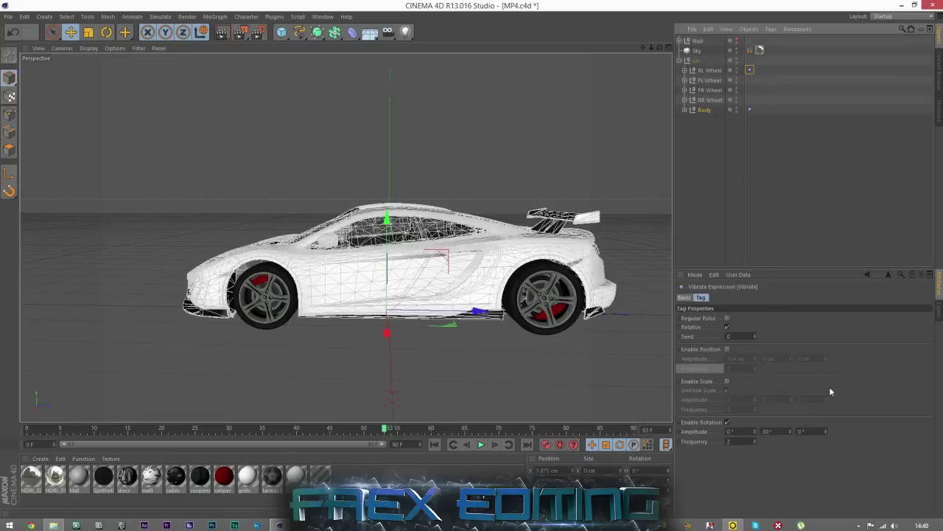
left_click(726, 209)
left_click(750, 70)
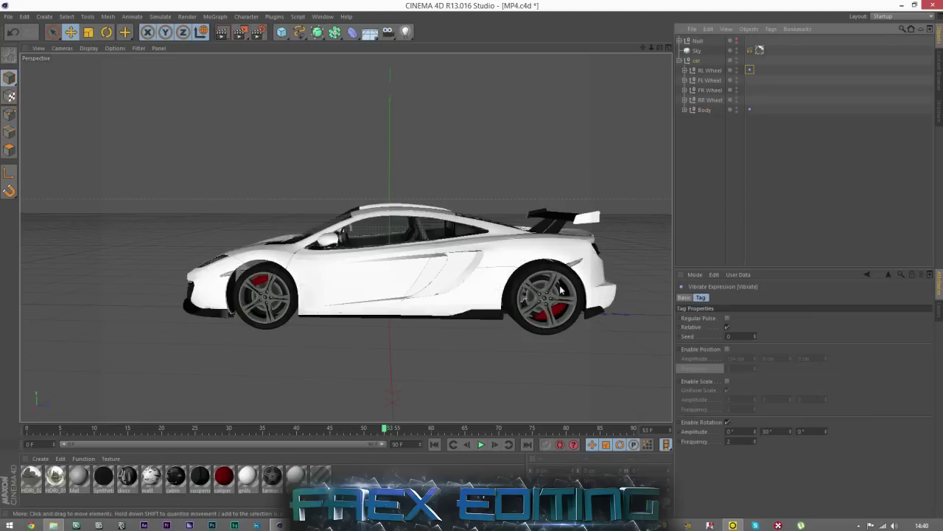
double_click(767, 431)
type("360")
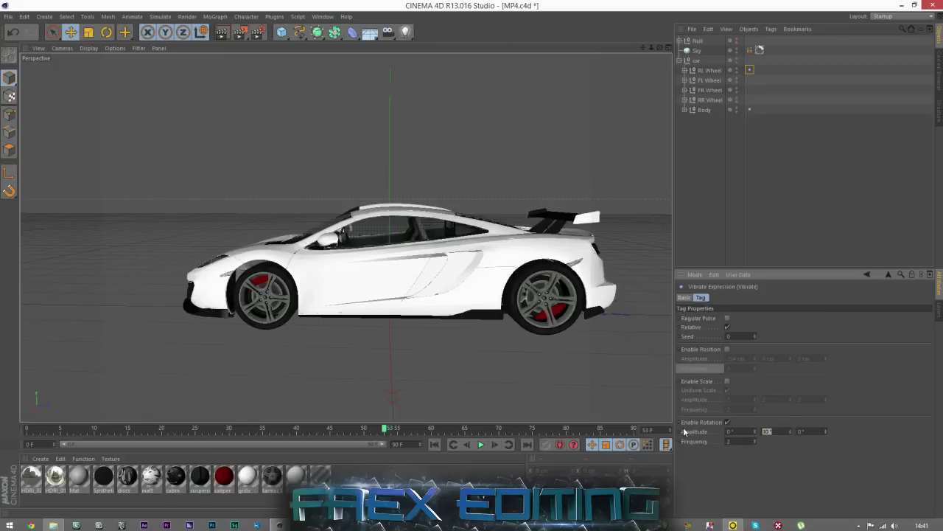
key("Return")
left_click_drag(385, 429, 627, 432)
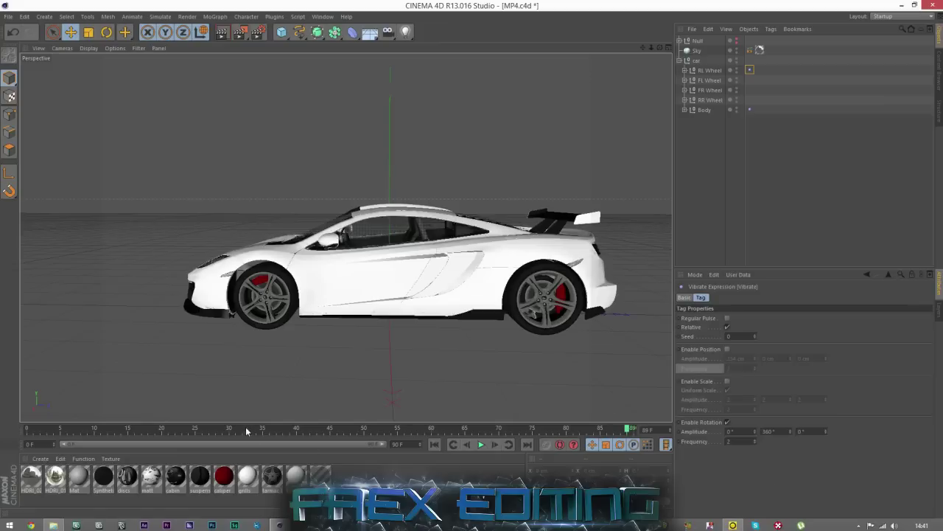
left_click_drag(247, 431, 622, 429)
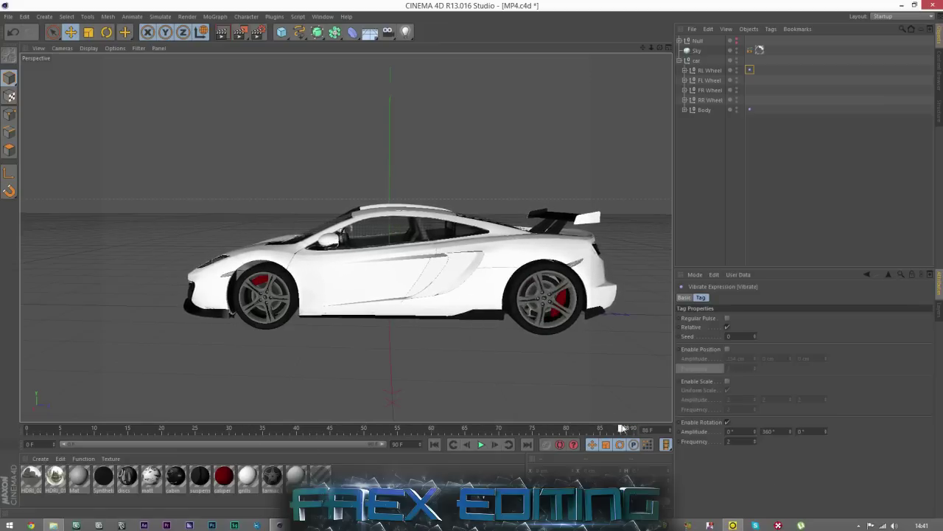
Enable Regular Pulse on the RL Wheel's Vibrate tag and scrub the timeline to preview the wheel's spin.
left_click(728, 317)
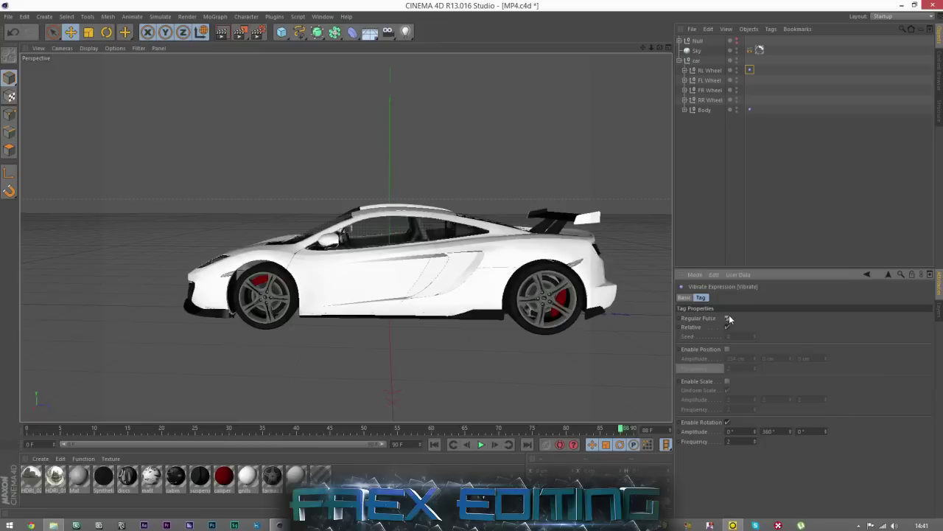
left_click(465, 424)
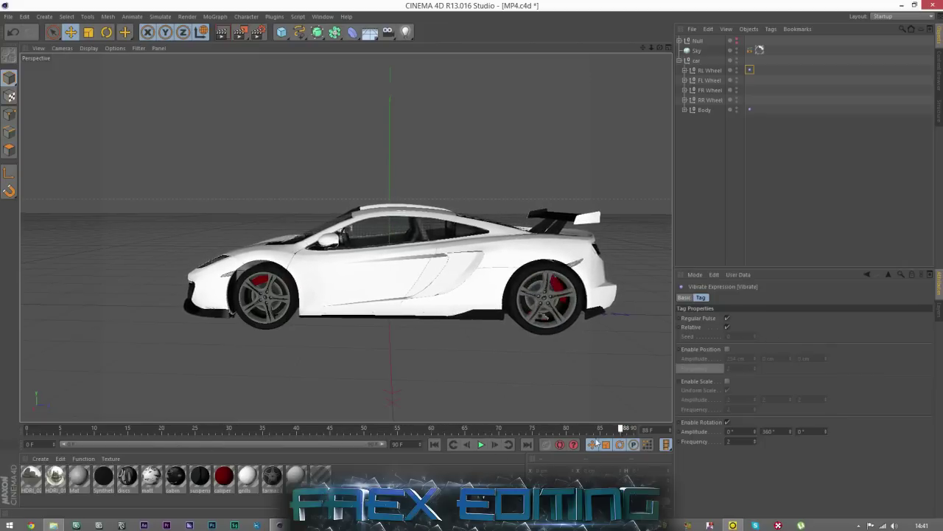
left_click_drag(198, 450, 376, 447)
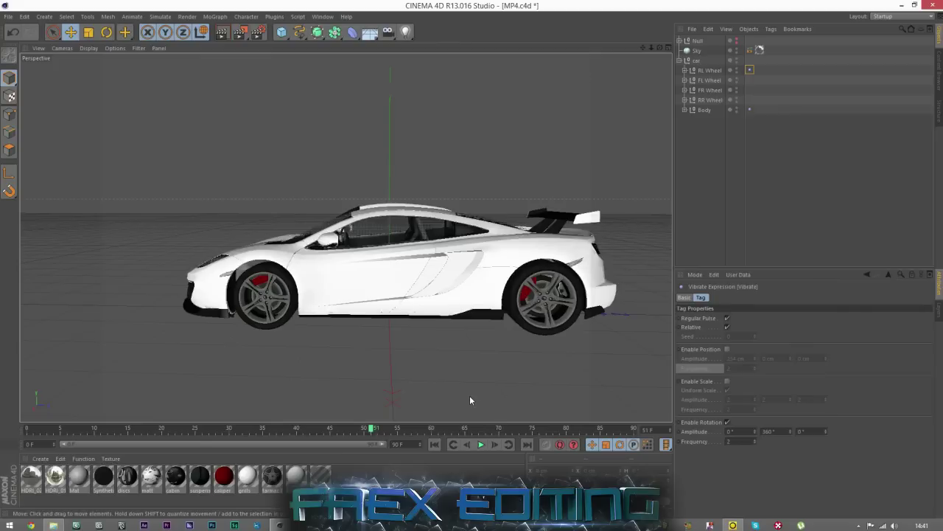
left_click(768, 431)
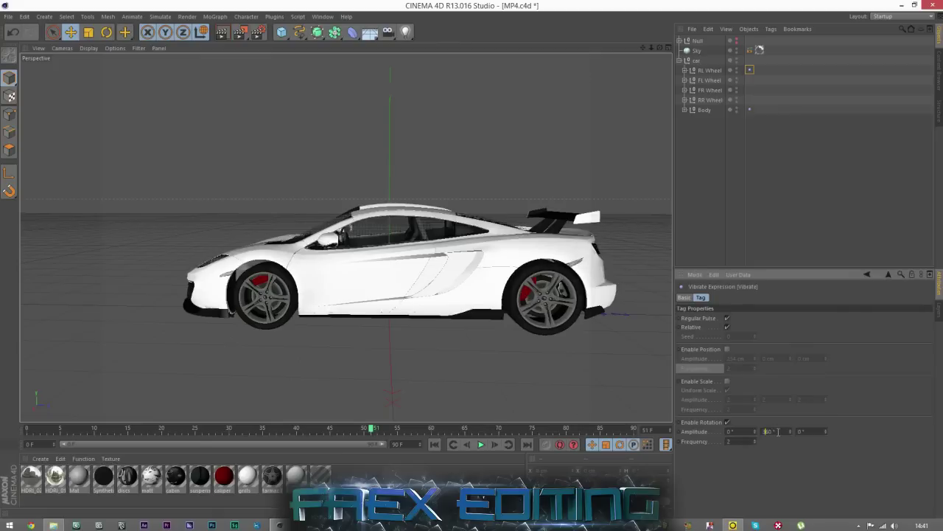
left_click(743, 255)
left_click_drag(353, 432, 452, 427)
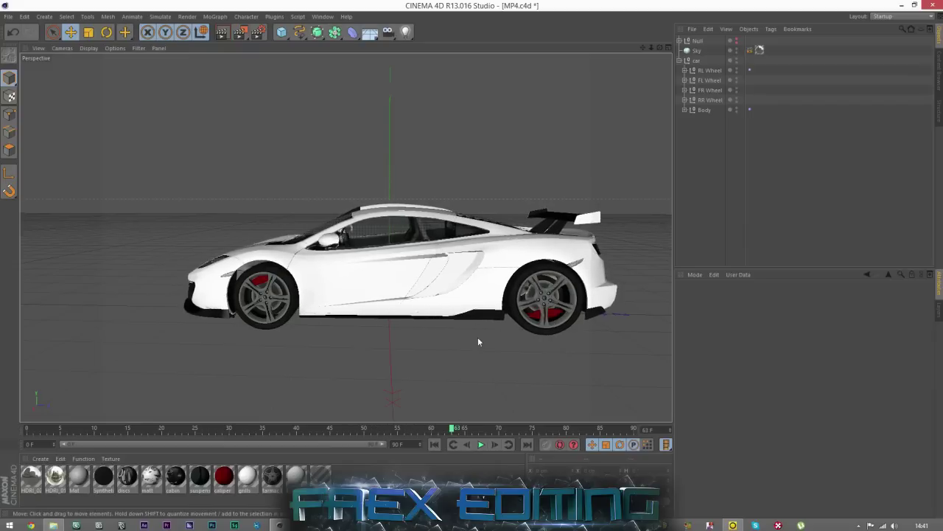
Set the RL Wheel tag's first rotation amplitude to 1° and the second to -360°, and scrub the timeline to preview.
left_click(750, 70)
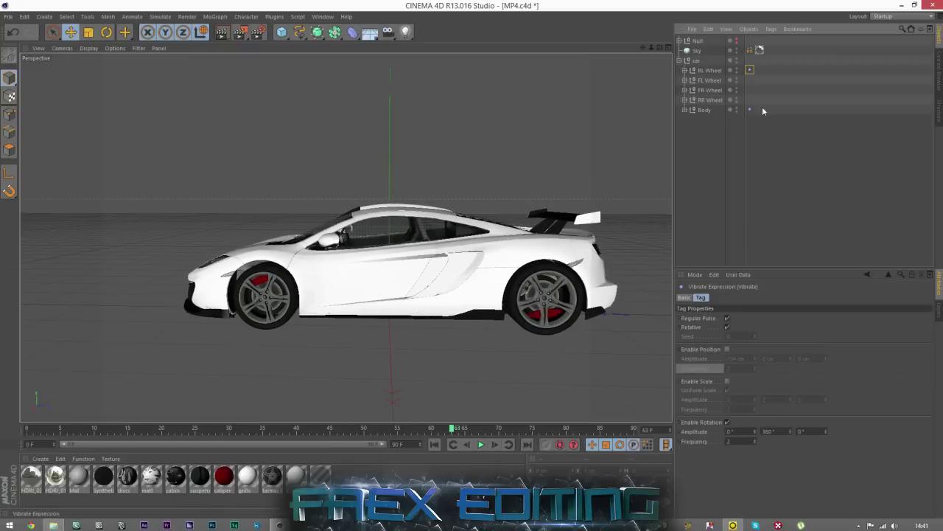
left_click(755, 431)
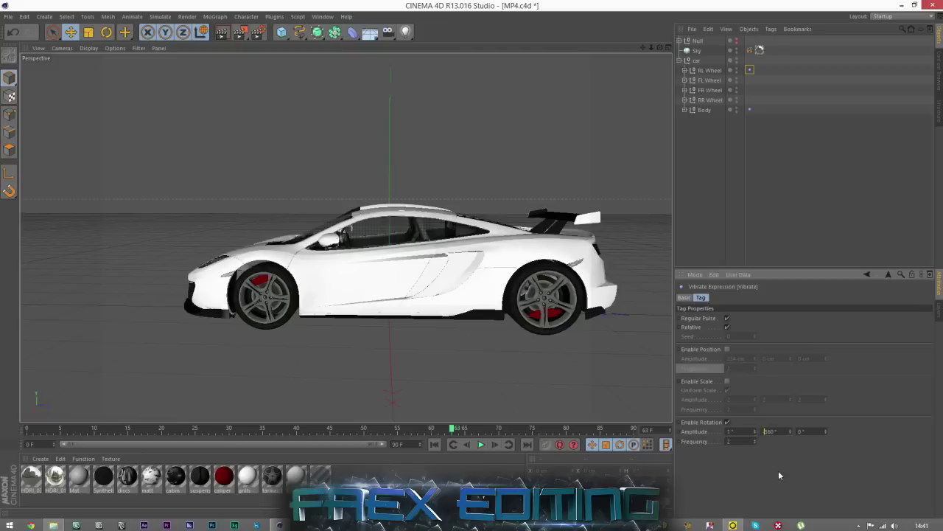
mouse_move(450, 428)
left_mouse_down()
mouse_move(479, 428)
mouse_move(451, 431)
mouse_move(465, 430)
left_mouse_up()
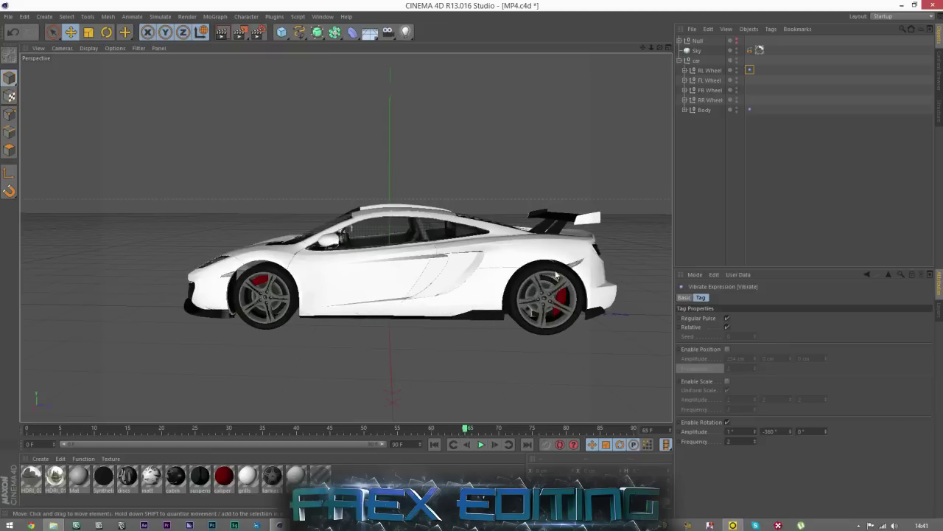
left_click(471, 431)
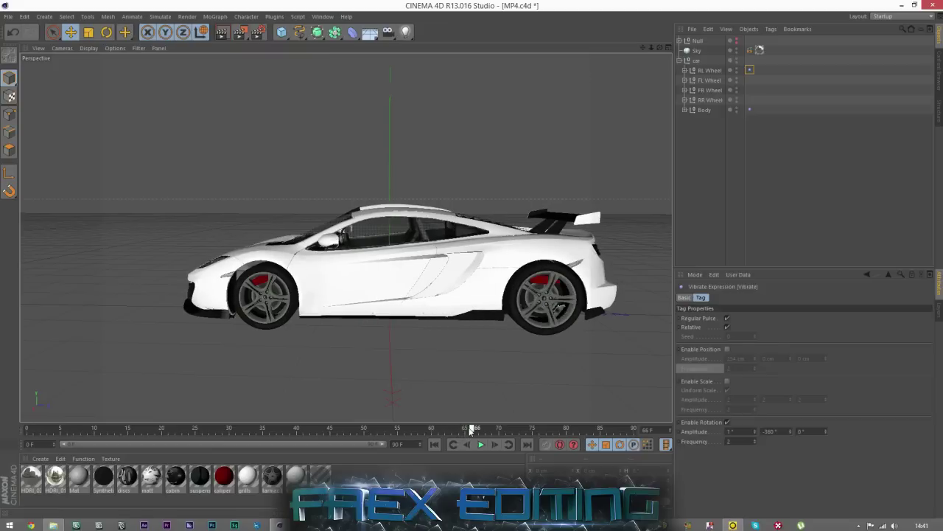
Set the second rotation amplitude of the RL Wheel's Vibrate tag to 360° and scrub back to frame 52.
left_click(465, 431)
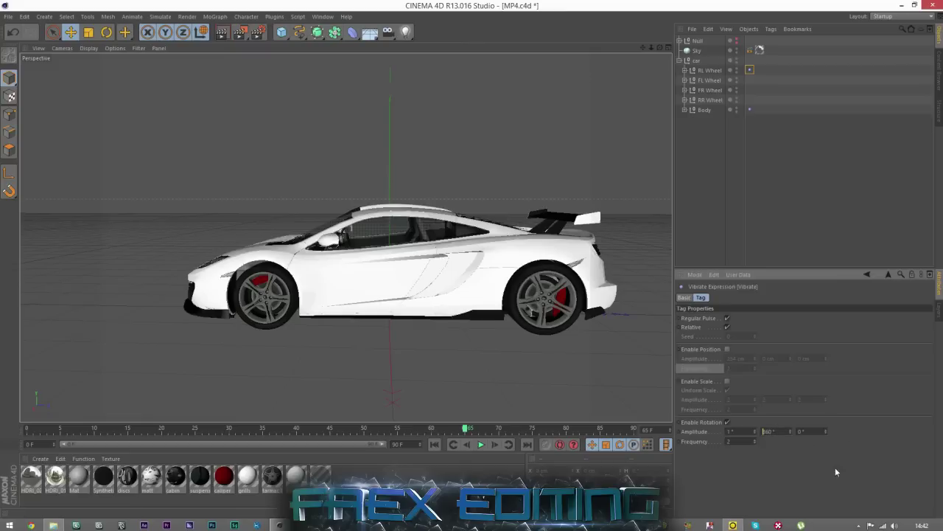
left_click_drag(464, 428, 377, 428)
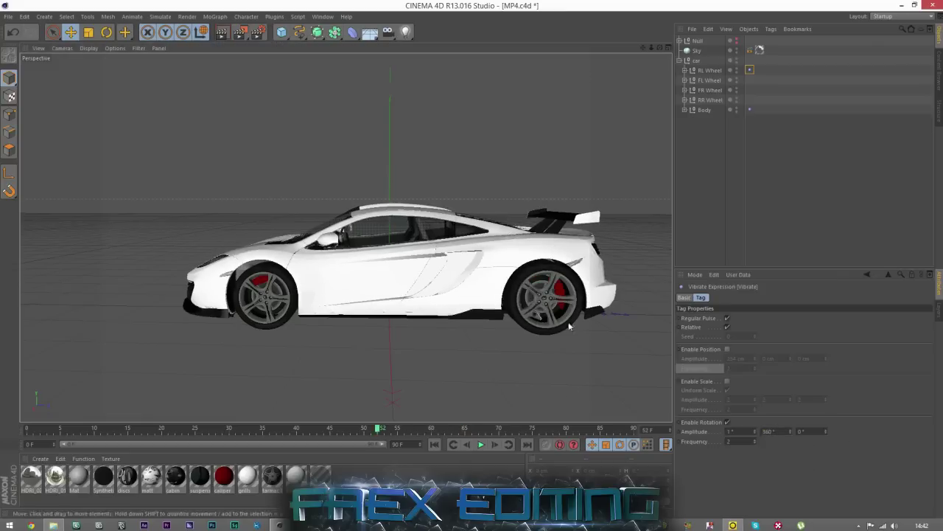
left_click(774, 89)
Copy the RL Wheel's Vibrate tag to the FL, FR and RR Wheel groups and play the animation from the start.
left_click(751, 70)
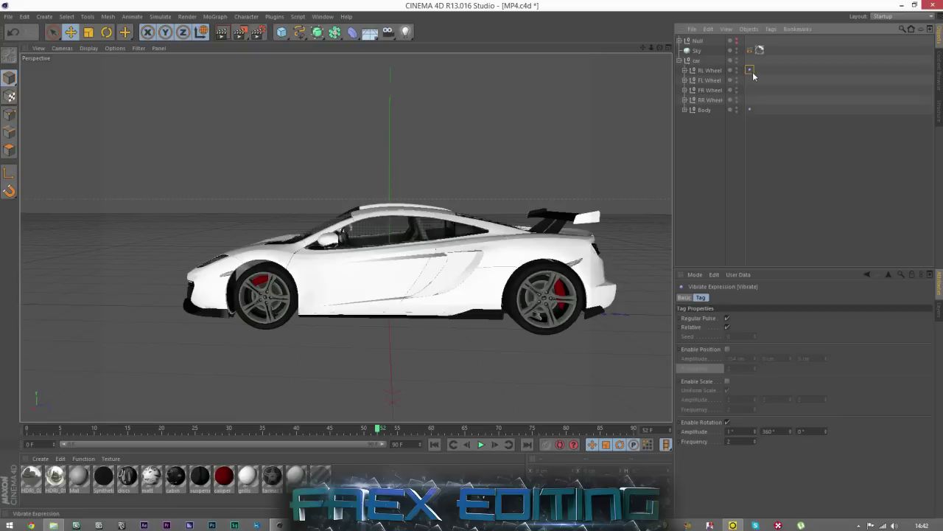
left_click_drag(752, 72, 752, 98, "ctrl")
left_click(725, 148)
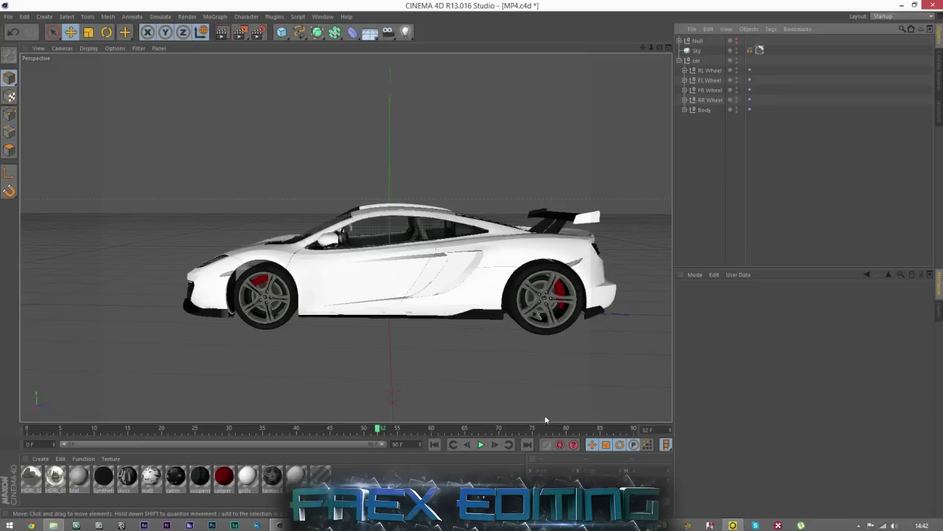
left_click(435, 444)
left_click(481, 445)
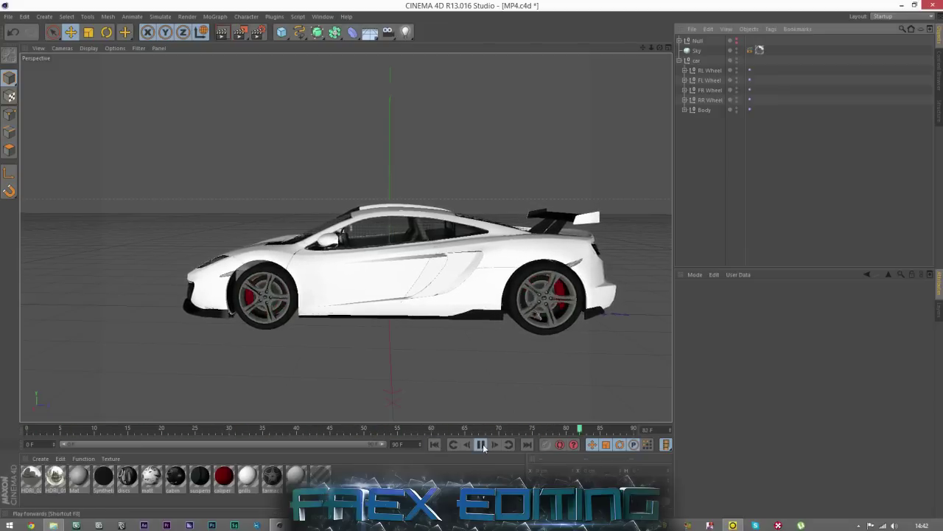
left_click(481, 444)
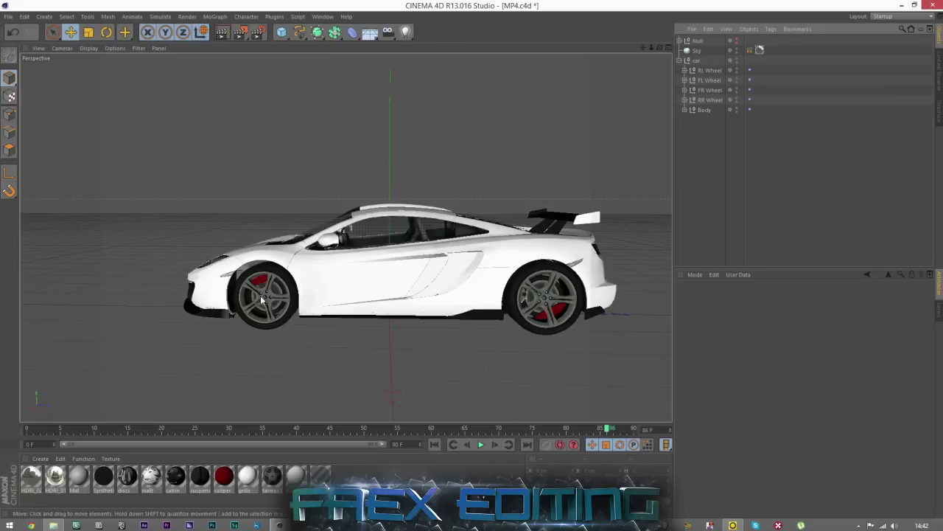
Try turning the FL Wheel group with the Rotate tool and undo the rotation.
left_click(710, 80)
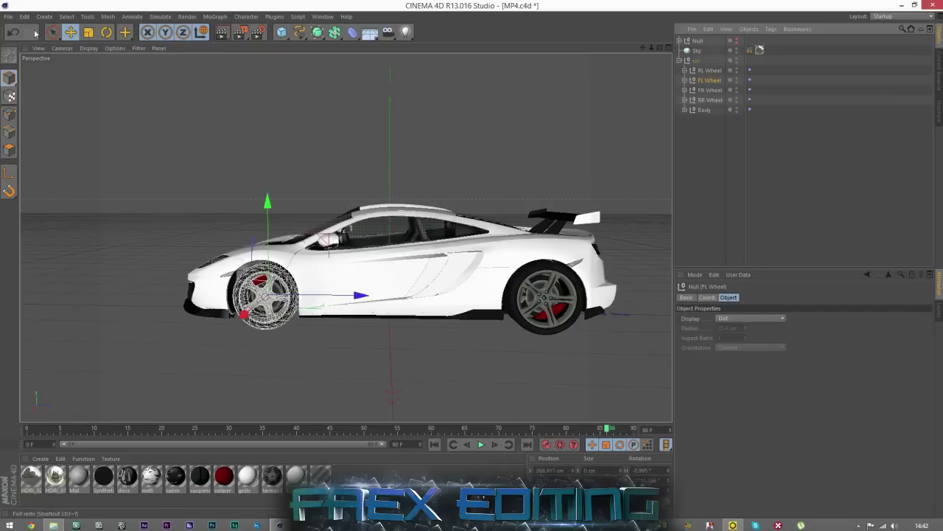
left_click(106, 31)
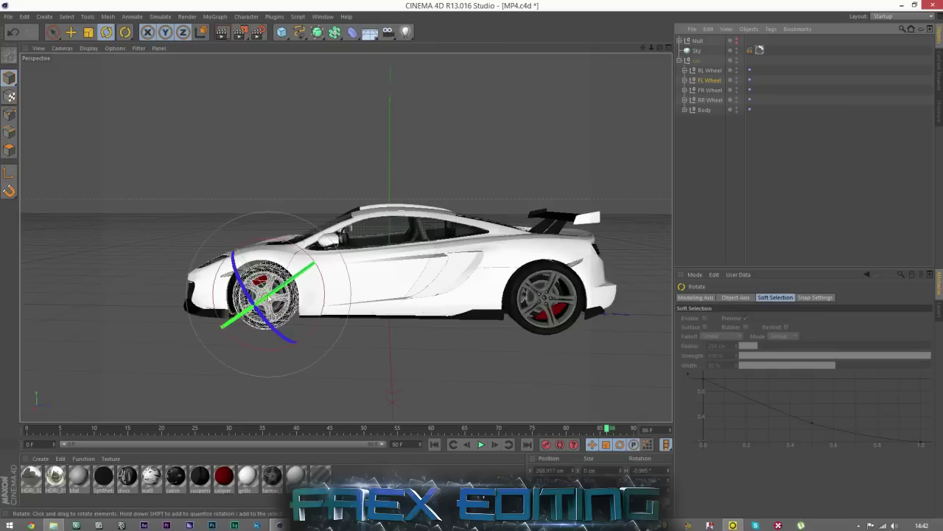
left_click_drag(249, 327, 271, 366)
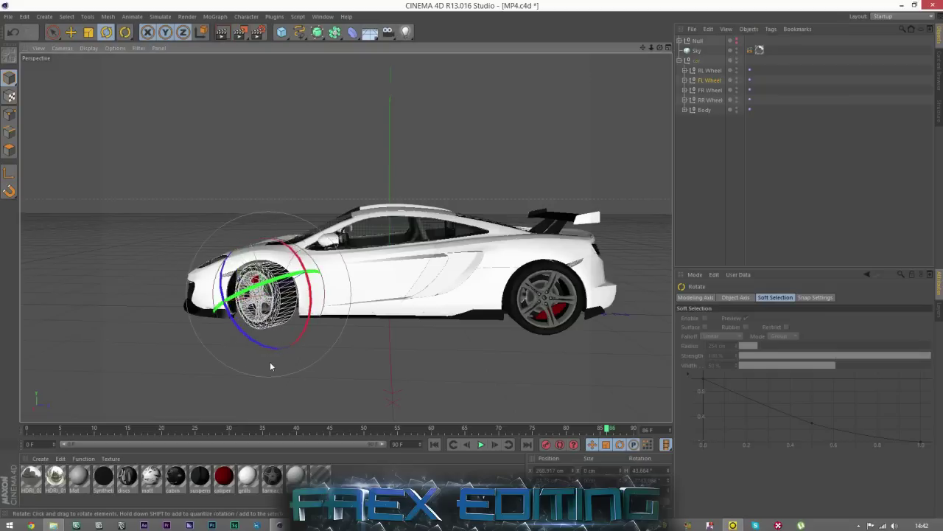
key("ctrl+z")
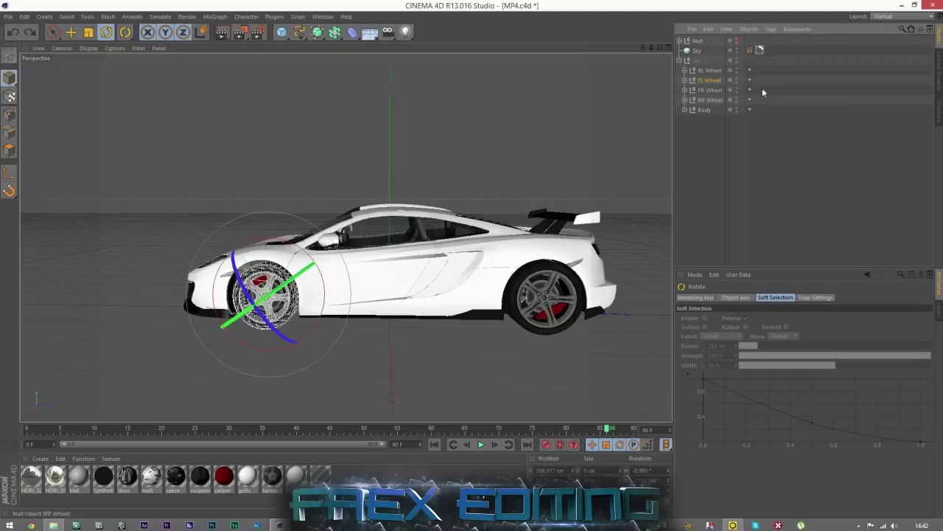
Group the FL Wheel and the FR Wheel each into its own parent null.
right_click(701, 79)
left_click(733, 333)
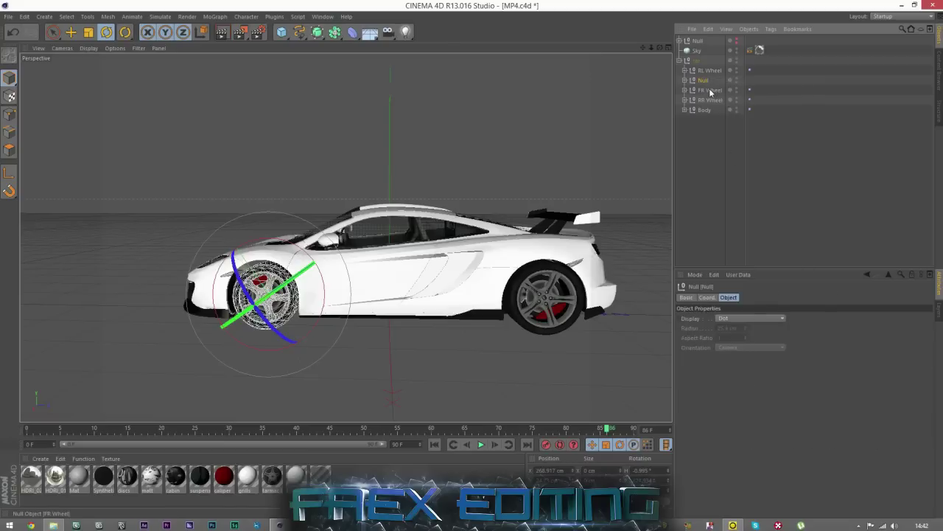
right_click(710, 91)
left_click(730, 338)
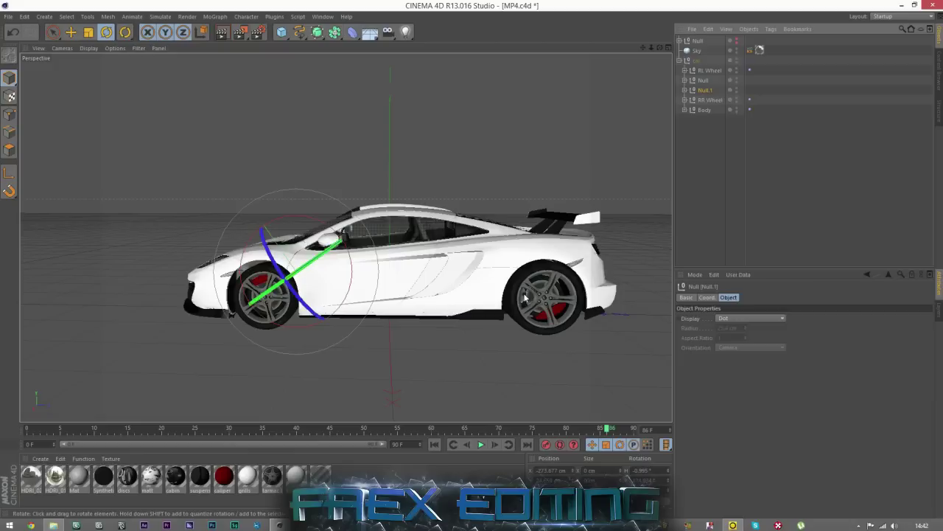
Set the heading rotation of both new front wheel nulls to 0° using axis modification.
key("e")
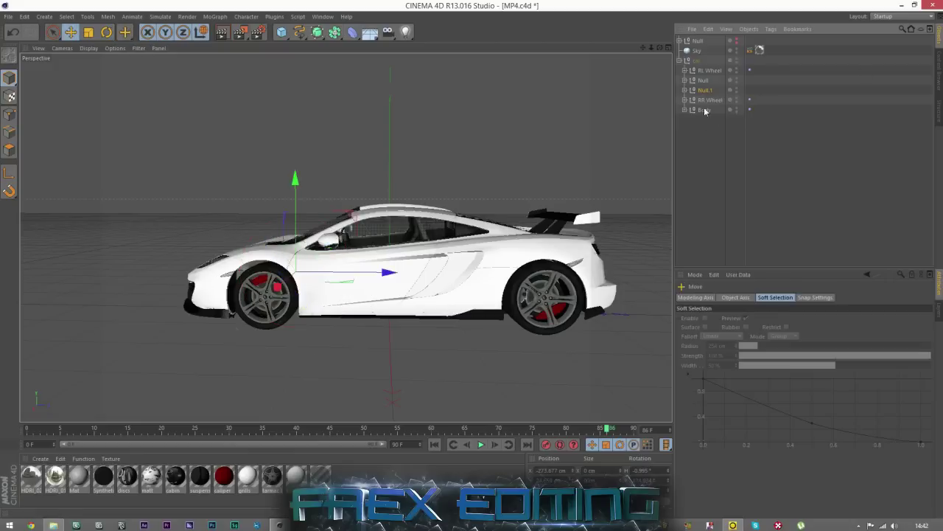
left_click(10, 176)
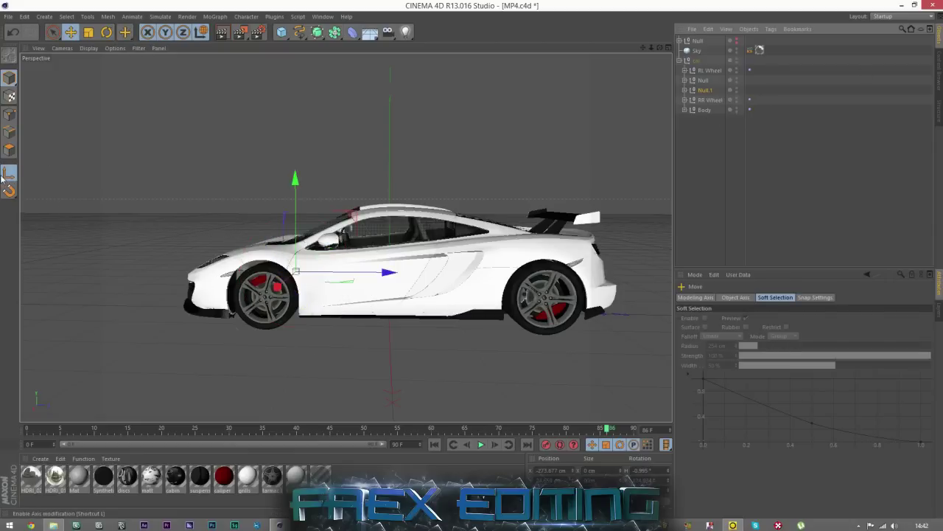
double_click(643, 470)
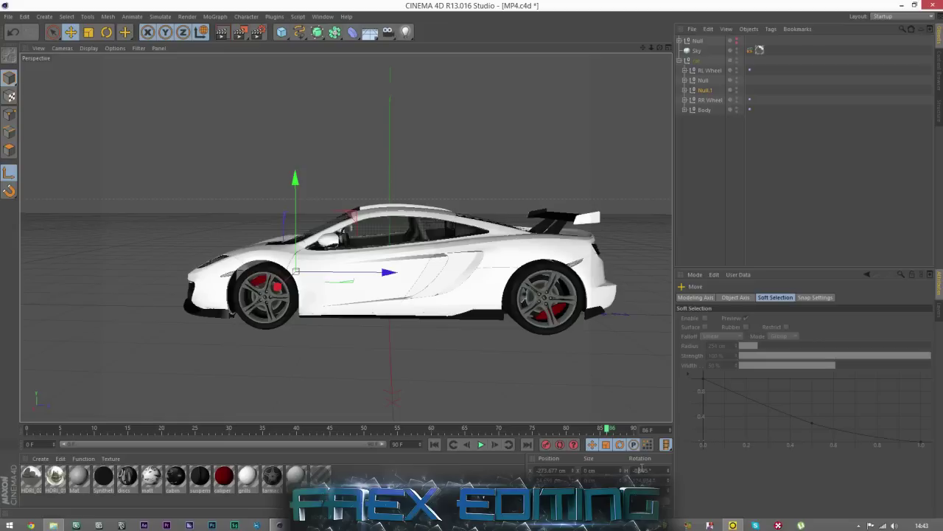
type("0")
left_click(704, 79)
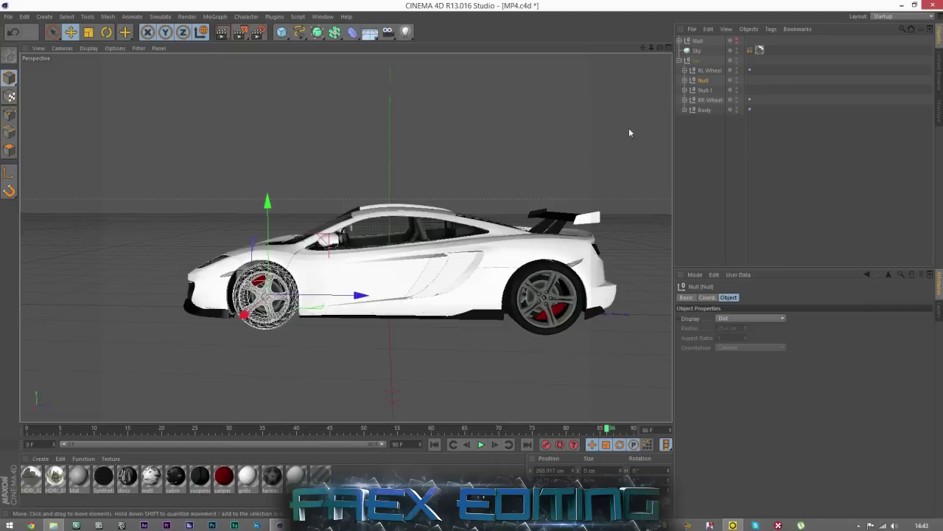
Keyframe the front left wheel's parent null to steer between frames 40 and 52 using automatic keyframing and the Rotate tool.
left_click_drag(659, 47, 685, 143)
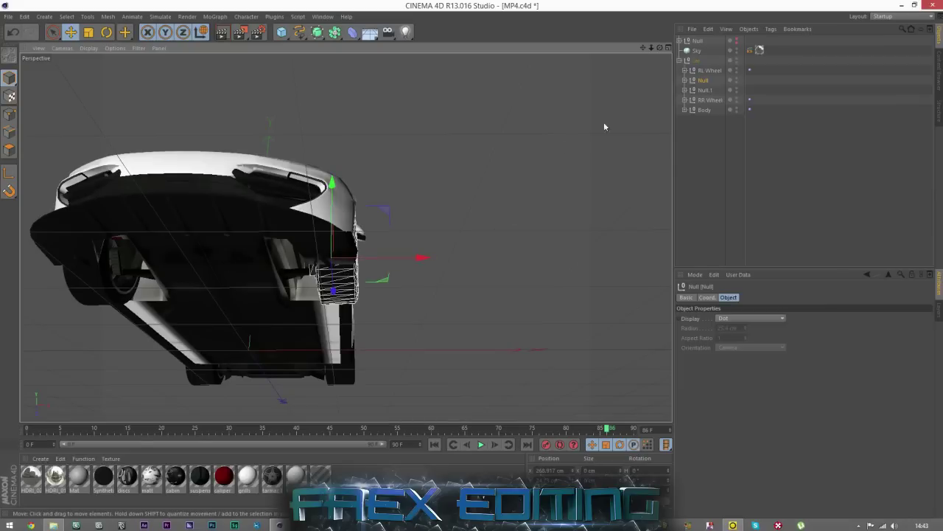
left_click(702, 89)
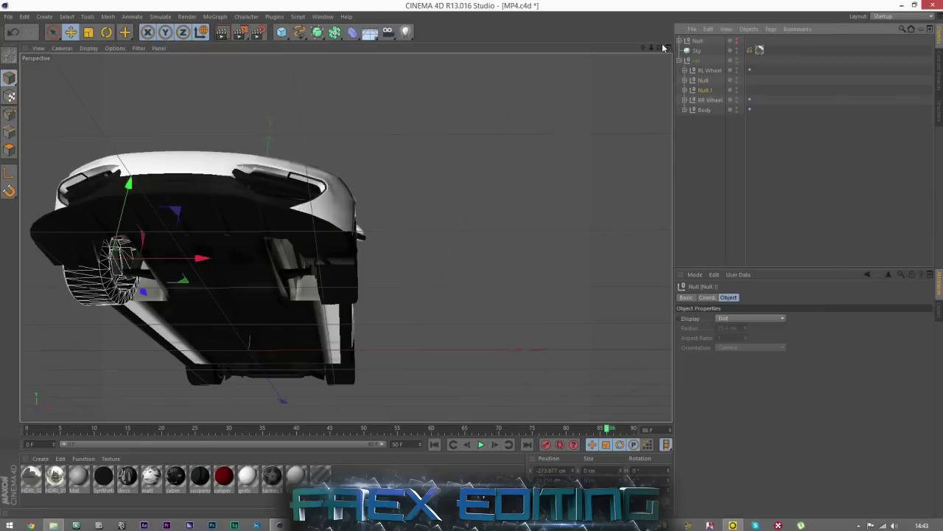
left_click_drag(661, 48, 703, 67)
left_click(703, 80)
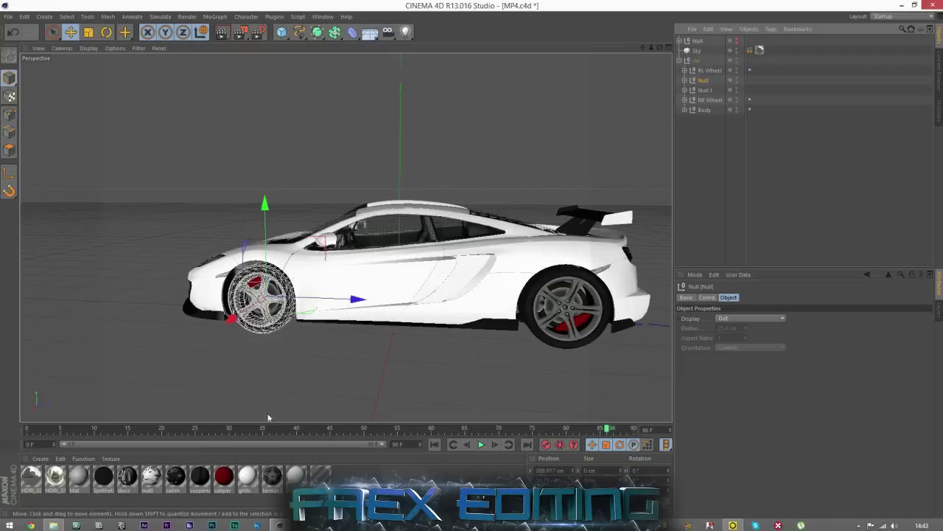
left_click_drag(501, 431, 297, 440)
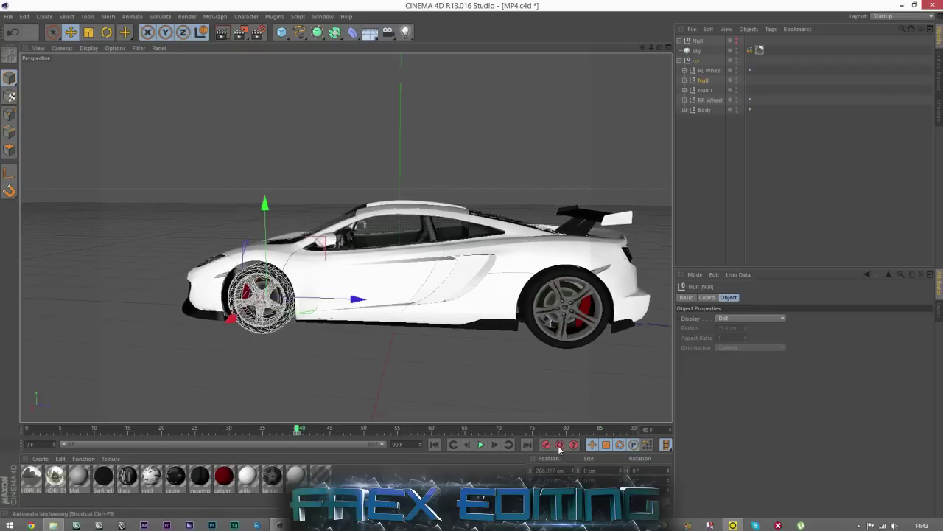
left_click(560, 446)
left_click_drag(297, 432, 378, 431)
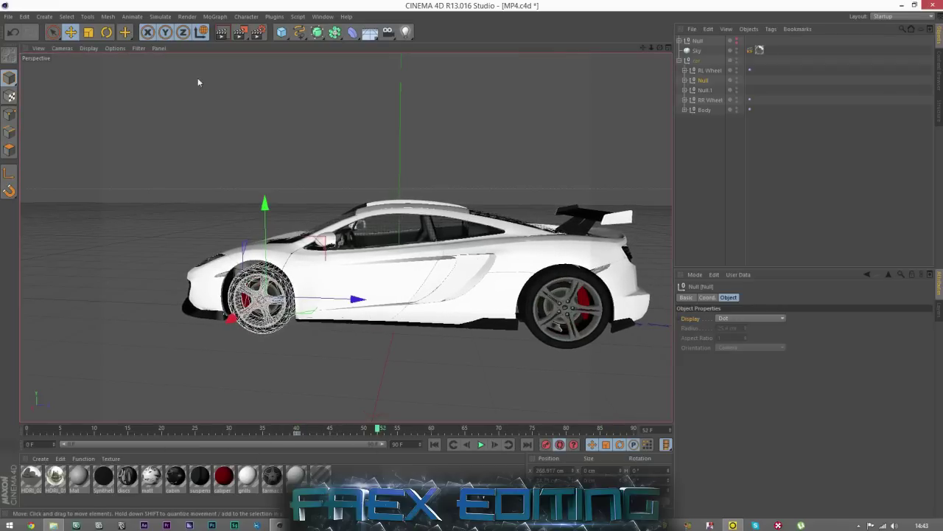
left_click(106, 33)
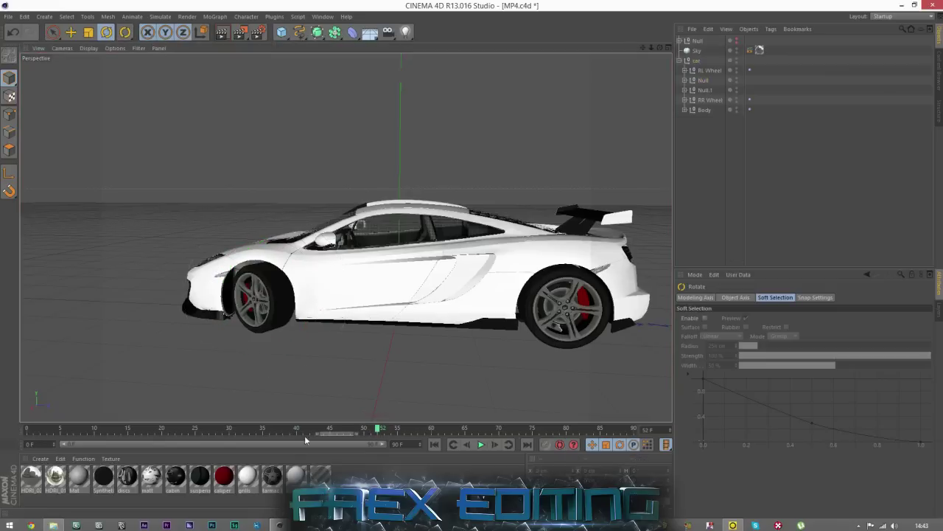
Scrub the timeline and play the animation from the start to check the front left wheel spinning while it steers.
left_click_drag(380, 434, 289, 432)
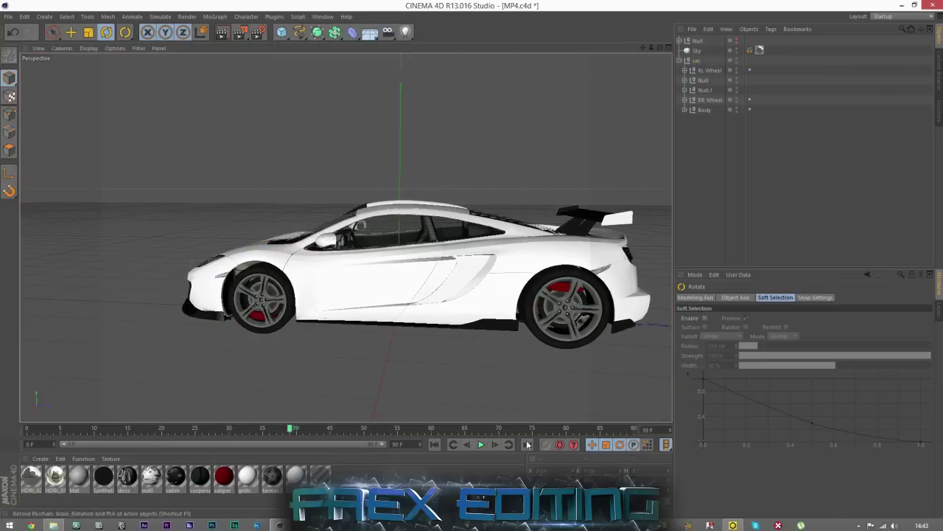
left_click(434, 445)
left_click(485, 446)
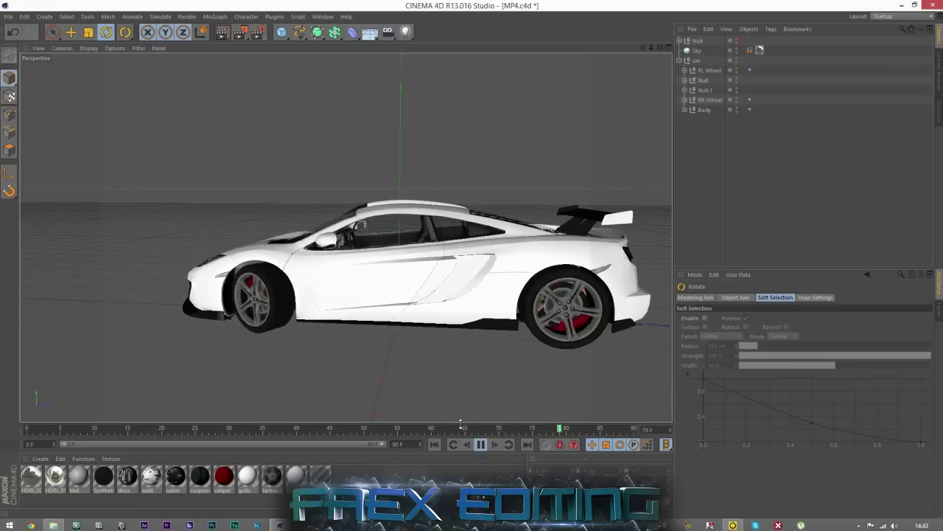
left_click(482, 446)
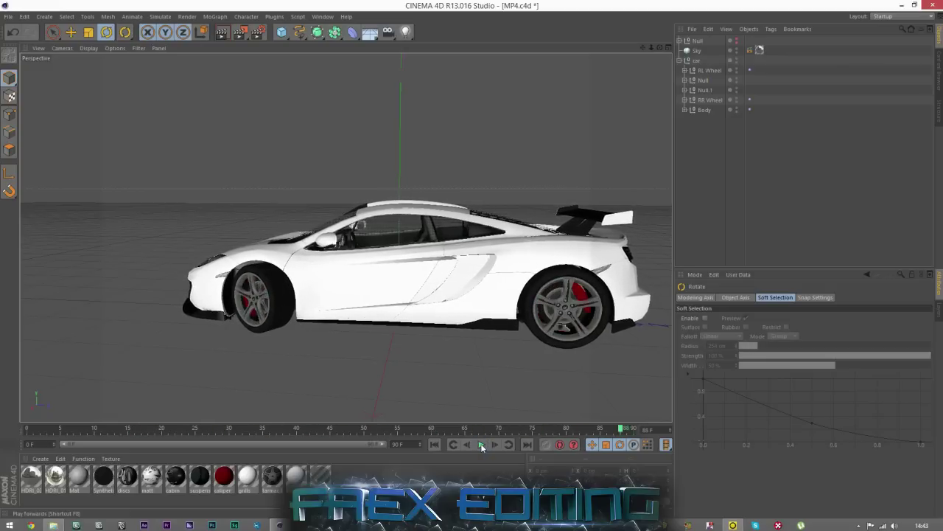
Expand the front left wheel's parent null in the car hierarchy and select that null.
right_click(705, 82)
left_click(706, 84)
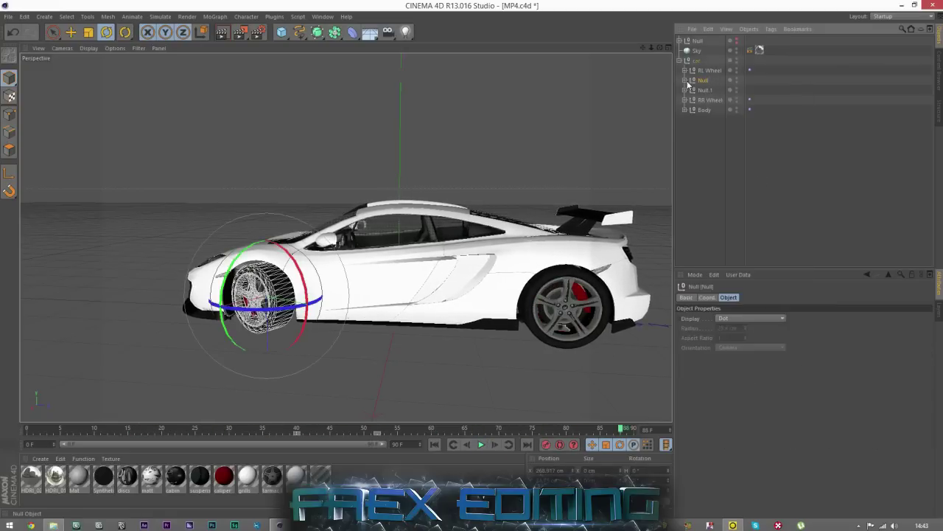
left_click(684, 80)
left_click(710, 90)
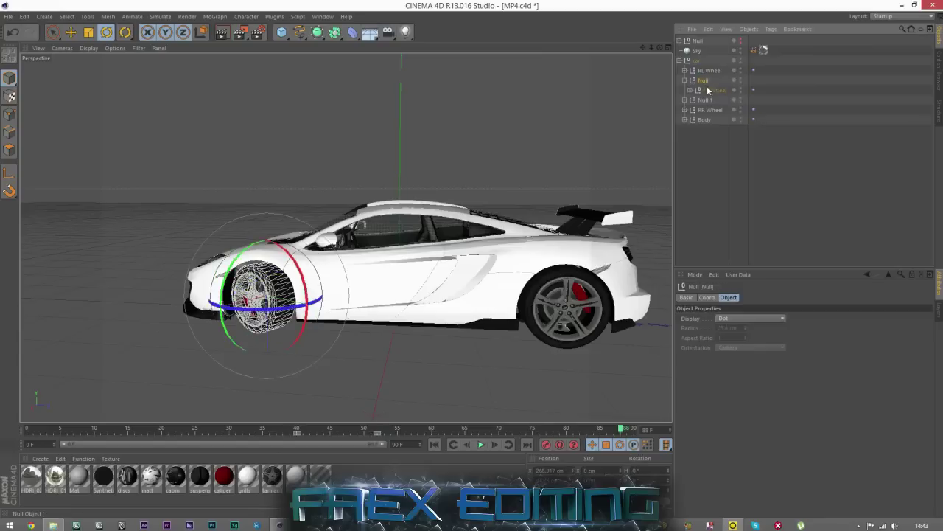
left_click(706, 82)
Undo the steering rotation of the front left wheel's parent null.
left_click(696, 159)
key("ctrl+z")
key("ctrl+z")
key("ctrl+z")
key("ctrl+z")
key("ctrl+z")
key("ctrl+z")
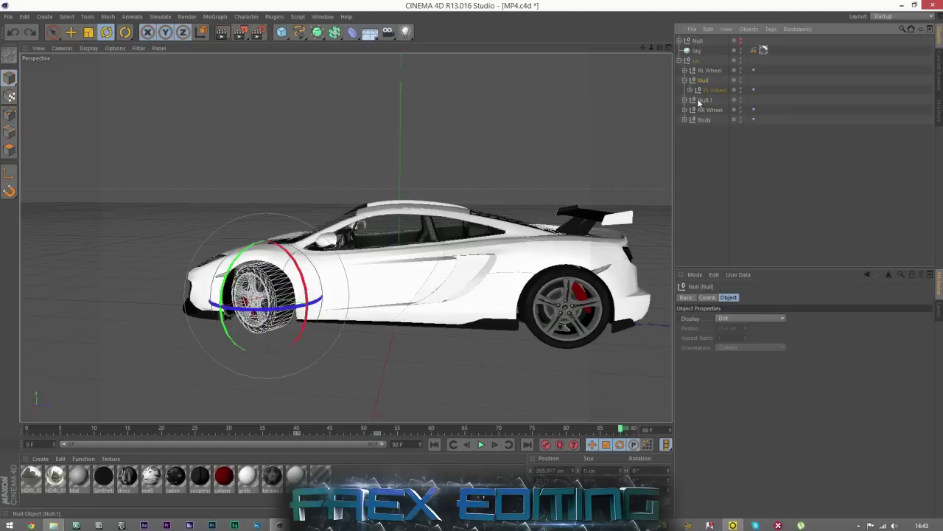
key("ctrl+z")
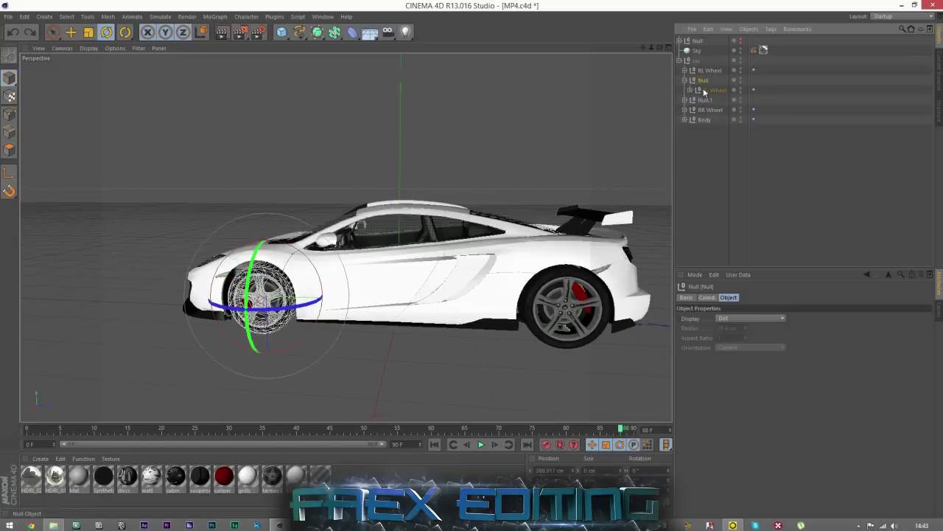
key("ctrl+z")
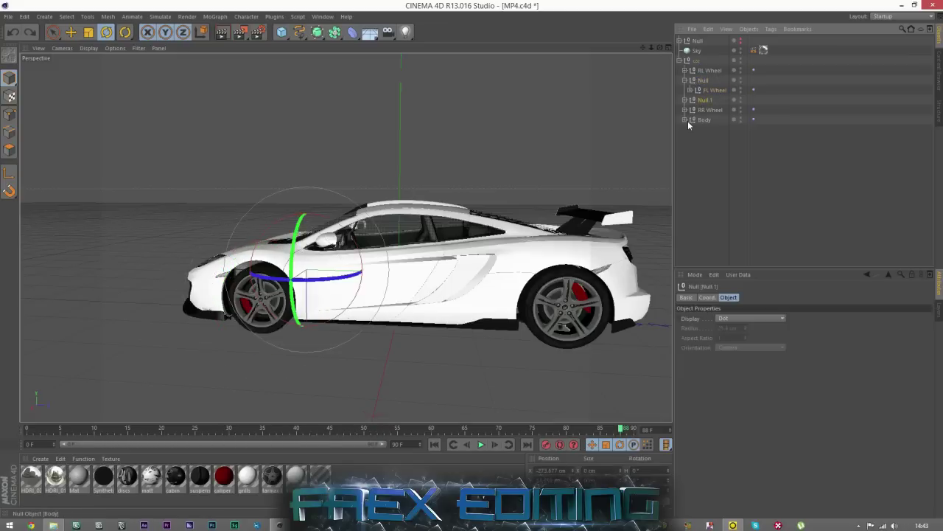
Examine the RR Wheel and Body groups of the car by selecting each in turn.
left_click(705, 91)
left_click(704, 110)
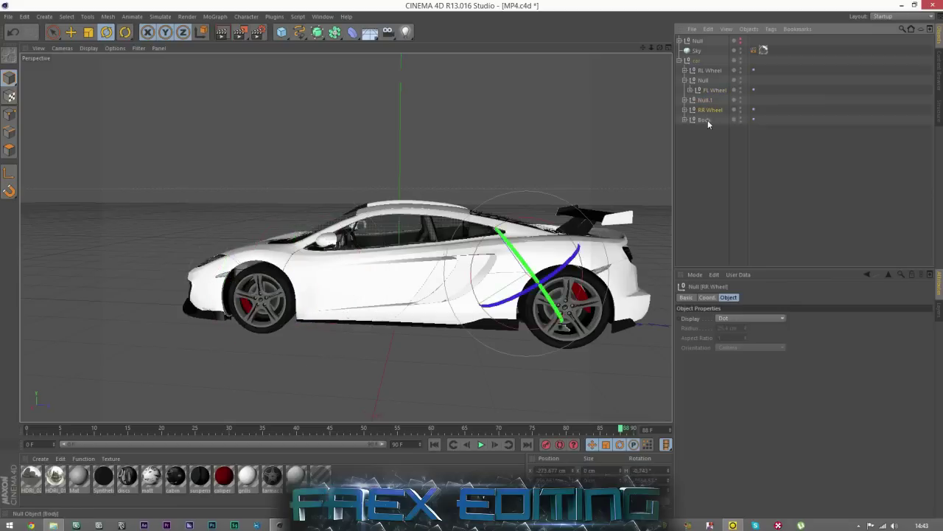
left_click(706, 120)
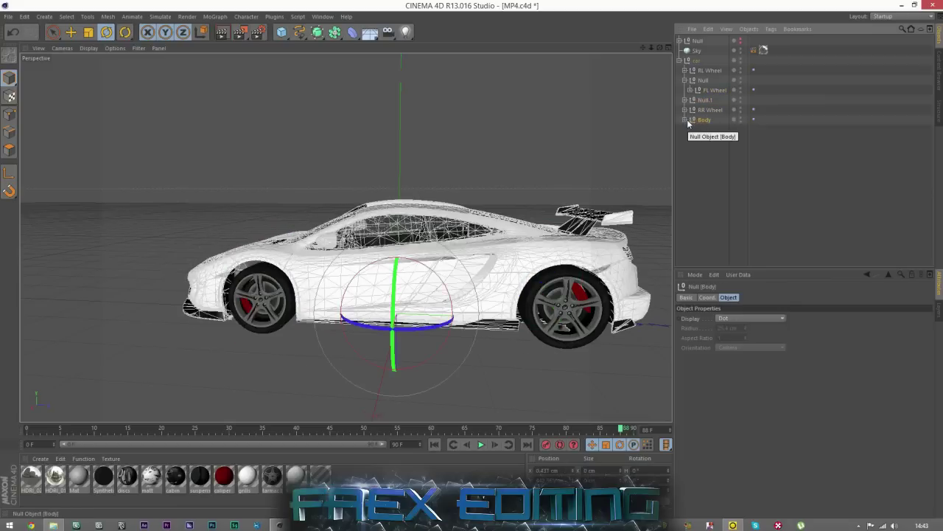
left_click(747, 219)
left_click(70, 32)
left_click(409, 257)
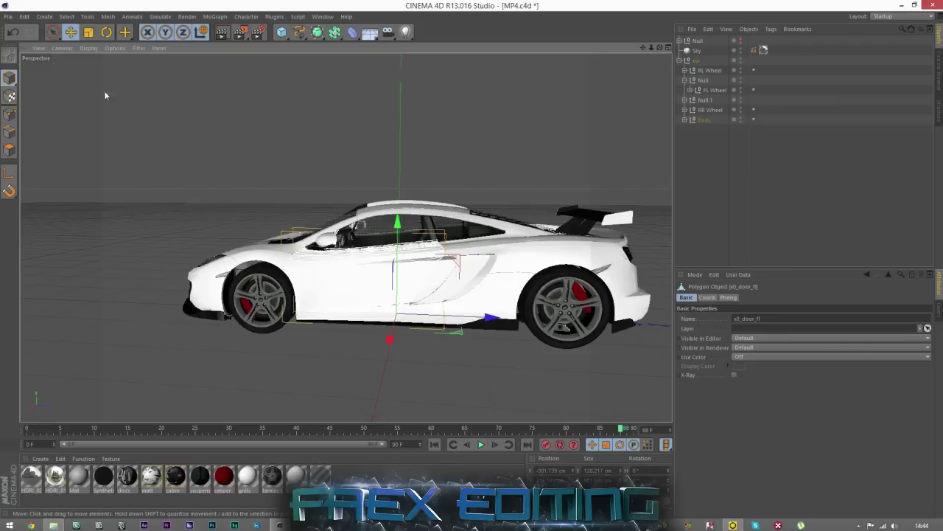
Expand the Body group and try swinging the left door open by rotating the L Door null.
left_click(107, 32)
left_click(684, 119)
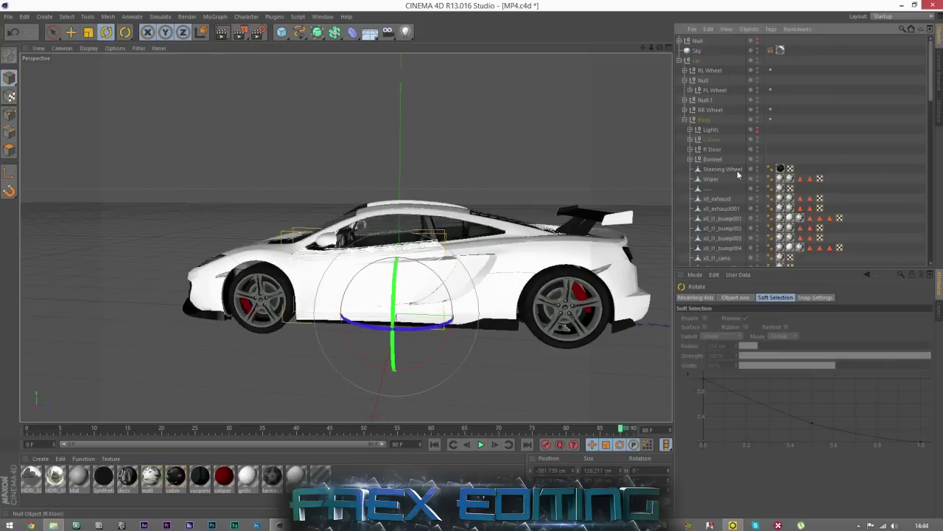
left_click(710, 150)
left_click(711, 139)
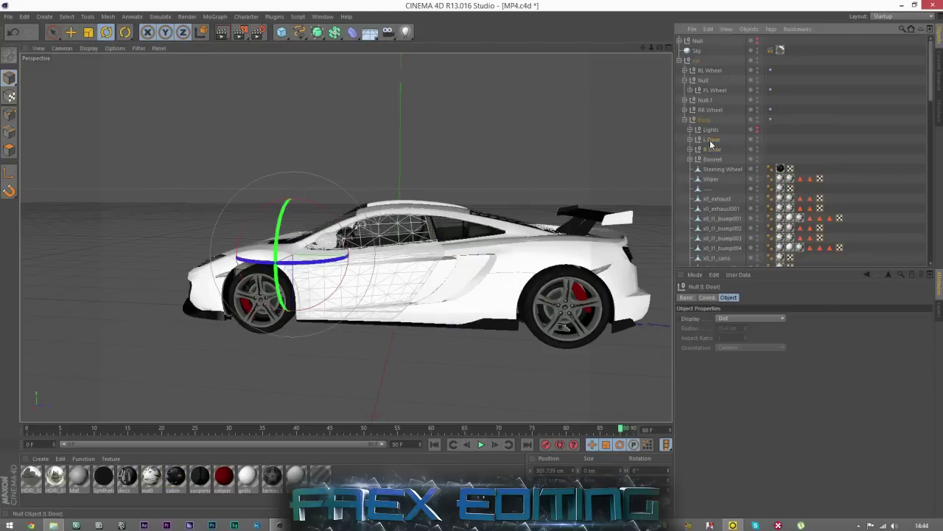
left_click_drag(660, 48, 605, 51)
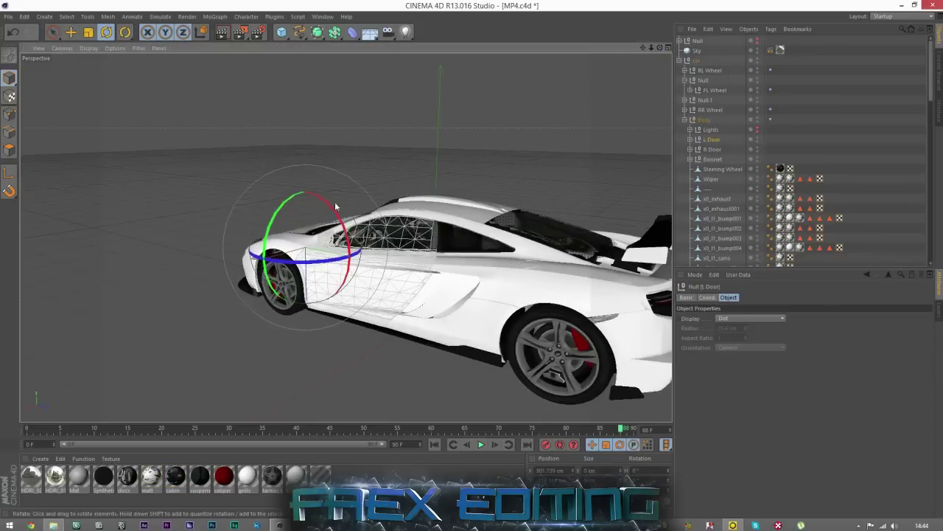
mouse_move(336, 267)
left_mouse_down()
mouse_move(289, 269)
mouse_move(324, 274)
left_mouse_up()
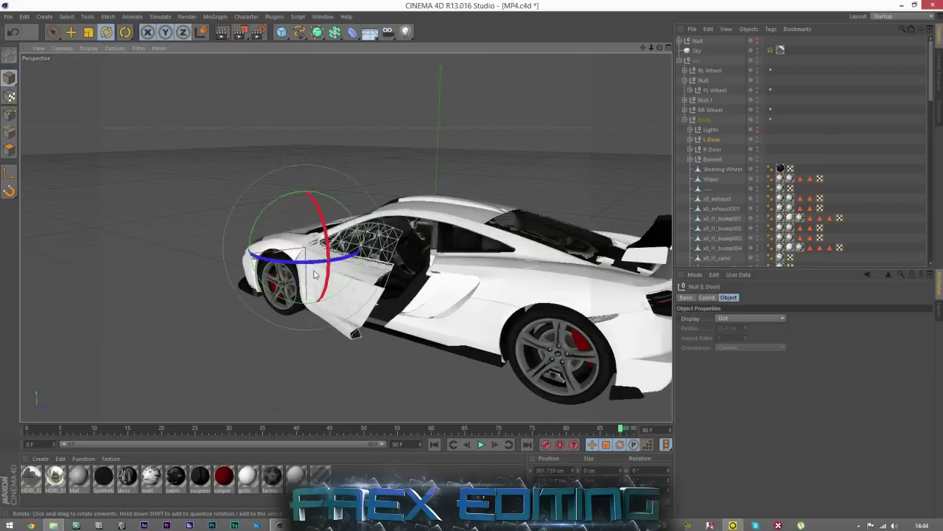
key("ctrl+z")
left_click_drag(660, 48, 715, 62)
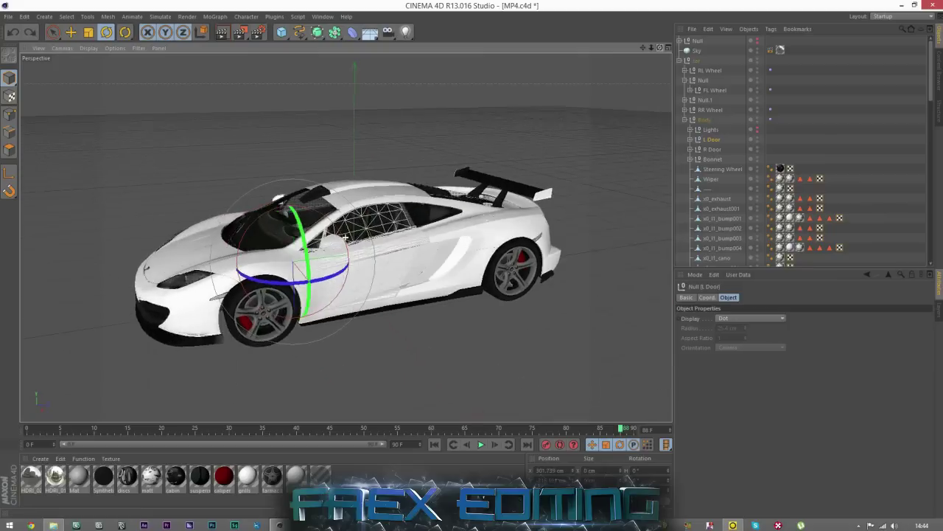
left_click(71, 32)
left_click(837, 89)
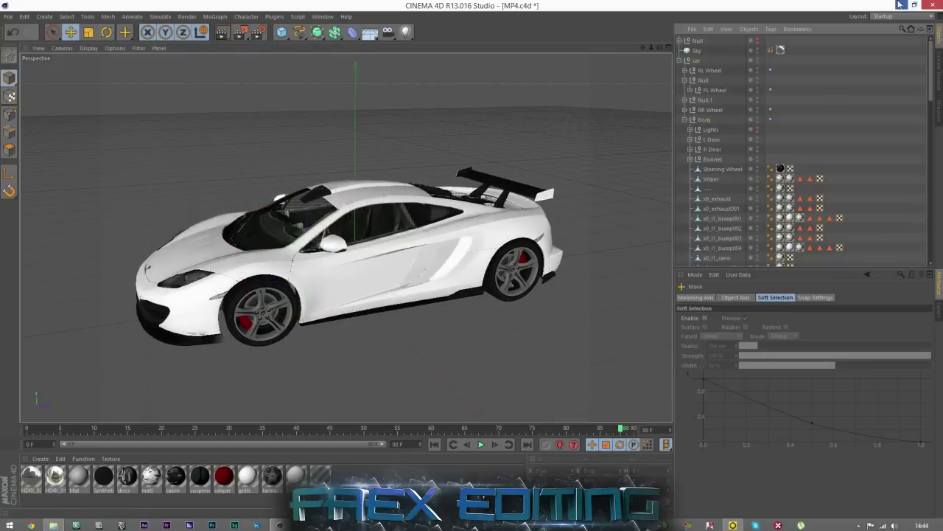
Collapse the car hierarchy and show the settings of the Sky object's texture tag.
mouse_move(659, 48)
left_mouse_down()
mouse_move(667, 43)
mouse_move(648, 42)
left_mouse_up()
left_click(679, 61)
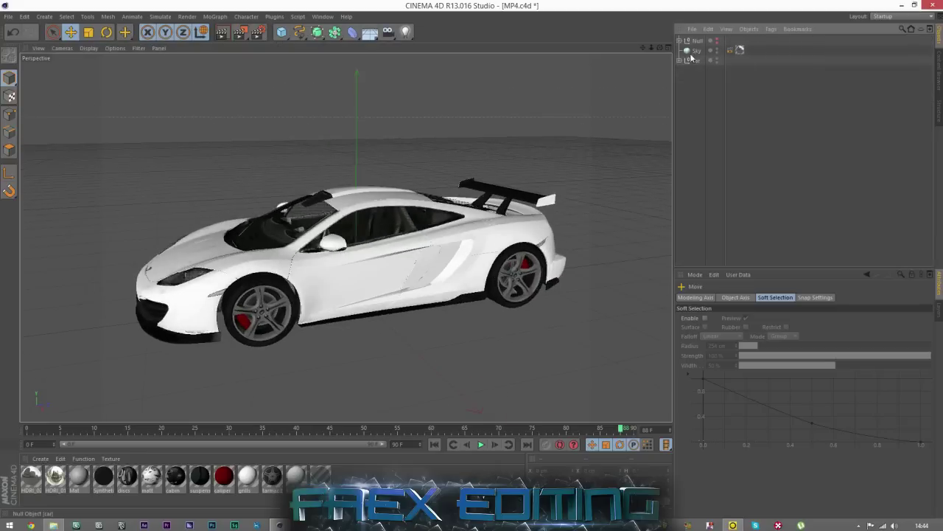
left_click(696, 50)
left_click(740, 49)
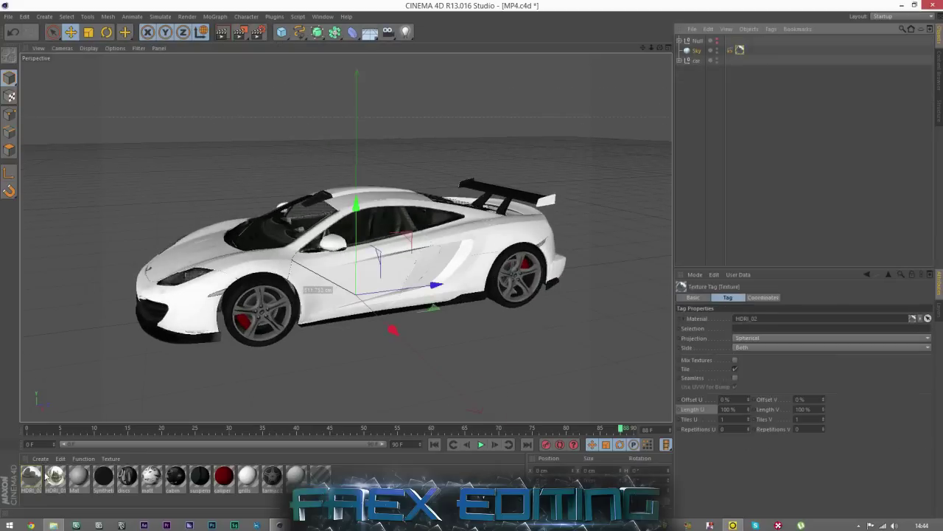
Look up the HDRI materials among the Visualize material presets.
left_click(383, 481)
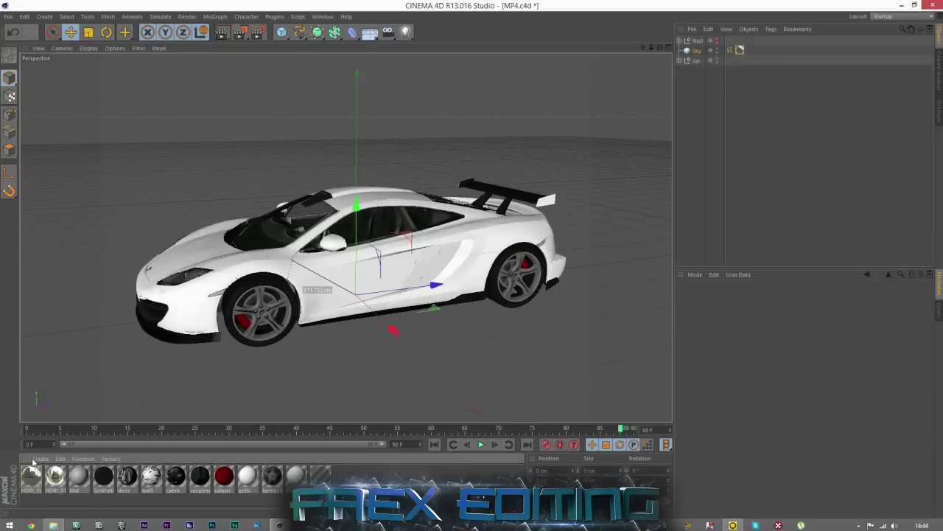
left_click(41, 460)
mouse_move(53, 438)
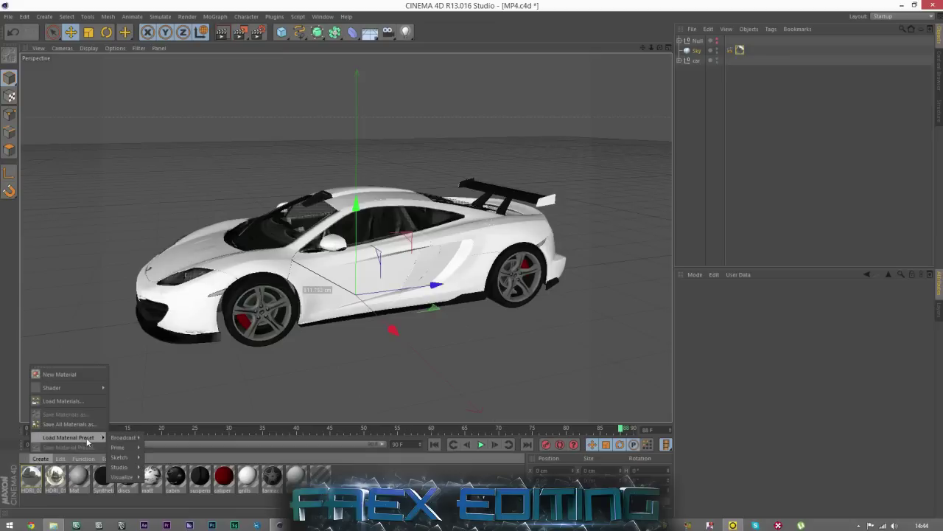
mouse_move(129, 477)
mouse_move(162, 478)
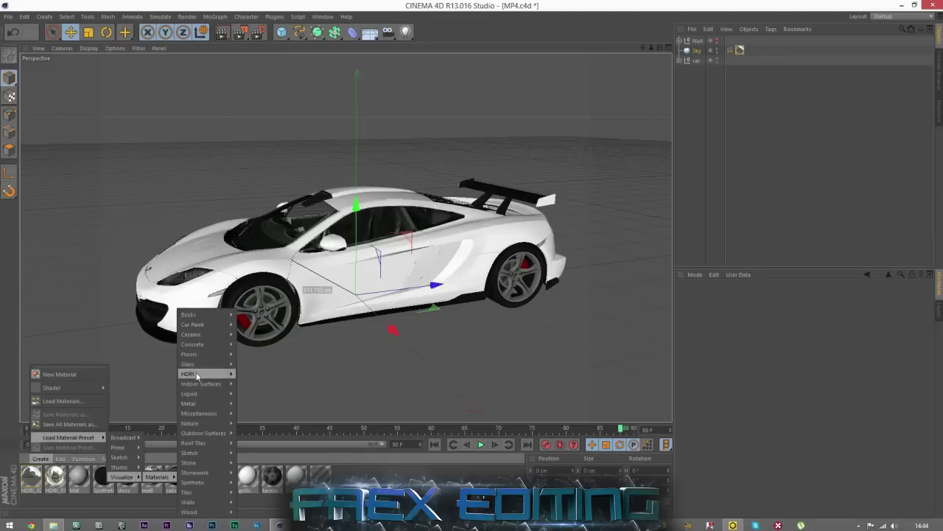
mouse_move(197, 376)
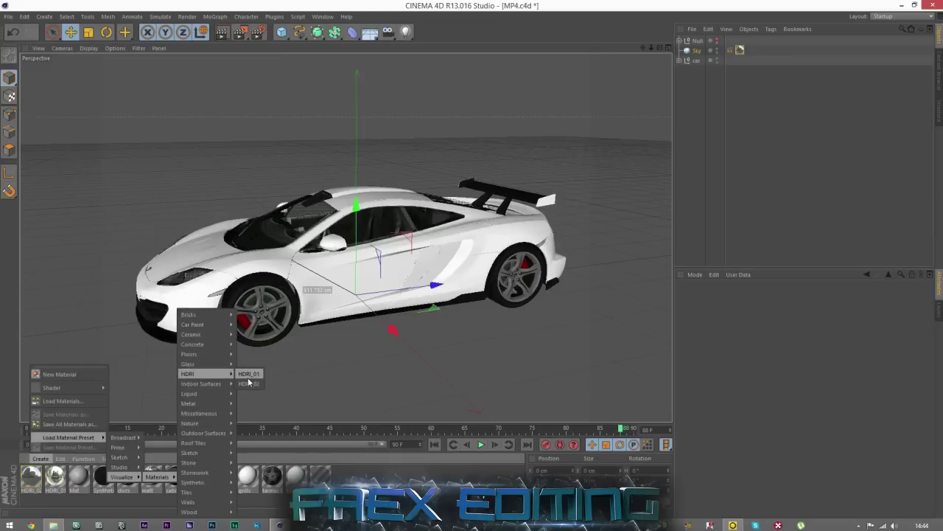
key("Escape")
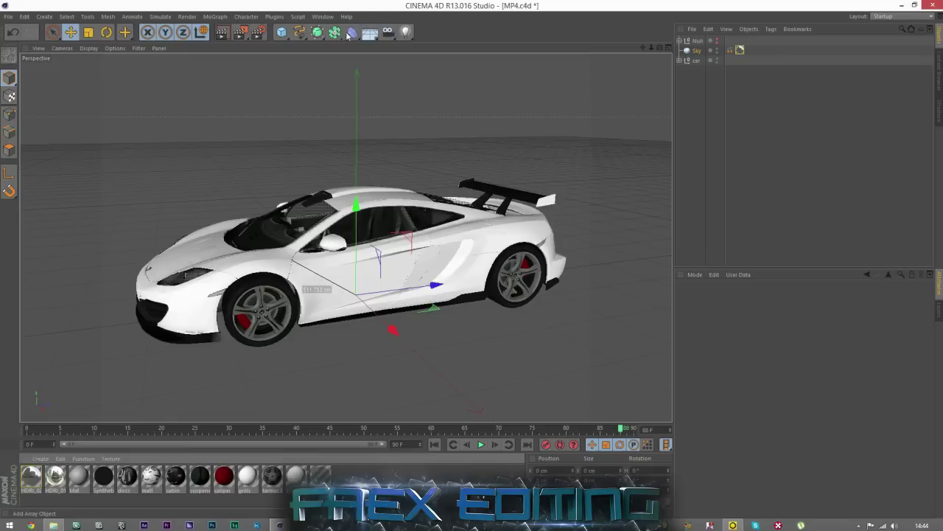
Try out a second Sky object with a Compositing tag that has Seen by Camera disabled, and delete that sky.
left_click_drag(368, 33, 422, 65)
left_click(427, 64)
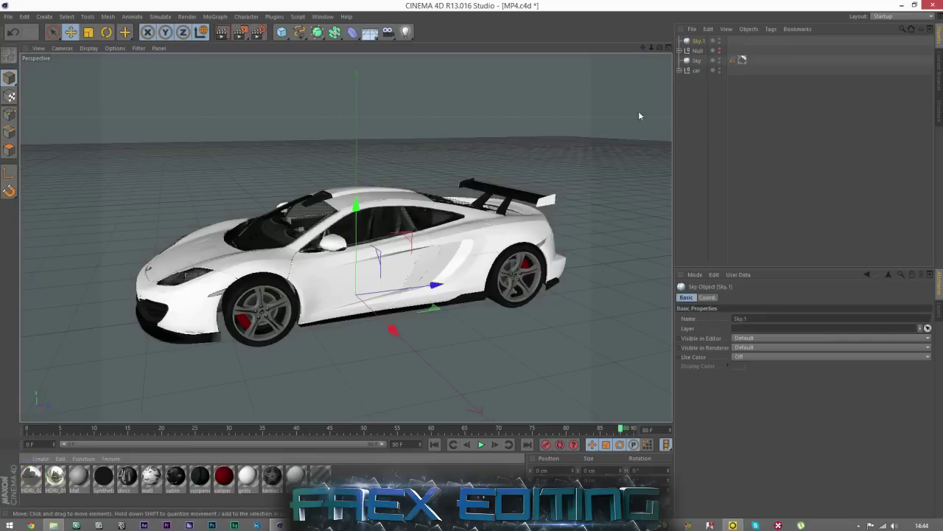
left_click(732, 61)
left_click(697, 41)
right_click(697, 42)
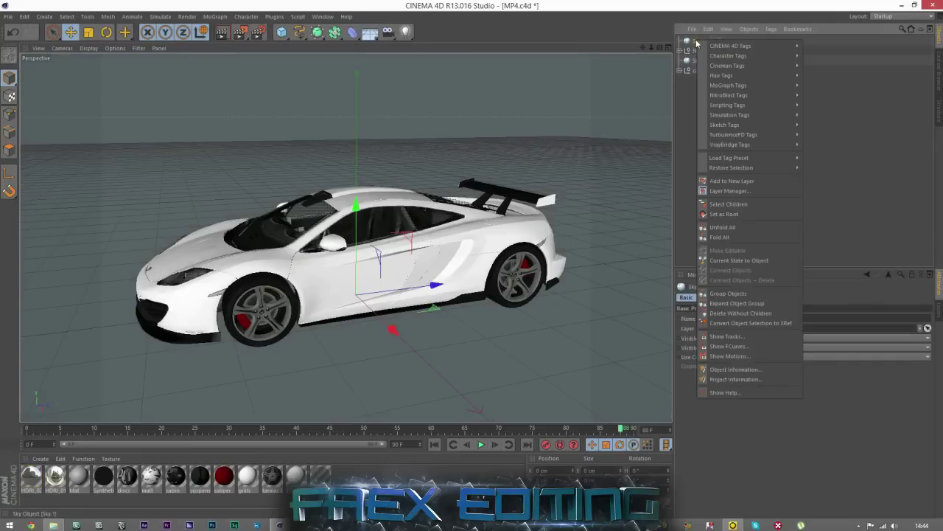
mouse_move(708, 47)
left_click(827, 84)
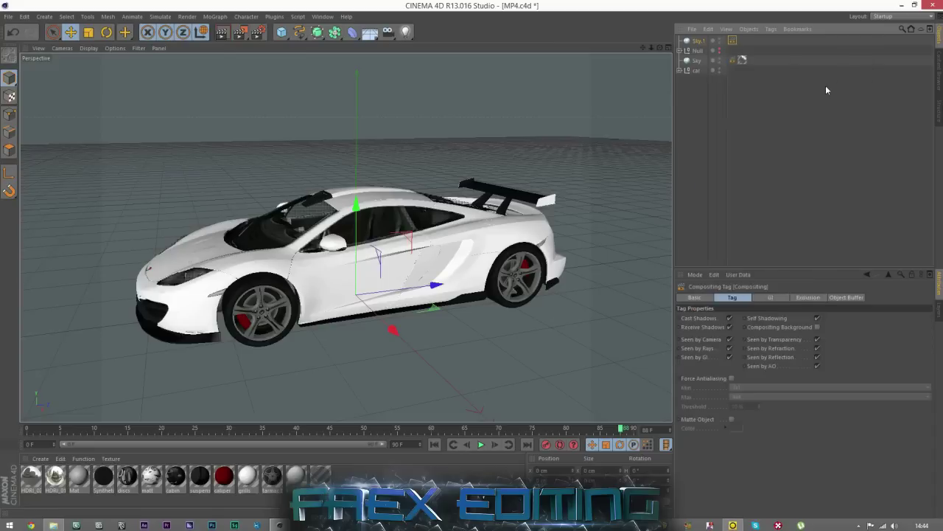
left_click(730, 339)
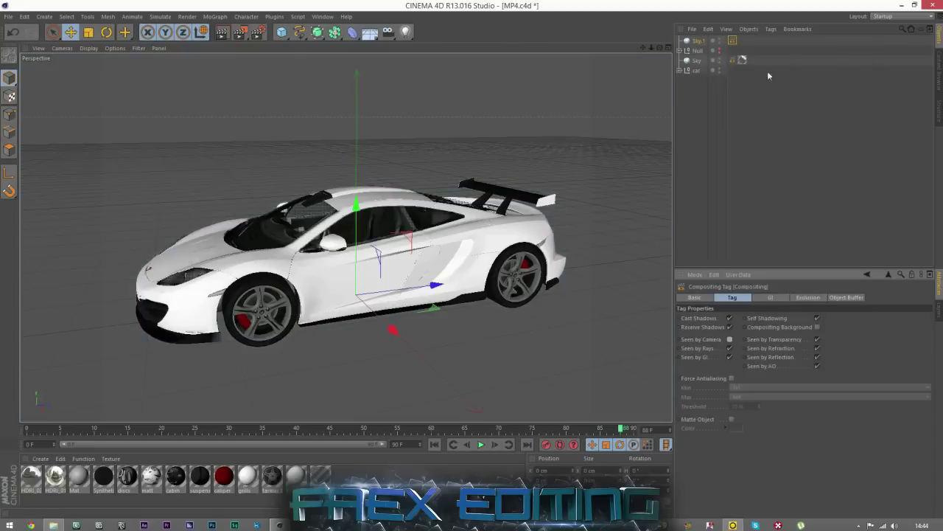
key("Delete")
Review the original Sky's HDRI texture tag and its Compositing tag settings.
left_click(740, 50)
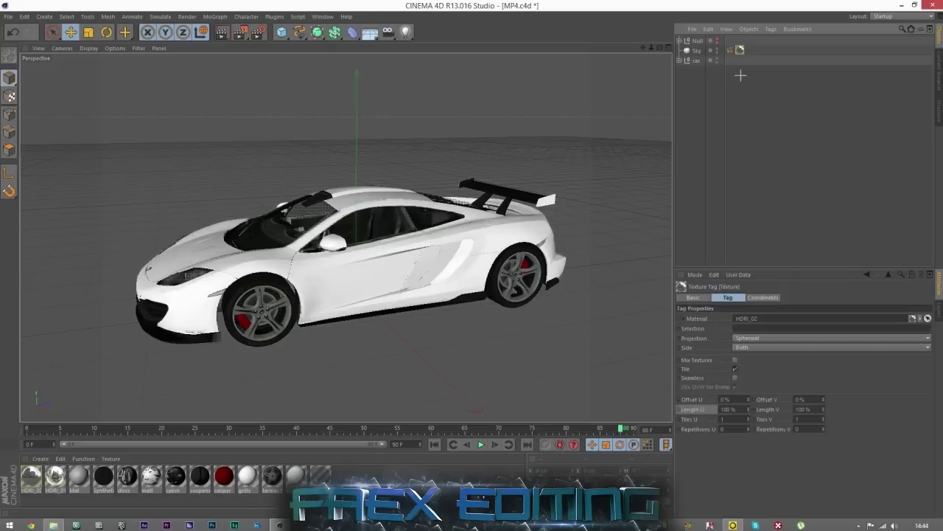
left_click(731, 59)
left_click(729, 51)
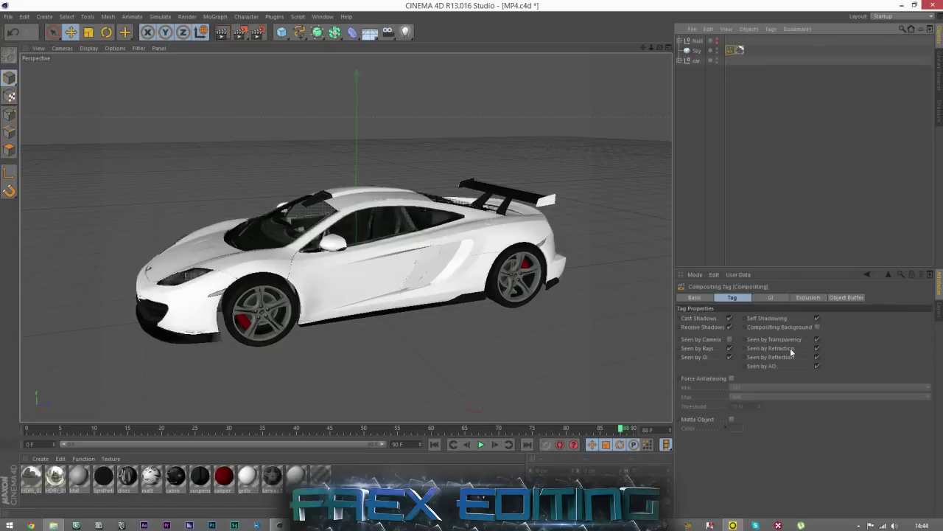
Inspect the Reflection settings of the matt body material in the Material Editor.
left_click(333, 273)
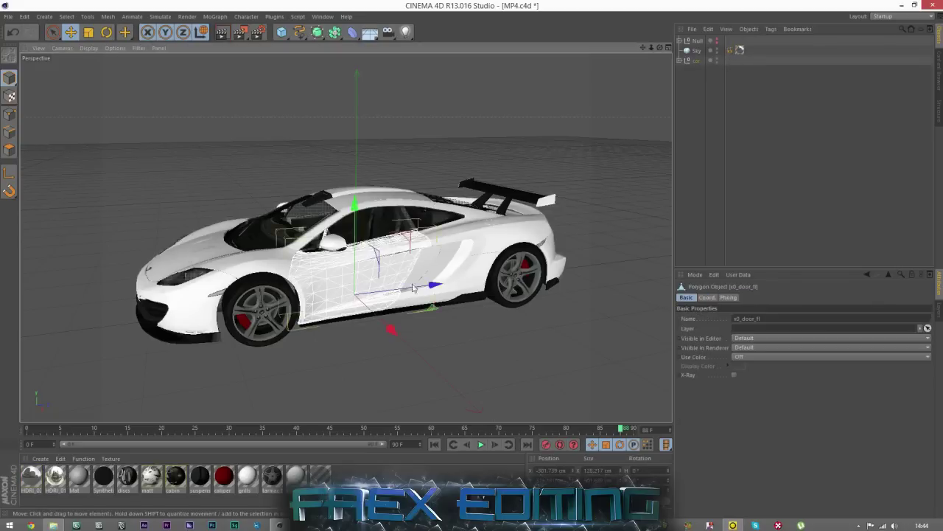
double_click(151, 478)
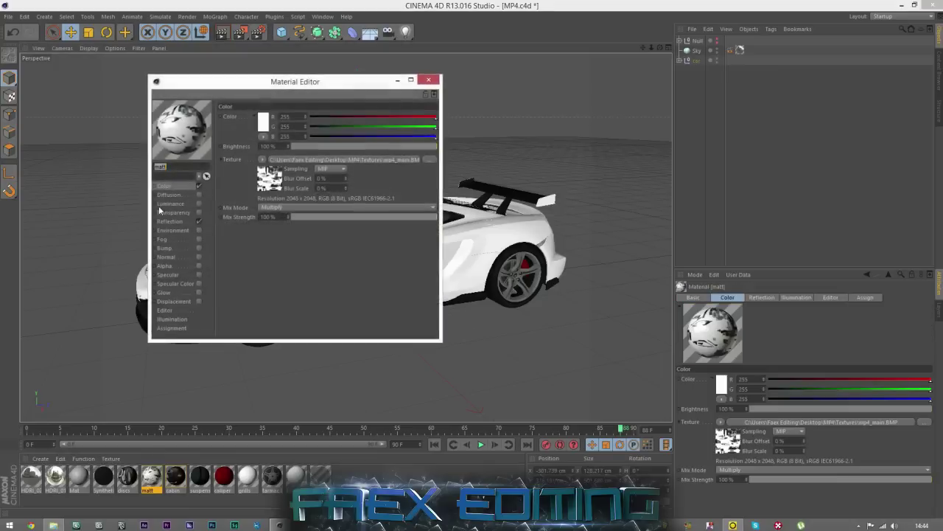
left_click(171, 222)
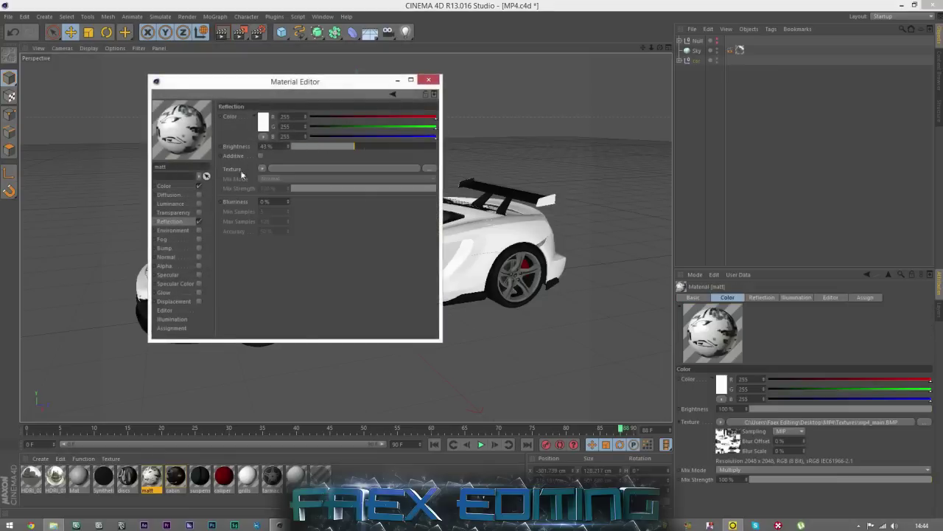
left_click(426, 81)
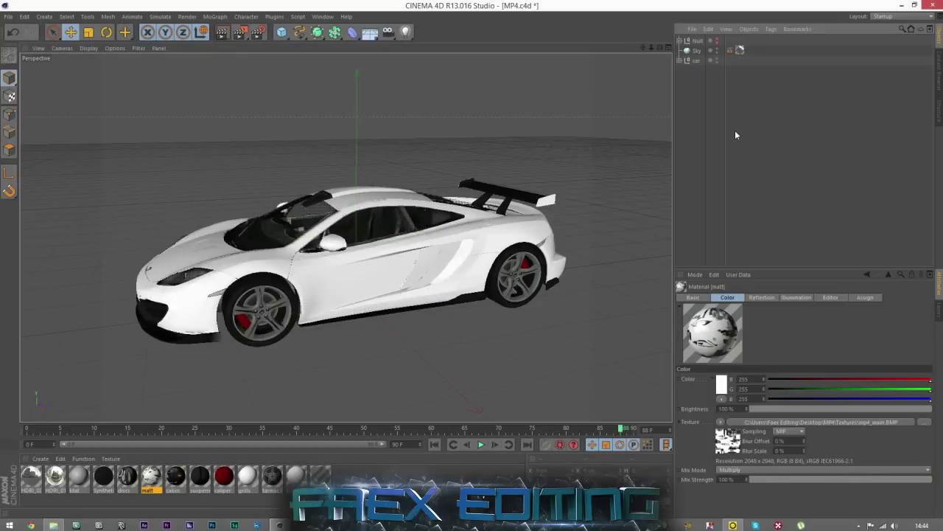
Make the top-level Null with the scene lights visible in the viewport, and switch to the desktop.
left_click(717, 39)
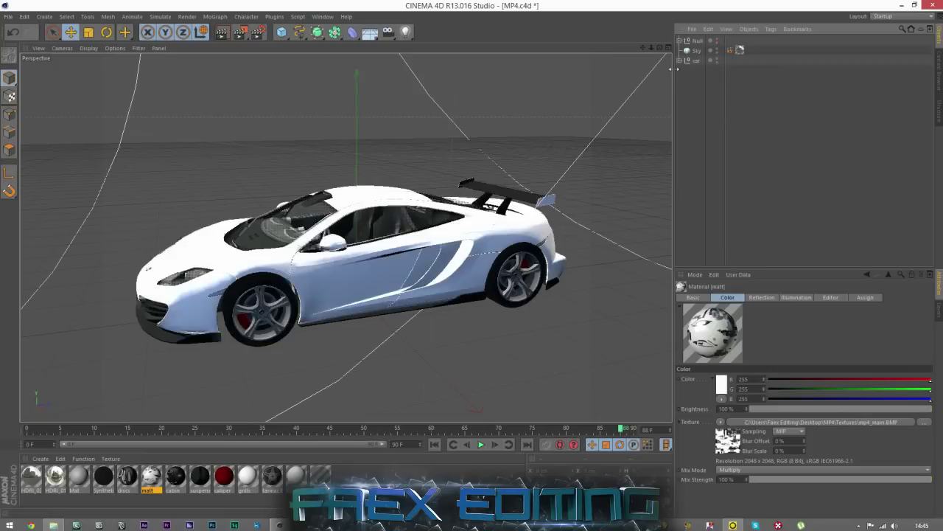
left_click(680, 60)
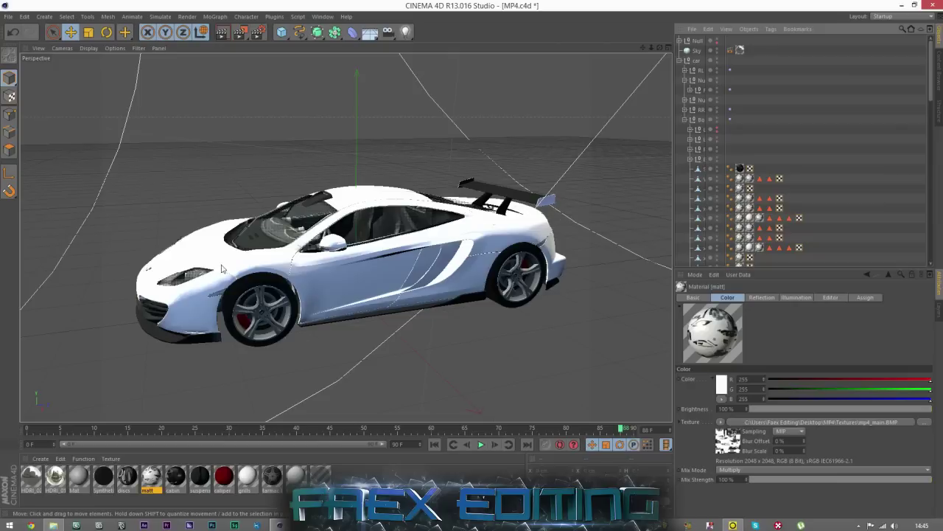
left_click(680, 60)
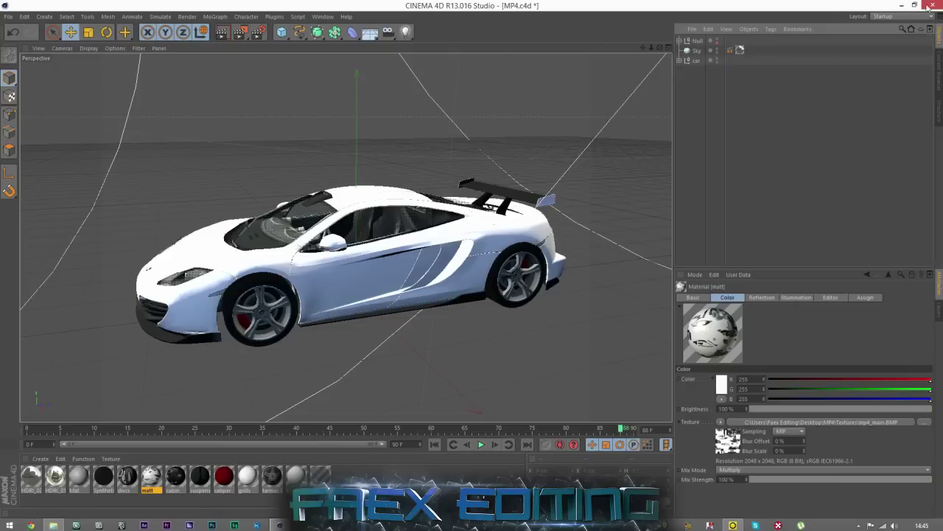
left_click(903, 5)
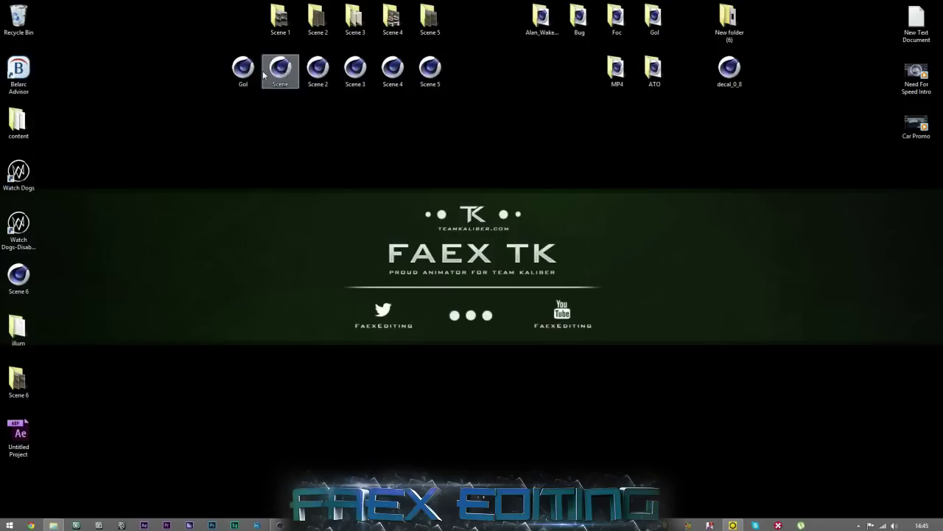
Open the Scene 1 render folder and view frame Scene 1_0016, closing the image when done.
double_click(280, 19)
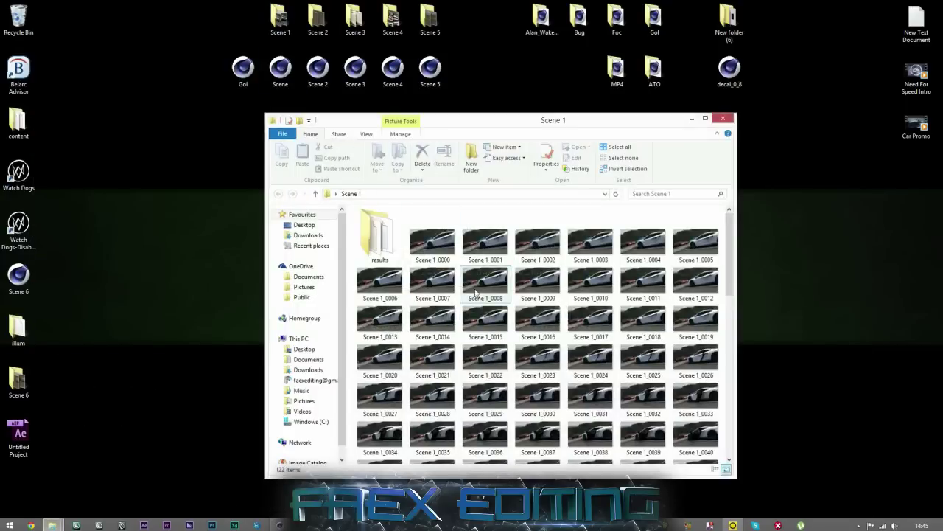
left_click(550, 326)
double_click(551, 327)
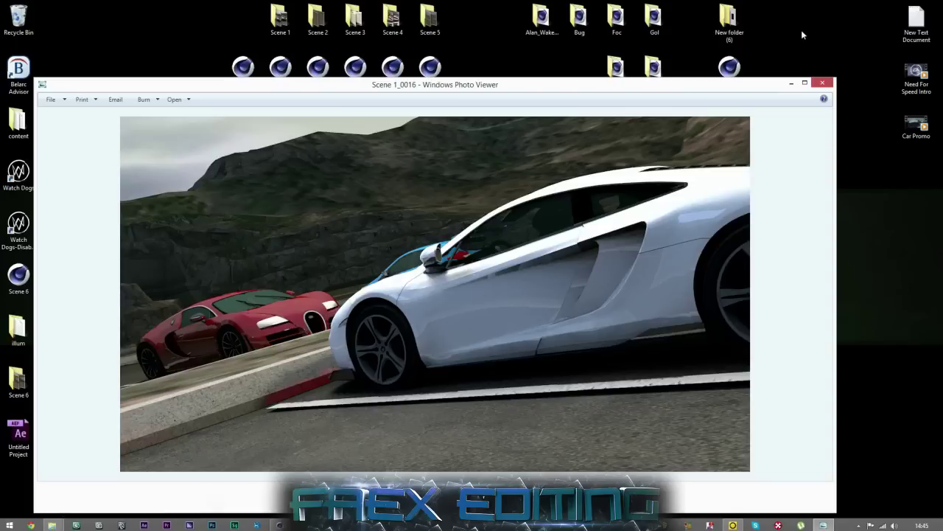
left_click(824, 85)
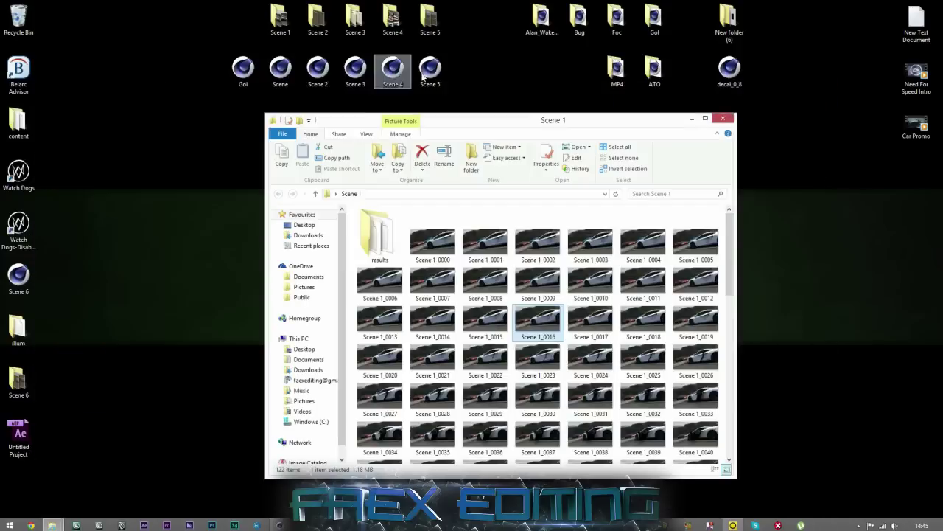
View frame Scene 4_0047 from the Scene 4 folder, examining the rear lights up close, and close the image.
double_click(384, 25)
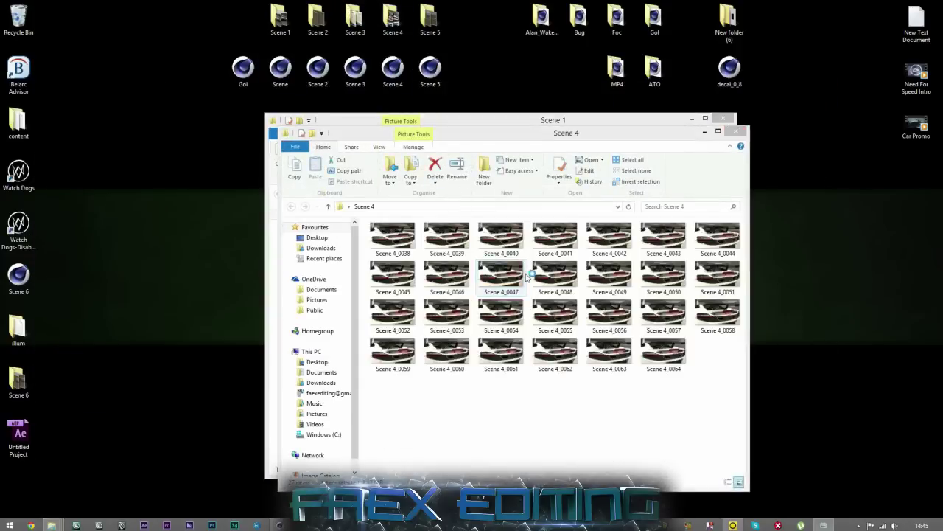
double_click(501, 274)
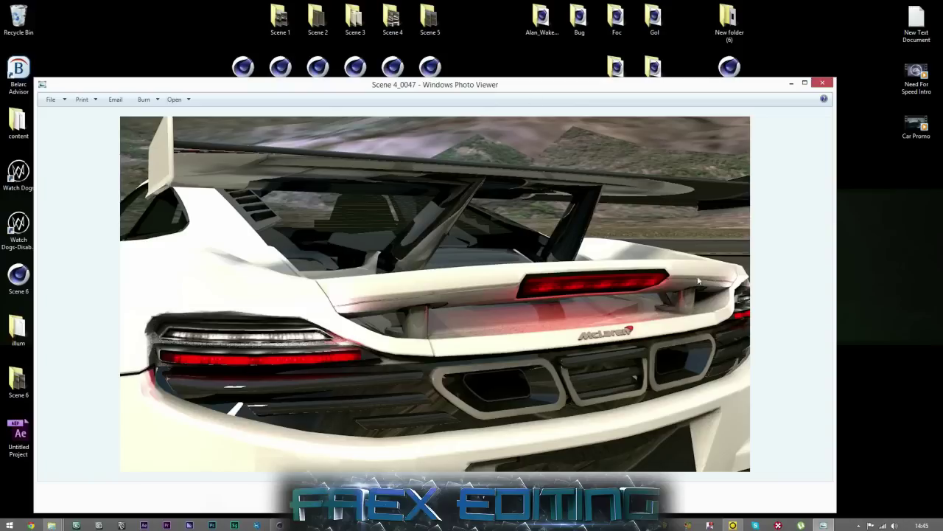
scroll(712, 436, "up", 2)
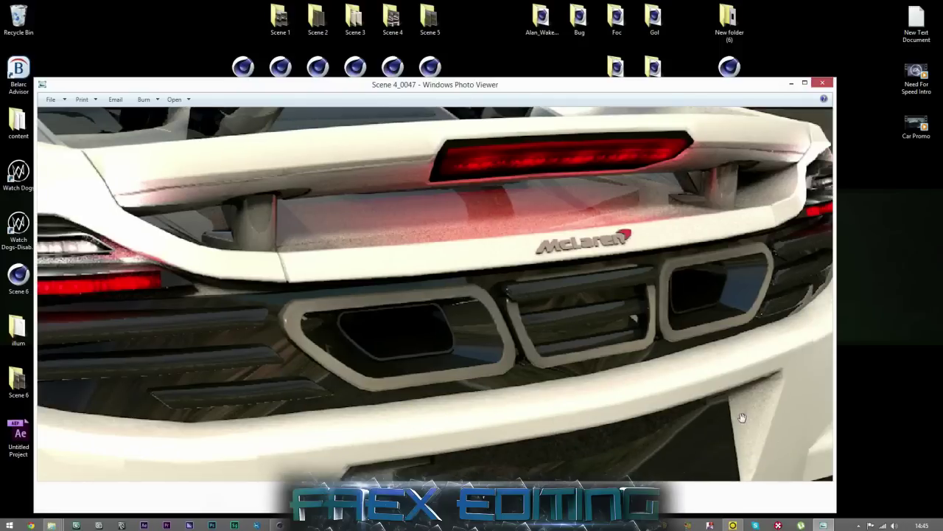
scroll(743, 418, "down", 2)
scroll(763, 440, "down", 1)
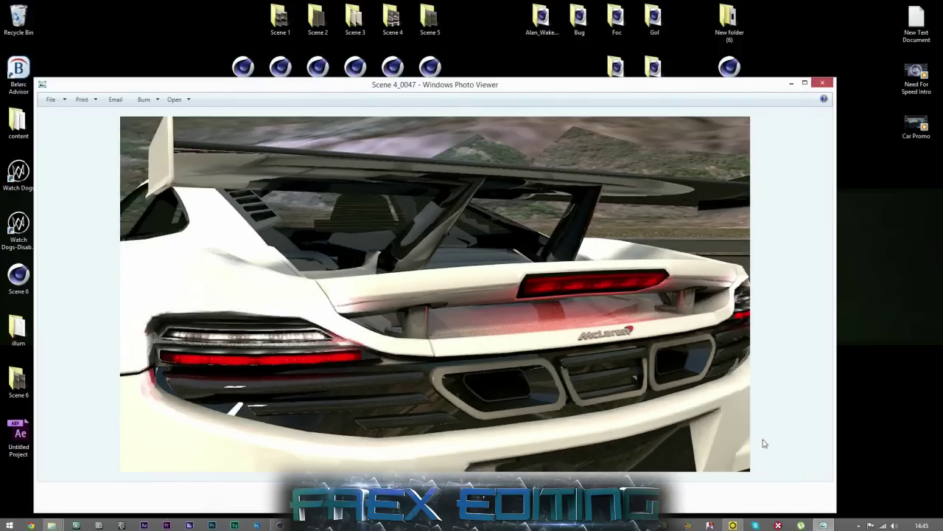
scroll(550, 422, "up", 1)
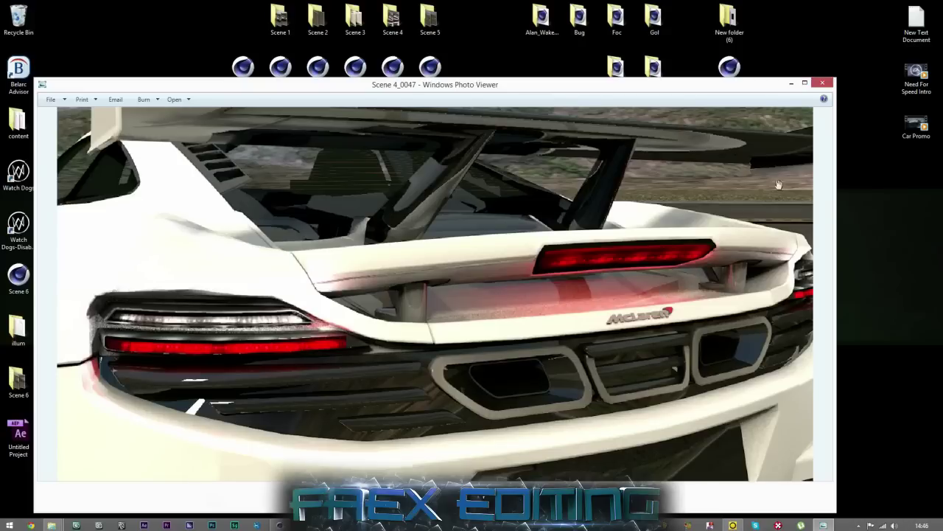
left_click(822, 83)
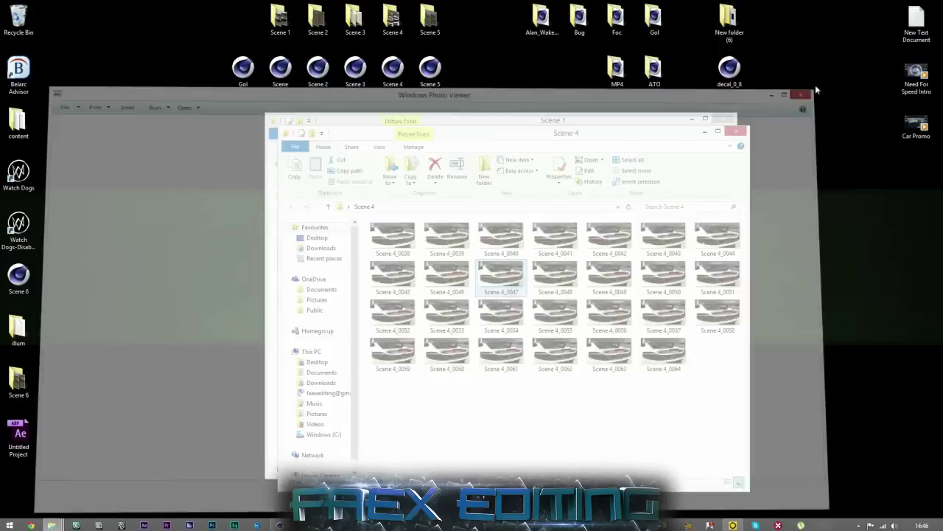
View frame Scene 5_0010 from the Scene 5 folder, and close the image and all open scene folders.
double_click(429, 18)
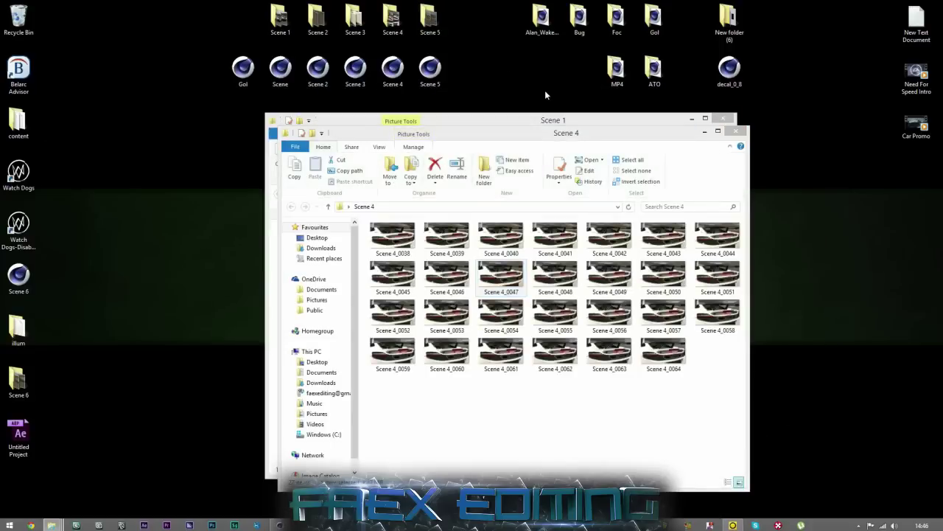
double_click(553, 301)
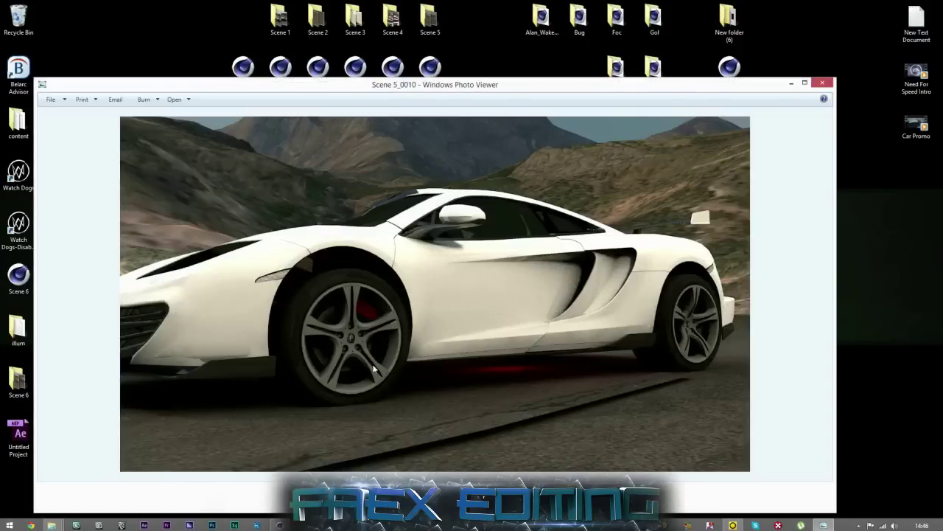
left_click(818, 84)
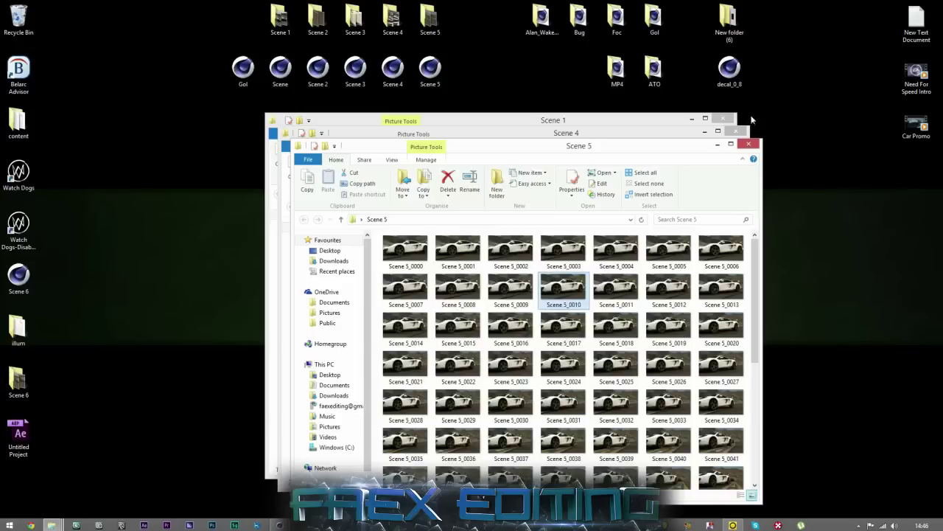
left_click(750, 142)
left_click(735, 129)
left_click(723, 118)
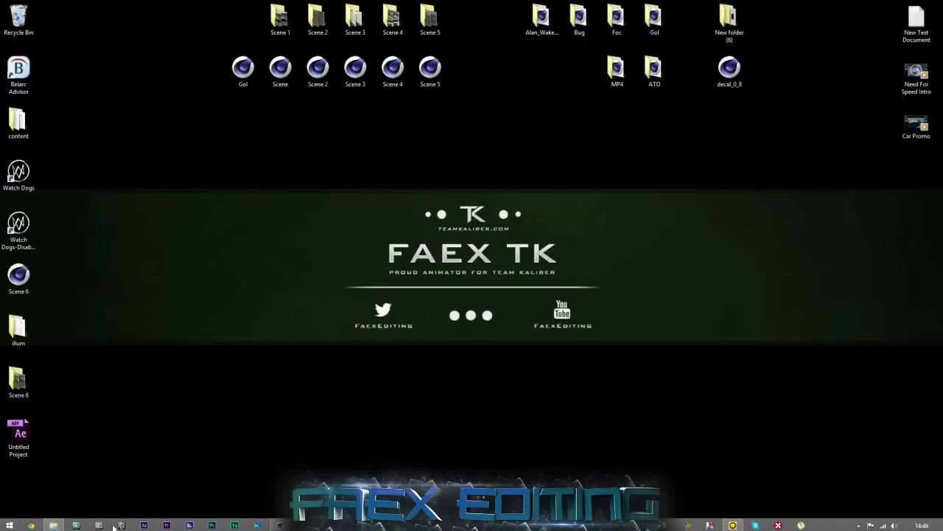
Launch After Effects and open Untitled Project.aep from the desktop.
left_click(145, 525)
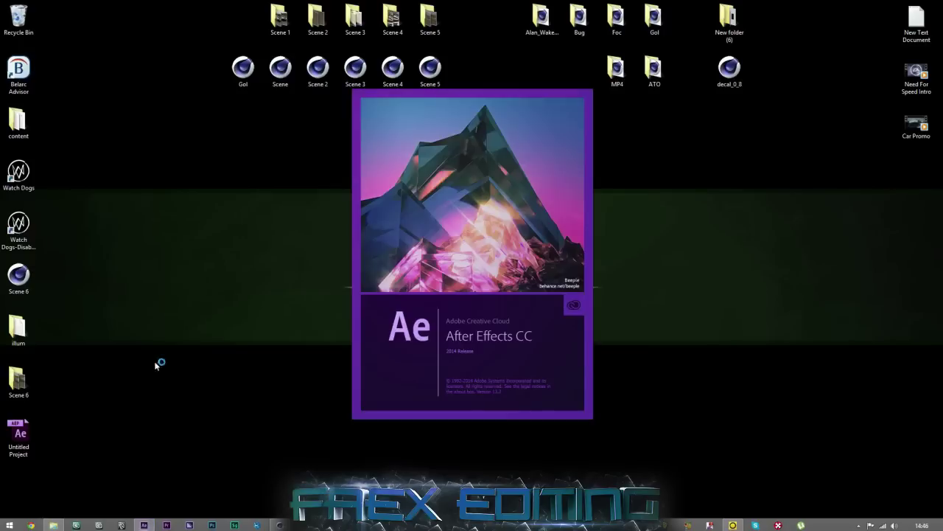
left_click_drag(36, 438, 229, 26)
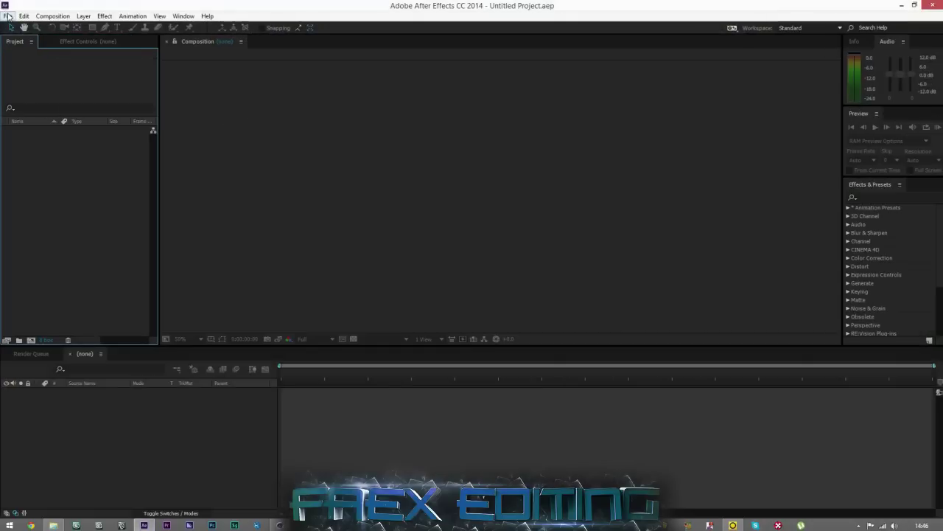
left_click(399, 274)
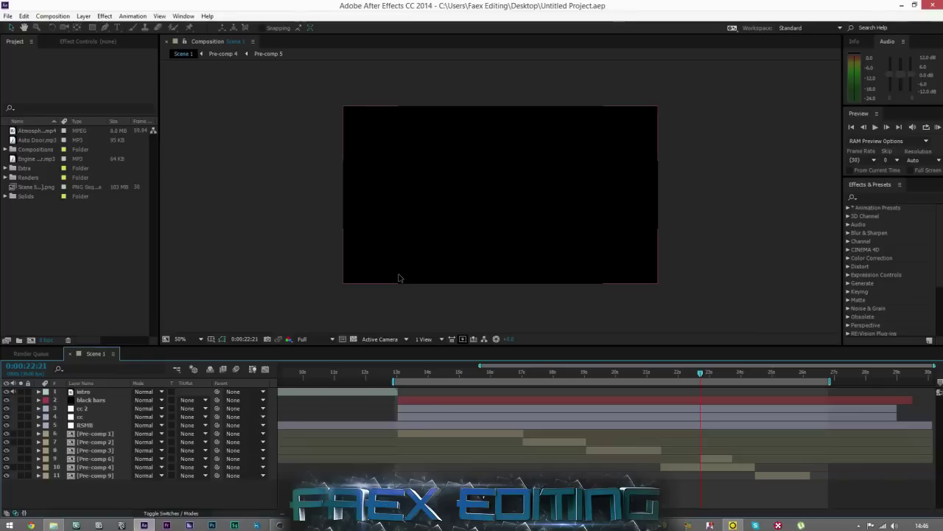
Go to 0:00:22:09 in the Scene 1 composition and hide the cc 2 and cc layers.
left_click(711, 288)
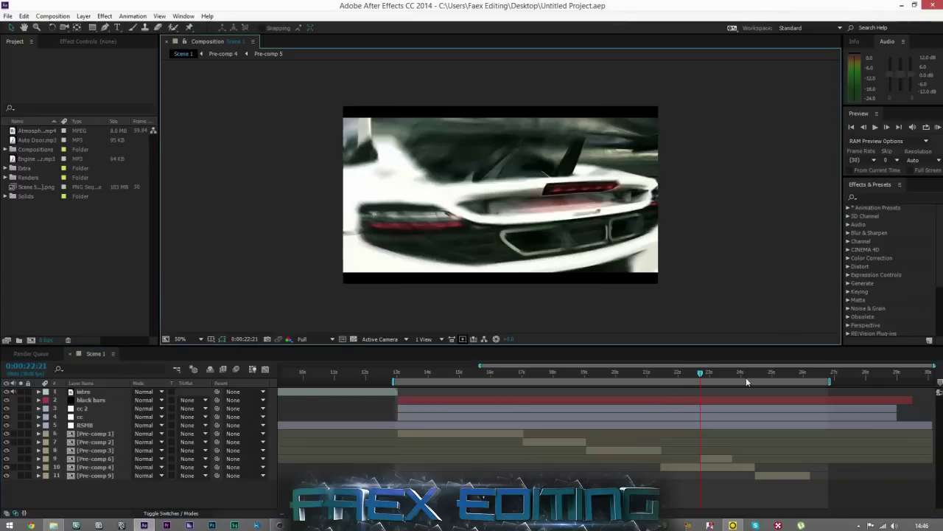
left_click(688, 373)
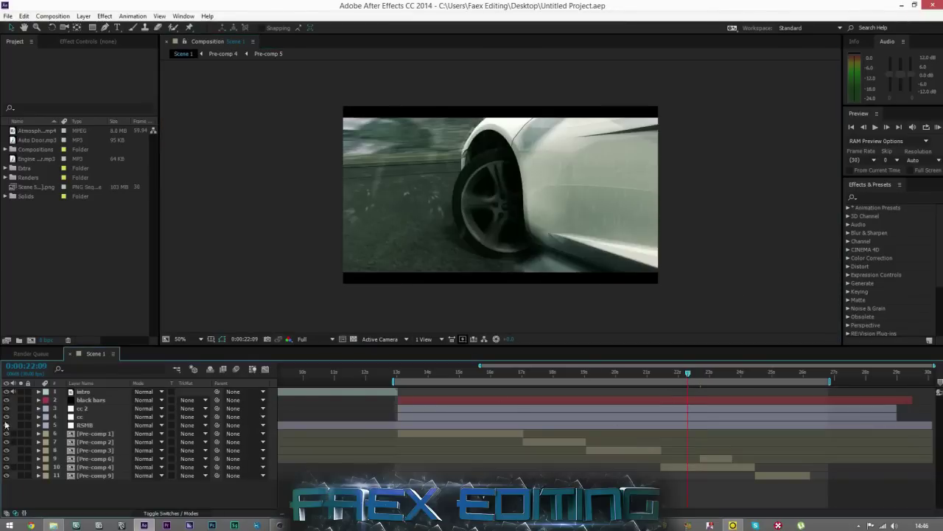
left_click_drag(6, 407, 7, 417)
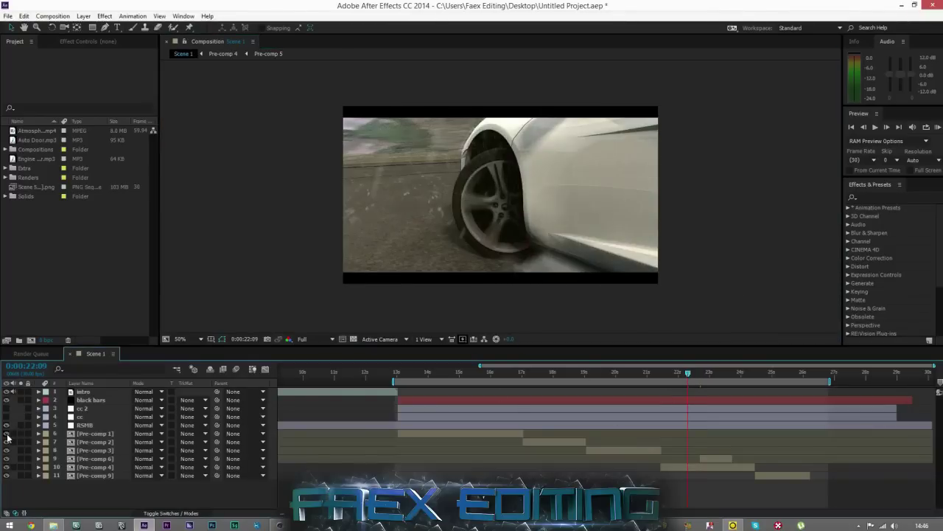
Toggle the RSMB layer's visibility to compare the wheel shot with and without motion blur, leaving the layer visible.
left_click(88, 433)
left_click(83, 425)
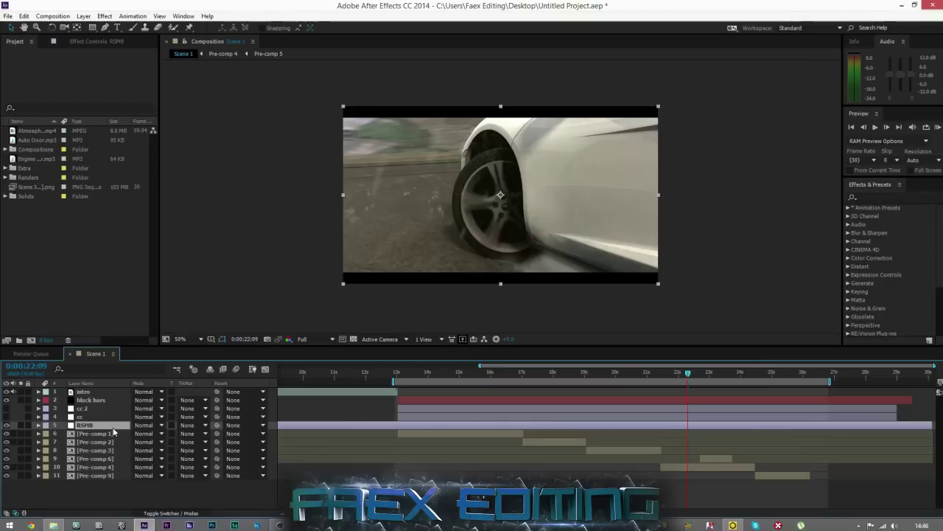
left_click(214, 287)
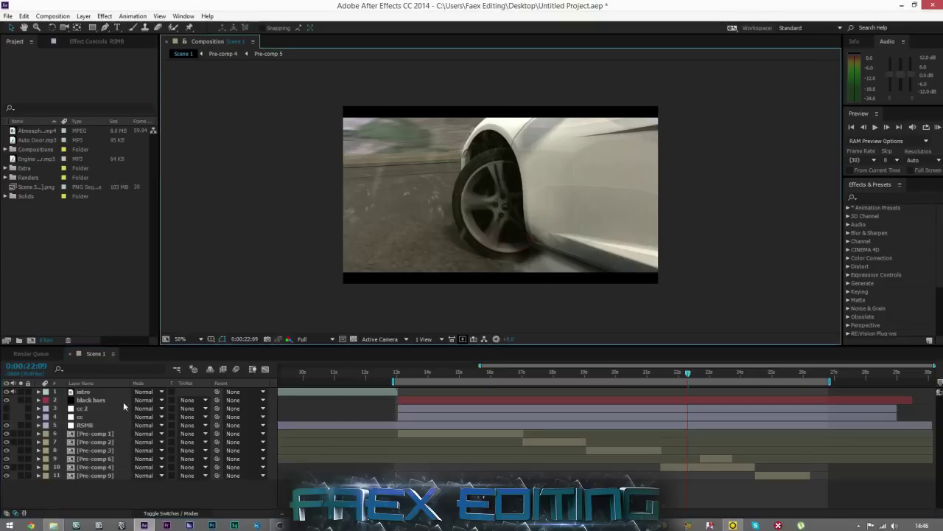
left_click(6, 426)
left_click(6, 426)
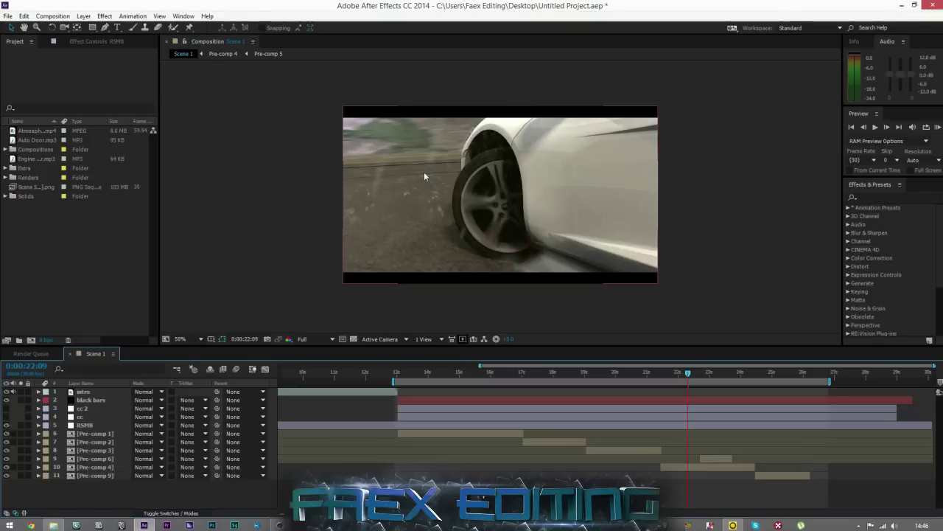
left_click(5, 425)
left_click(750, 280)
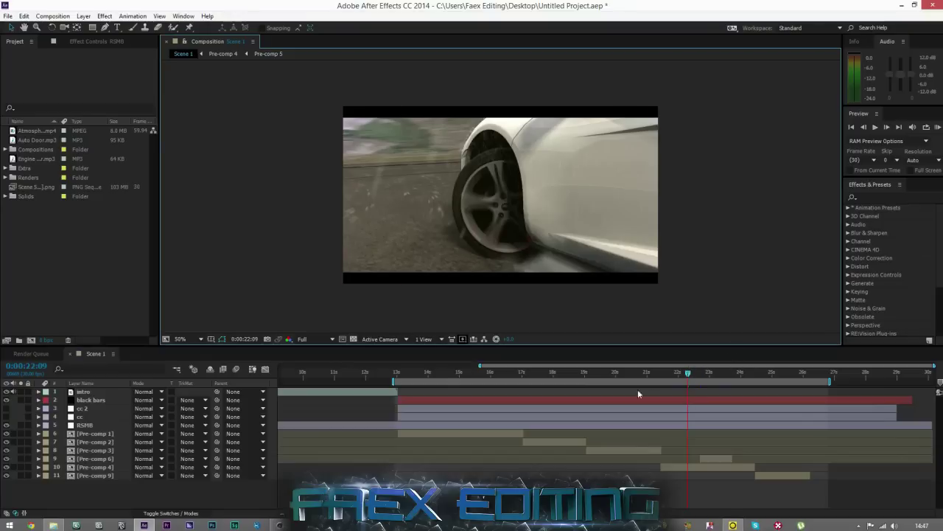
Move to 0:00:14:26 in the Scene 1 composition and open Pre-comp 1.
left_click_drag(611, 375, 644, 373)
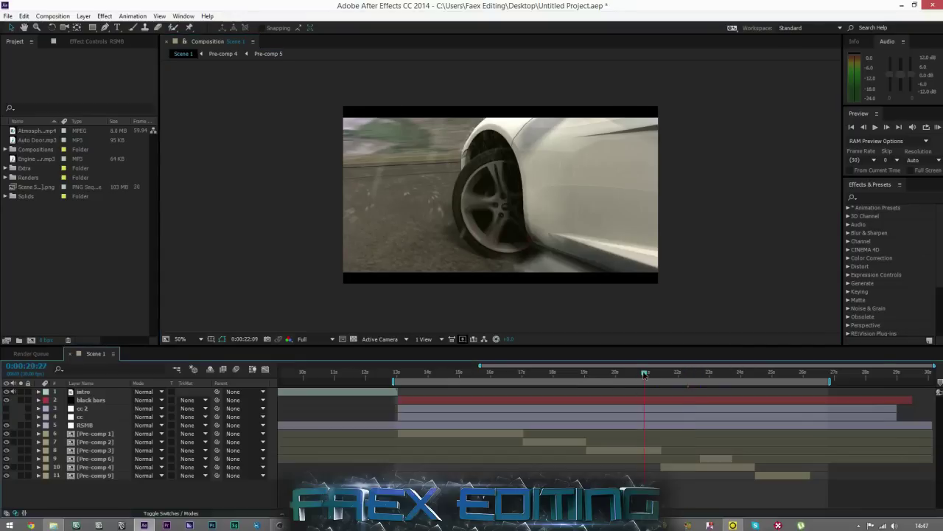
left_click(457, 378)
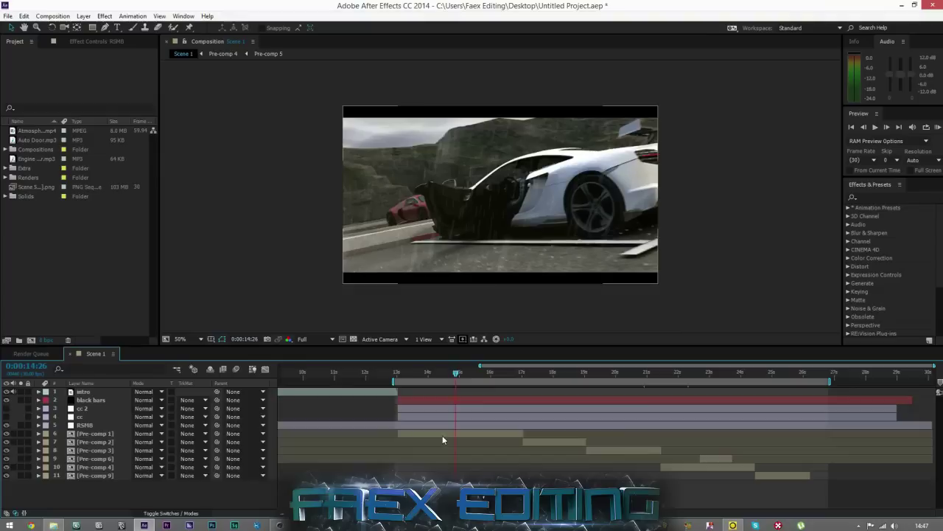
double_click(443, 435)
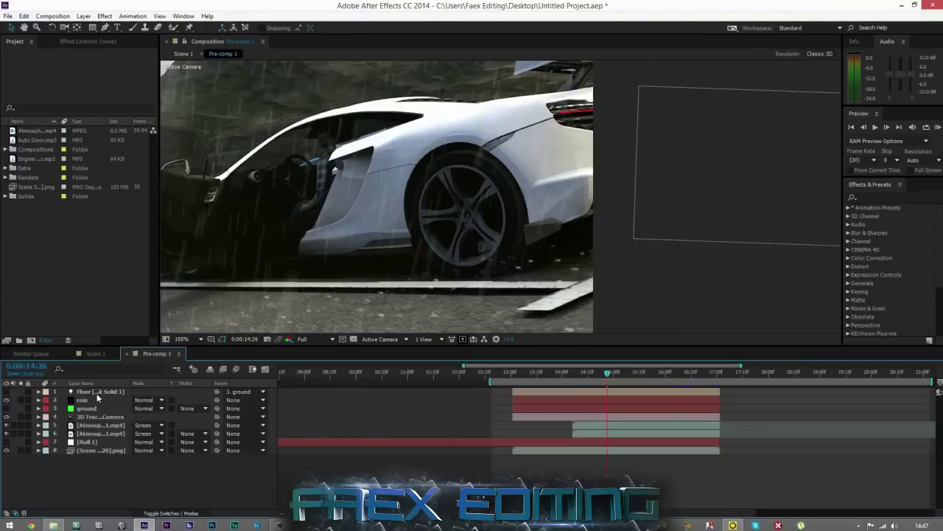
Set the Pre-comp 1 magnification to Fit up to 100% and scrub through the shot to 0:00:15:18.
left_click(96, 393)
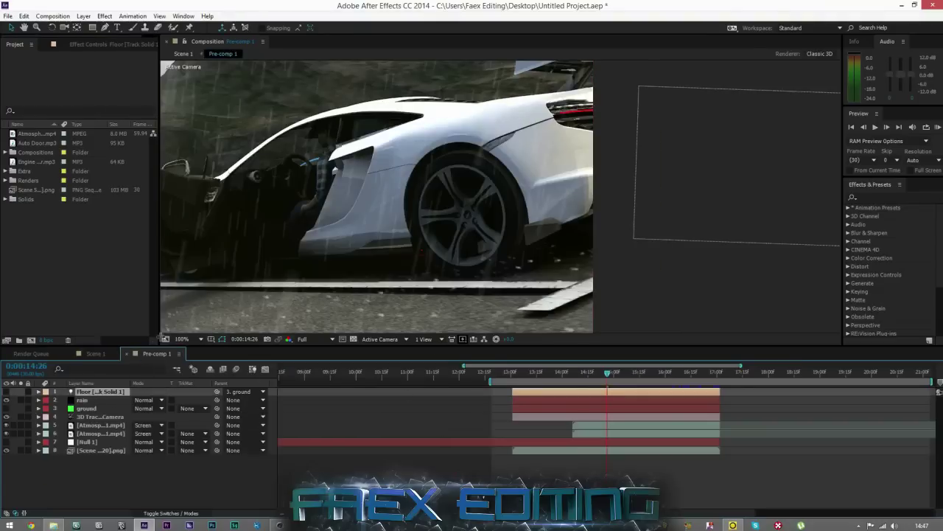
left_click(183, 339)
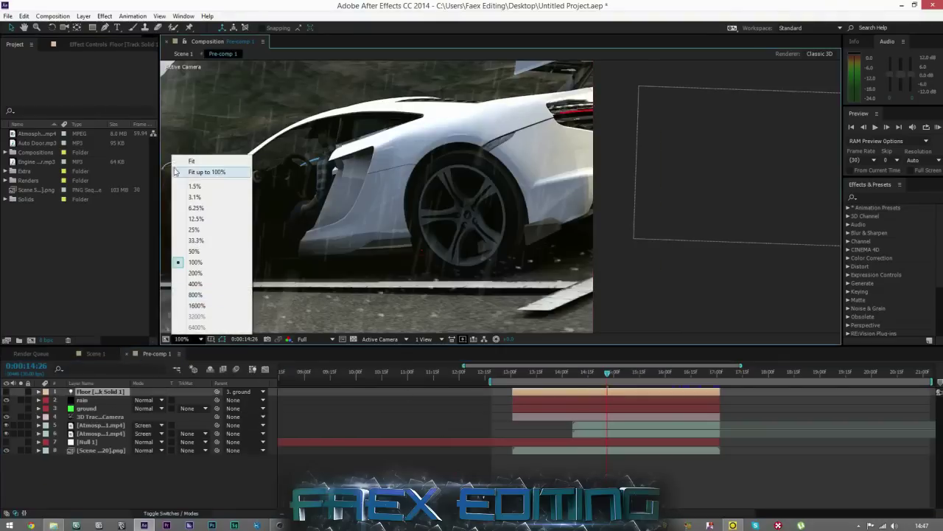
left_click(199, 171)
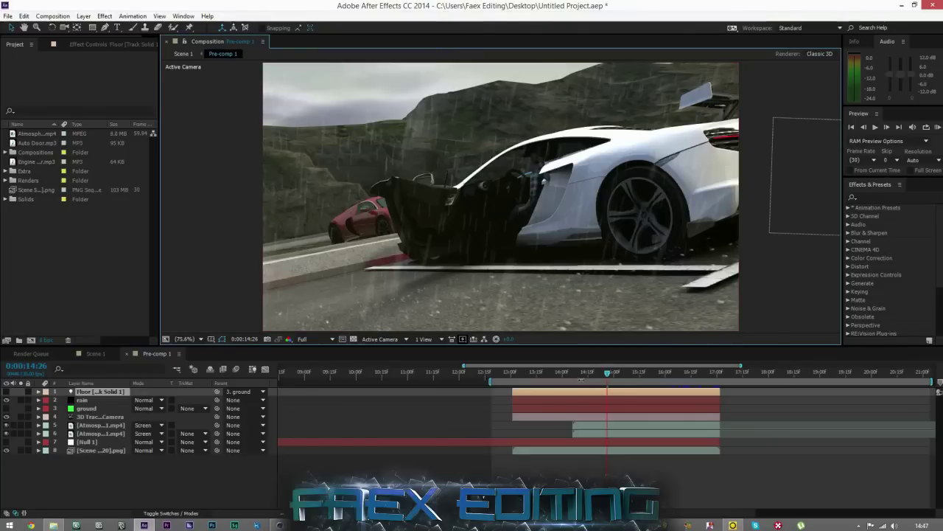
left_click_drag(608, 372, 670, 377)
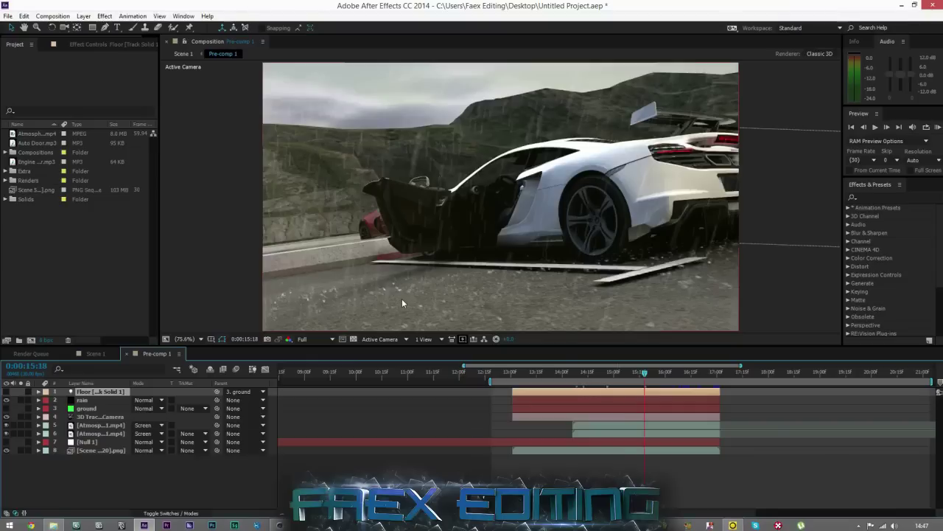
Inspect the upper Atmospheres layer and the Scene 1 PNG sequence's 3D Camera Tracker and Optical Flares effects, toggling Optical Flares off and on.
left_click(100, 425)
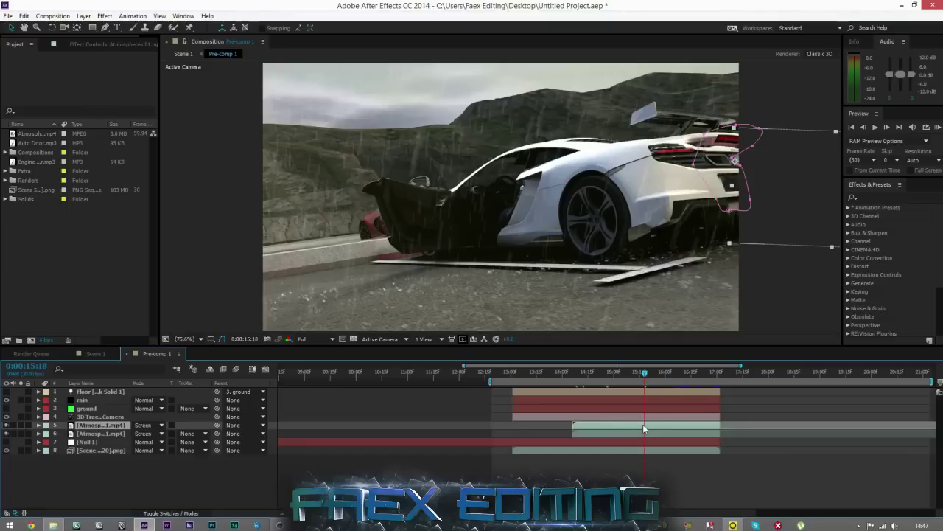
left_click(84, 449)
left_click(81, 44)
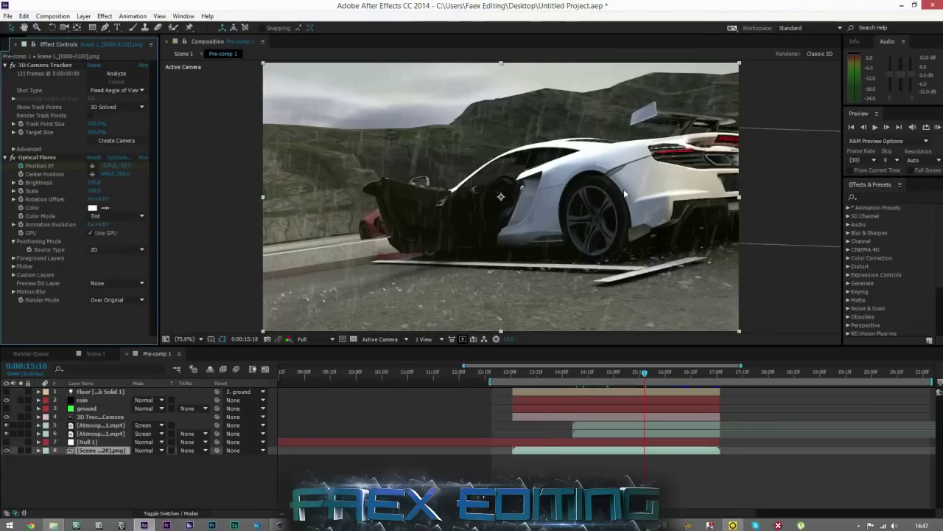
left_click(12, 158)
left_click(11, 158)
left_click(809, 291)
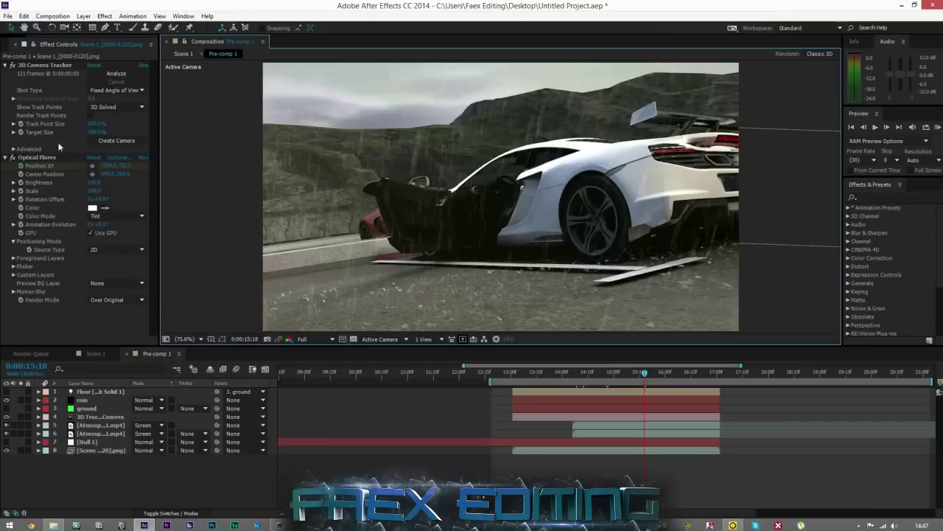
Return to the Scene 1 composition and show the cc 2 and cc layers.
left_click(94, 354)
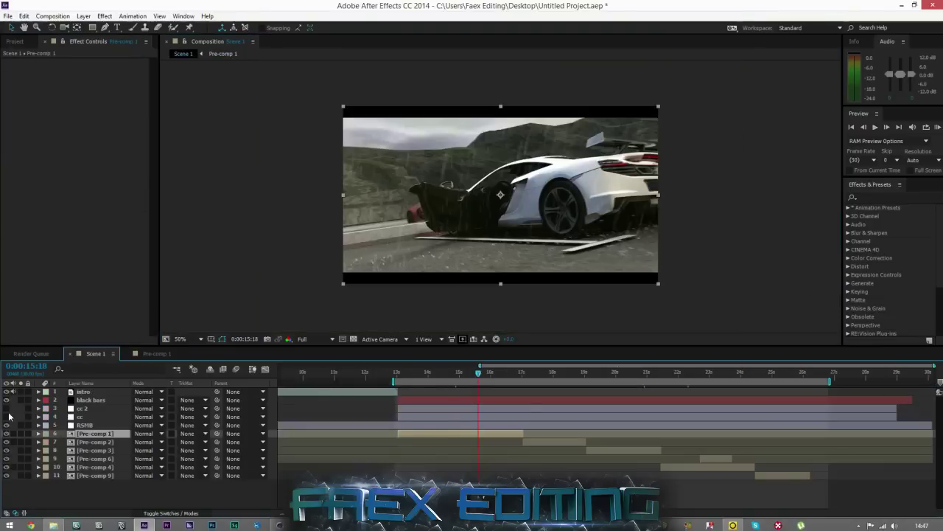
left_click(7, 416)
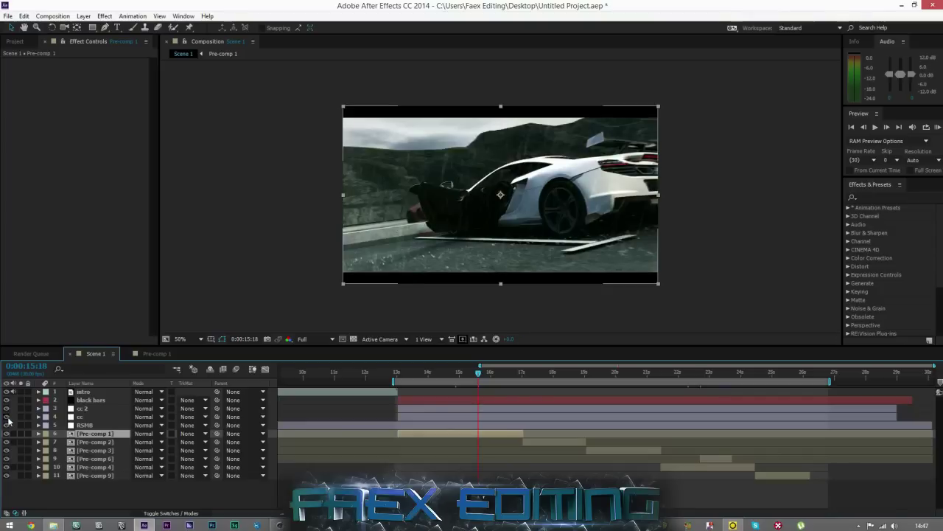
Toggle the cc 2 layer's visibility off and back on to compare the shot with and without its colour correction.
left_click(6, 408)
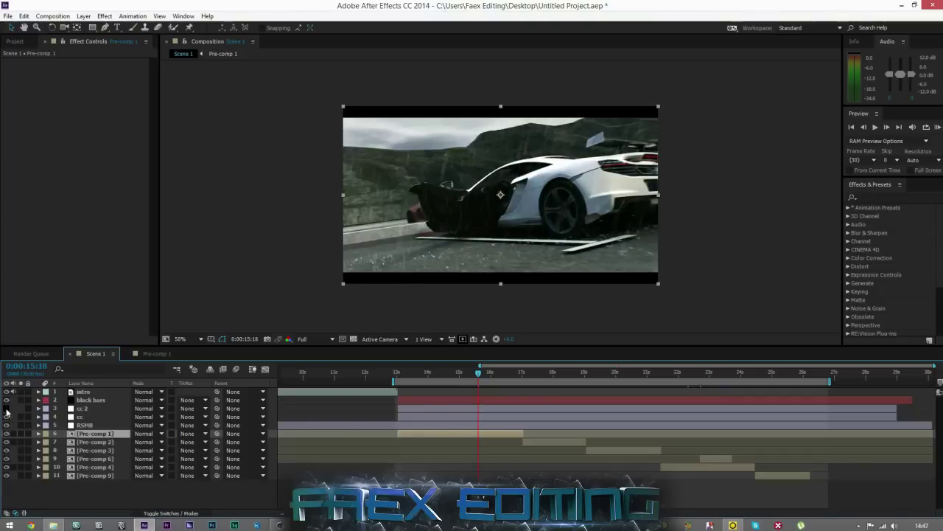
left_click(7, 408)
left_click(7, 408)
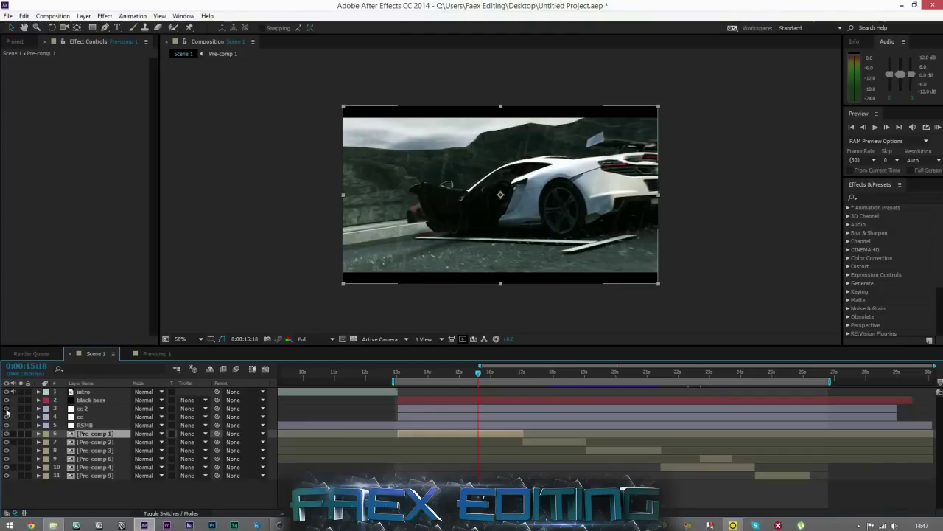
Scrub through the later Scene 1 shots to 0:00:23:16, move to 0:00:25:00, and deselect all layers.
left_click_drag(552, 372, 727, 374)
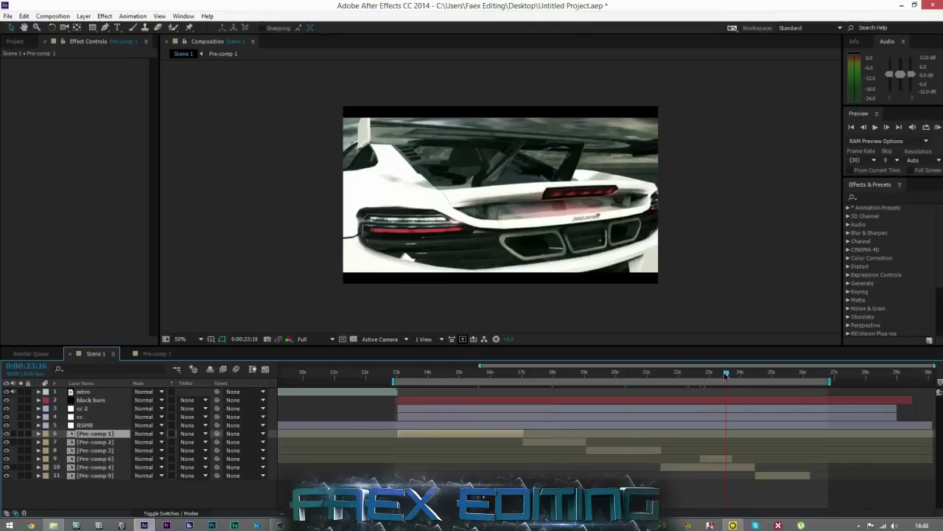
left_click(772, 374)
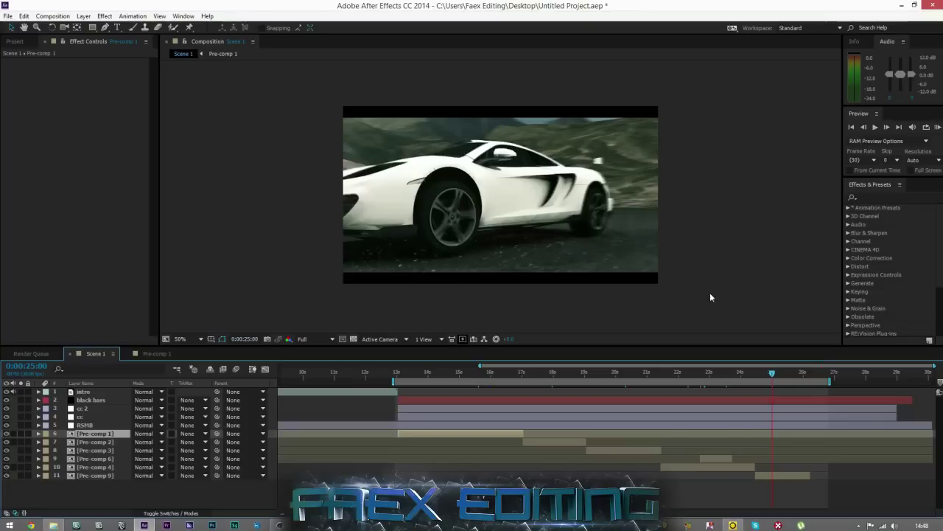
left_click(698, 236)
left_click(647, 246)
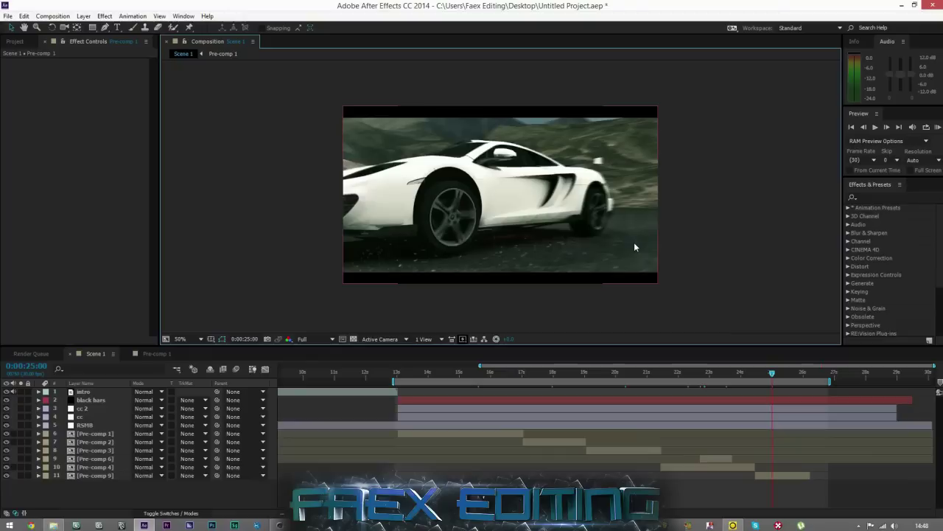
left_click(653, 302)
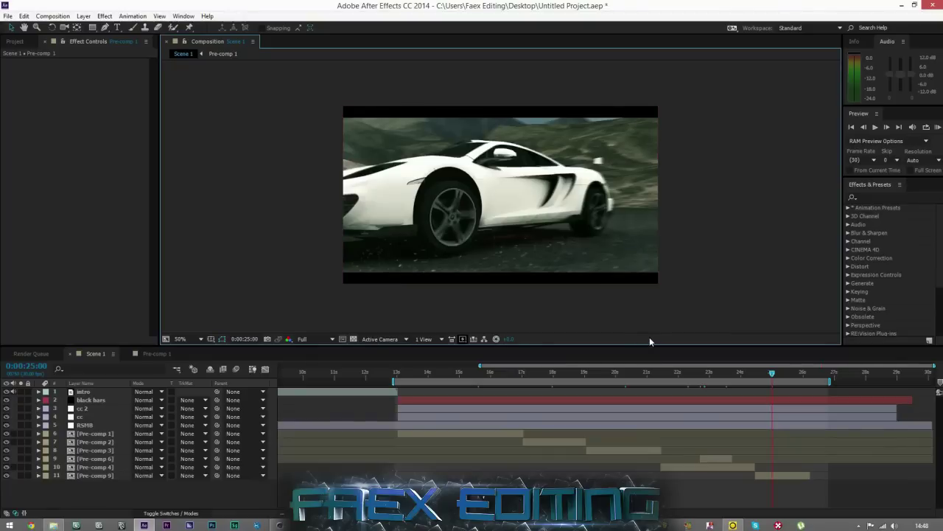